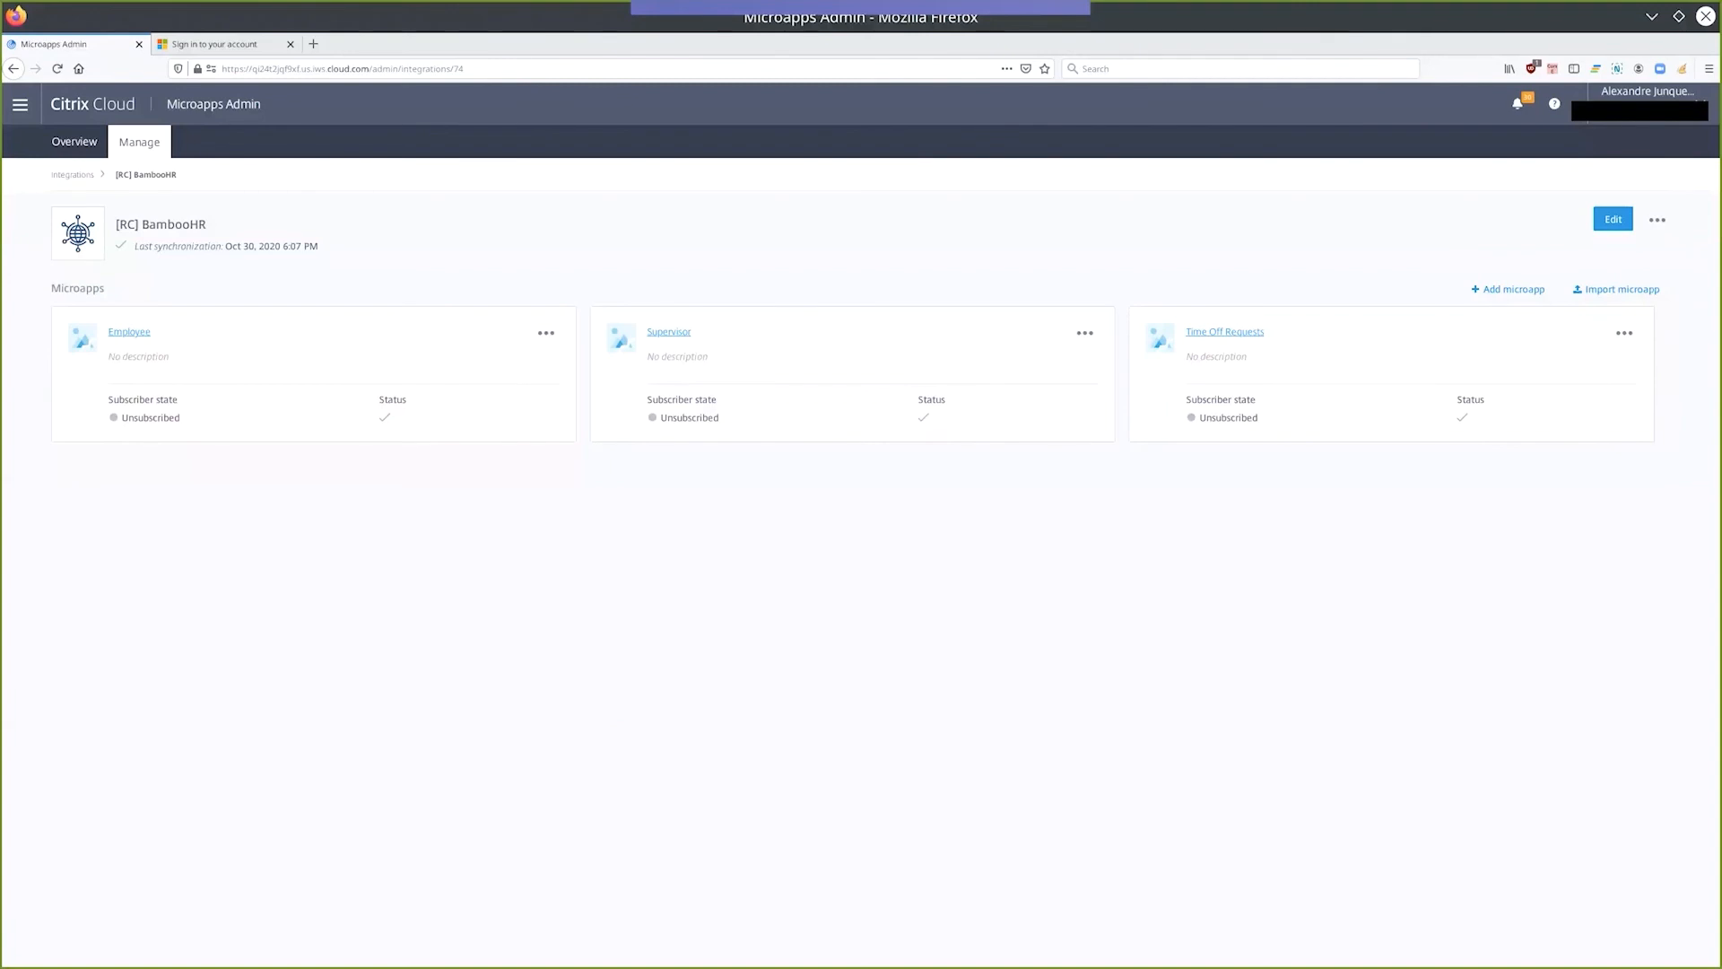
Open the Employee Detail page of the Supervisor microapp and review its contents through to the Employee Page button.
click(661, 333)
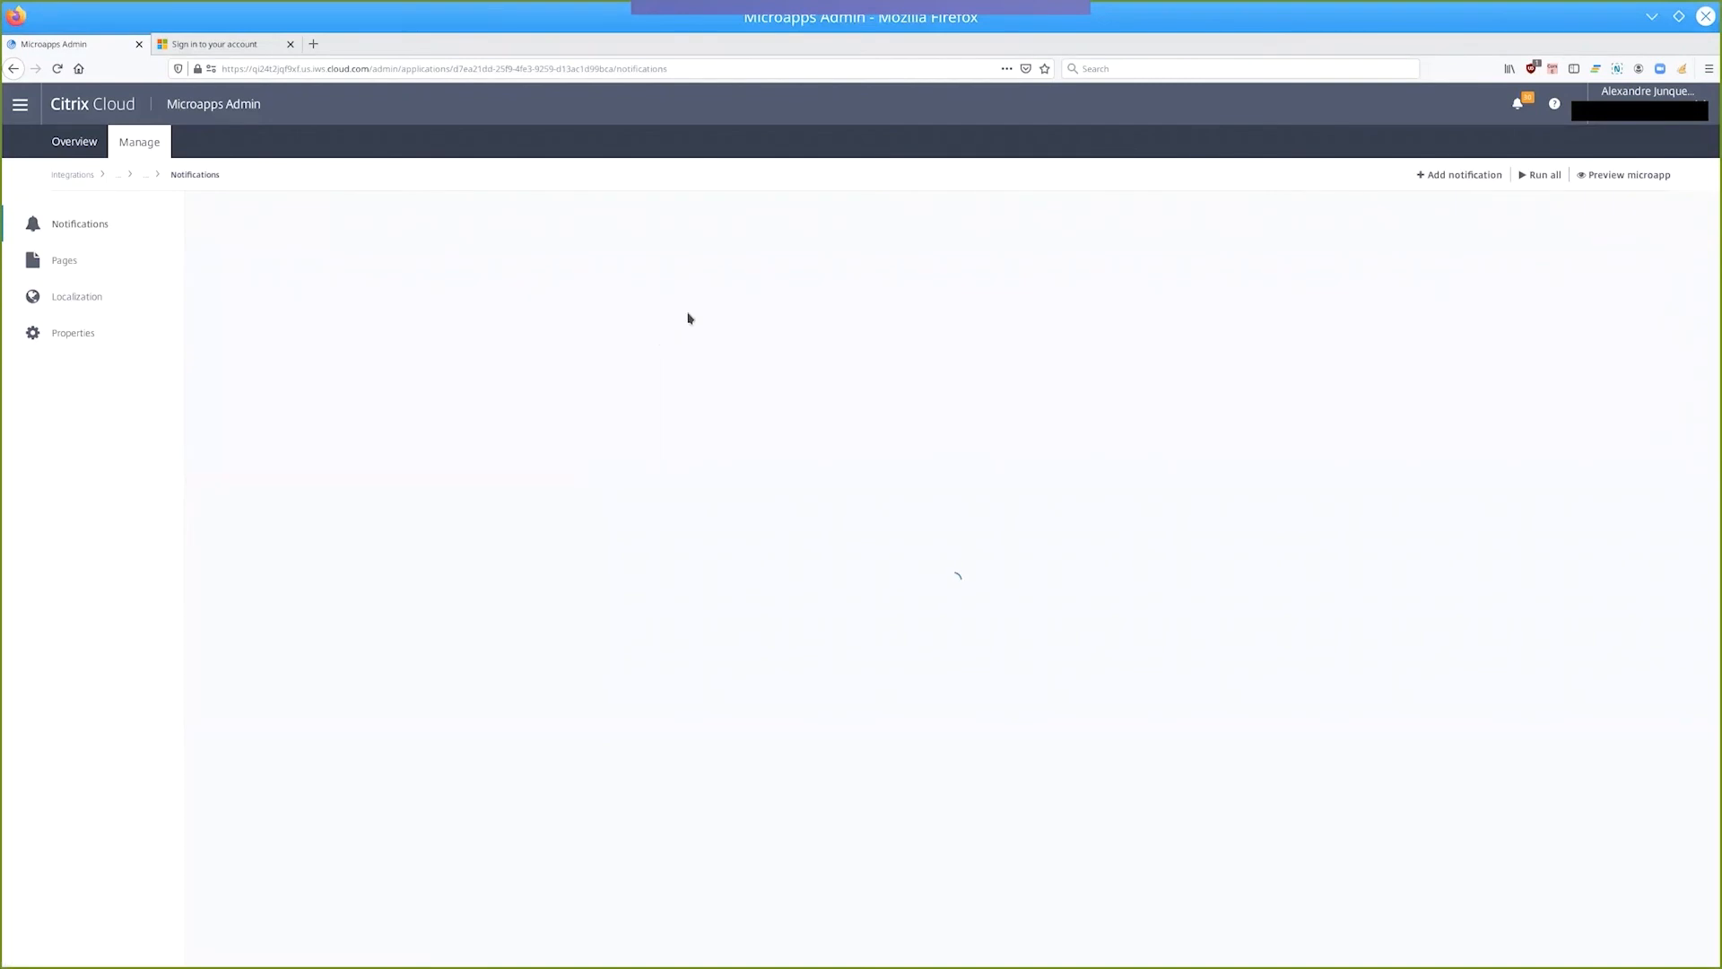
click(67, 262)
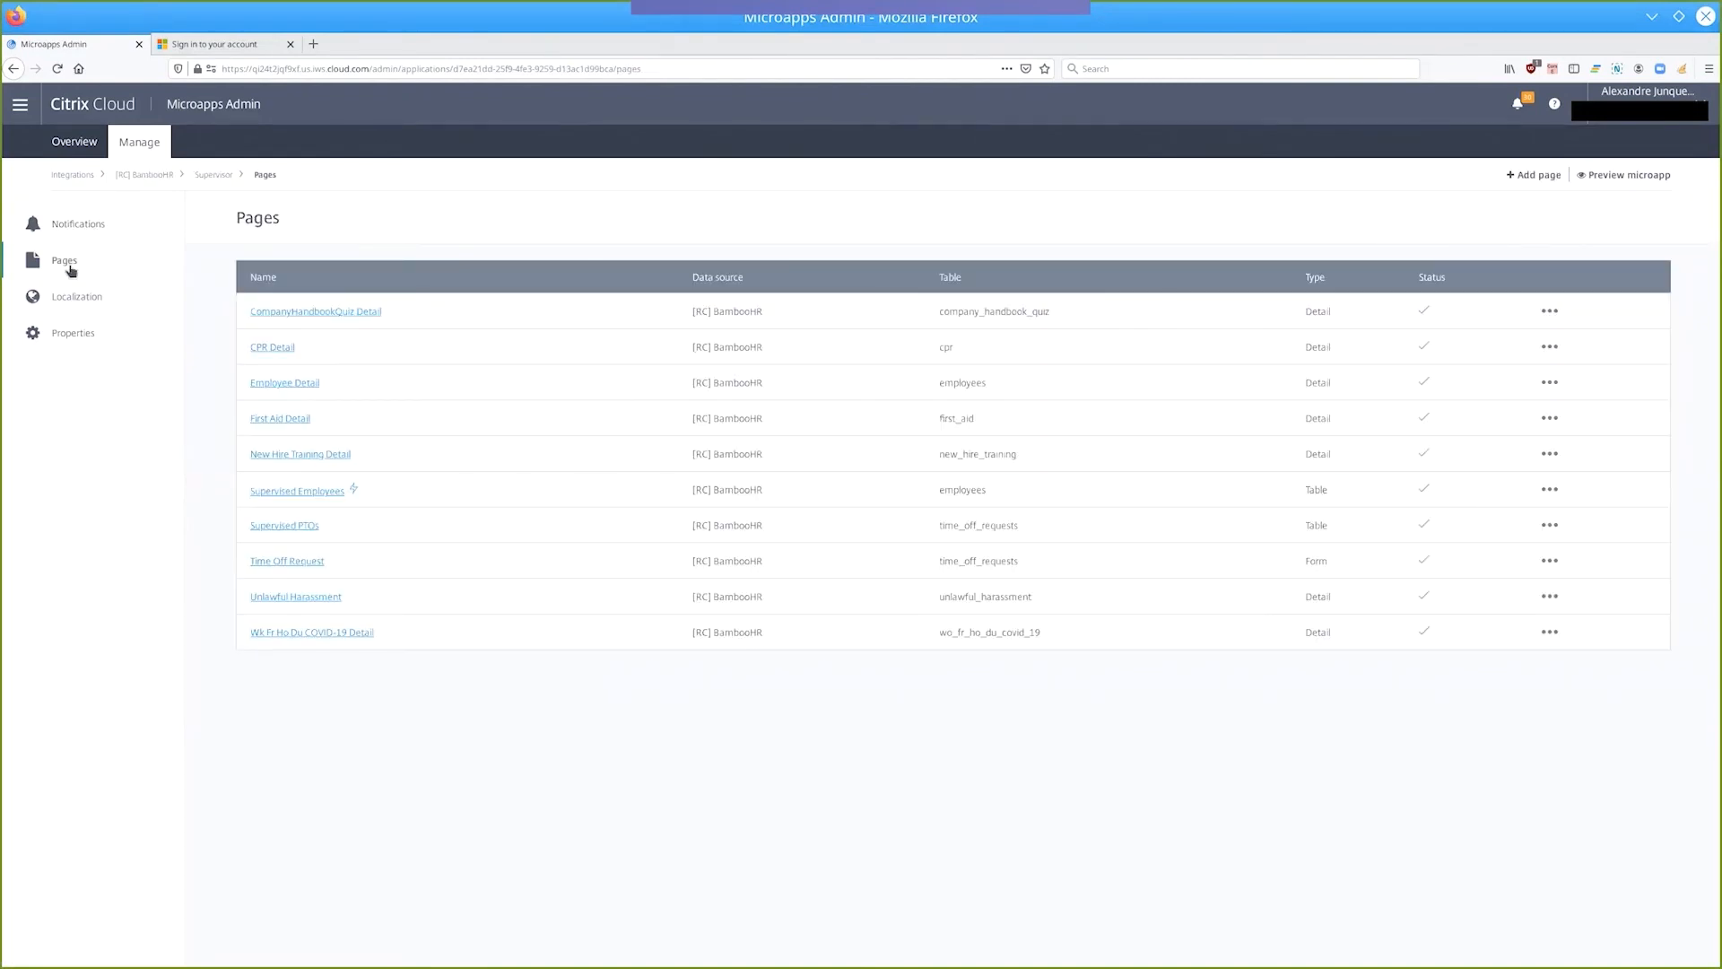
click(278, 386)
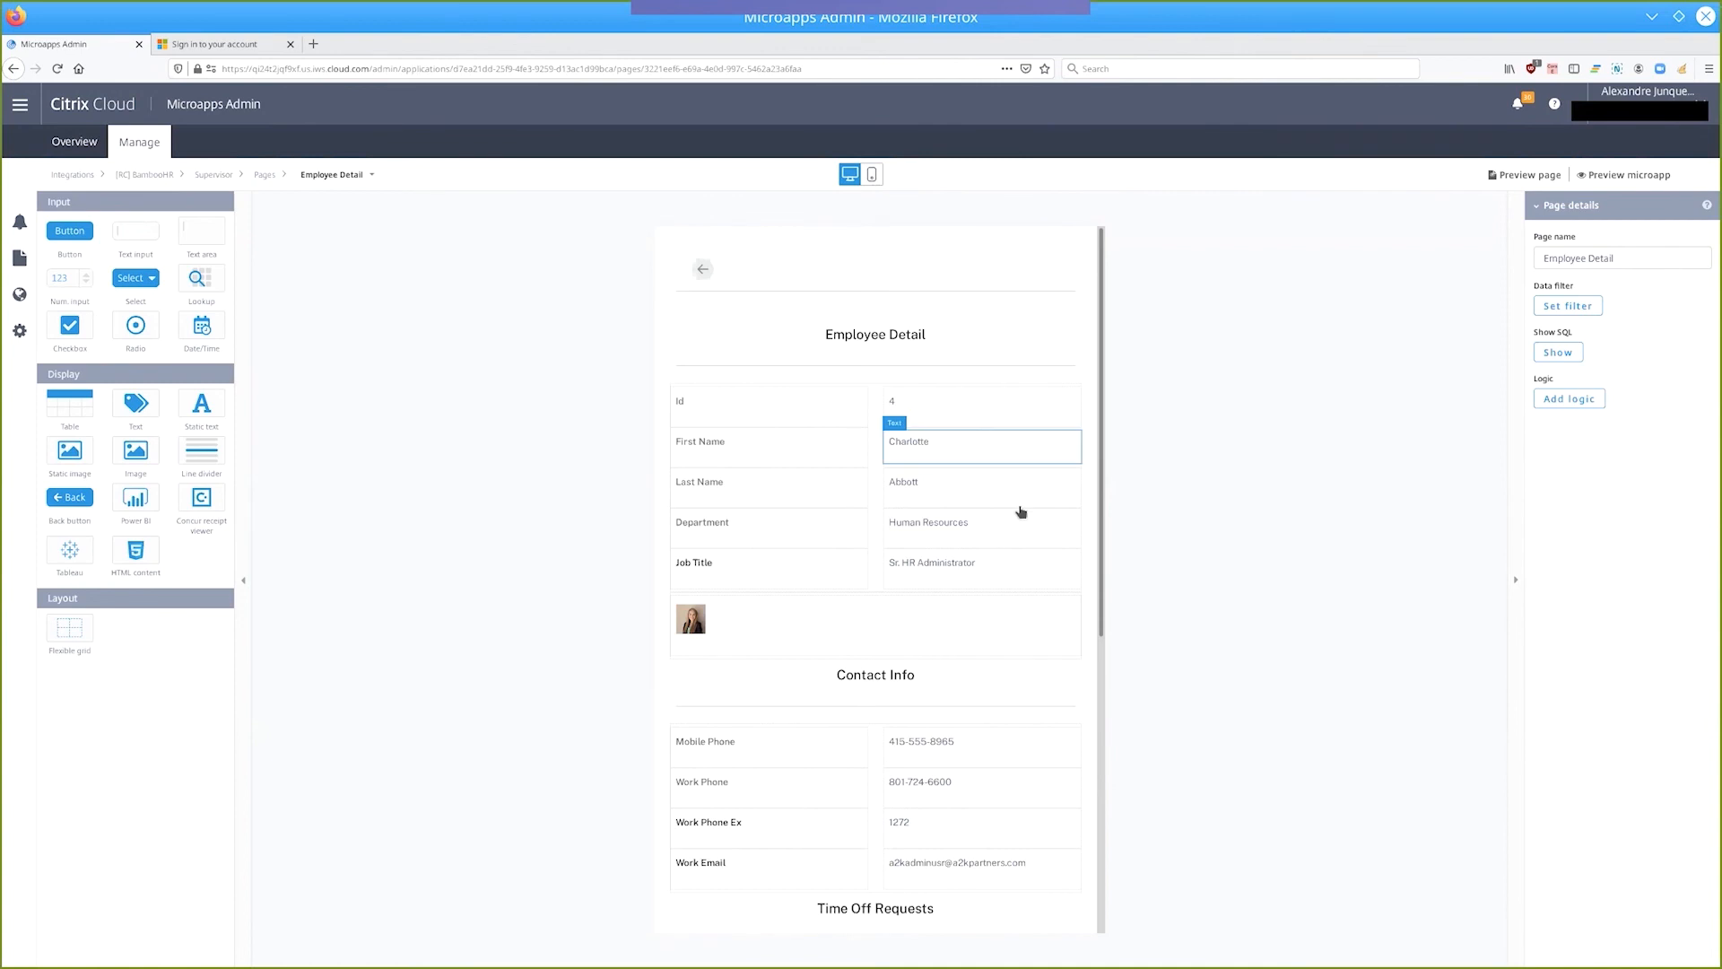
scroll(1041, 545, down, 3)
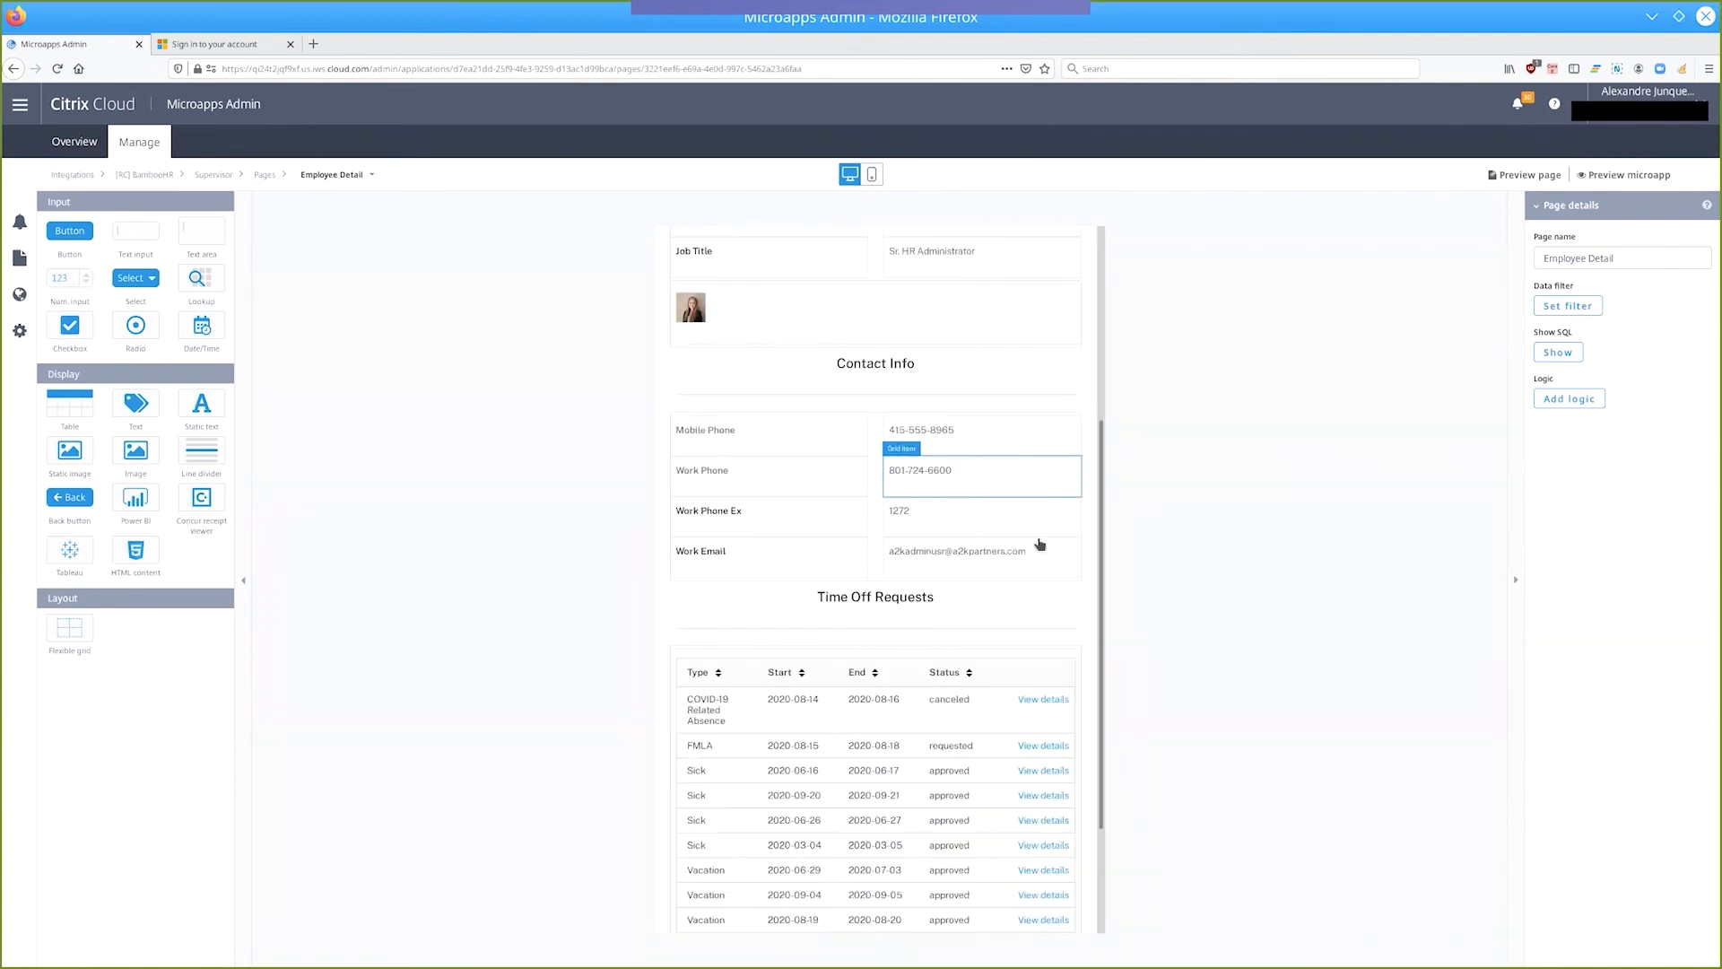
scroll(1040, 544, down, 2)
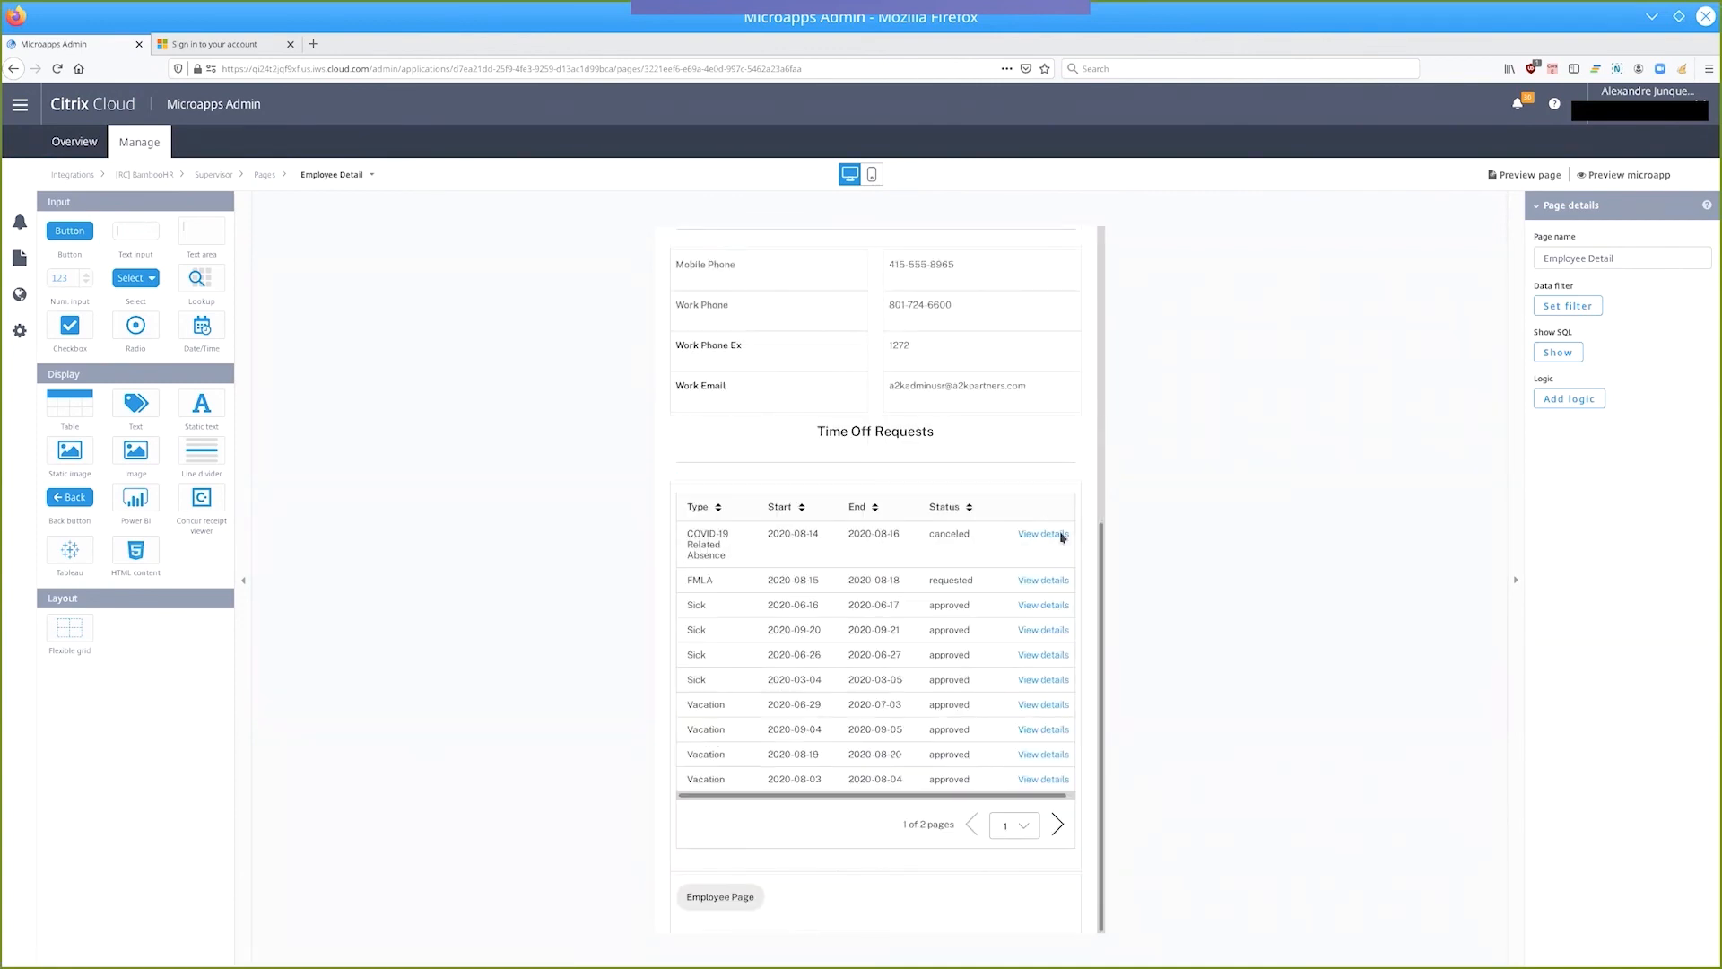
Open the Employee Page button's Go to URL action and examine the company name variable in its URL template.
click(714, 905)
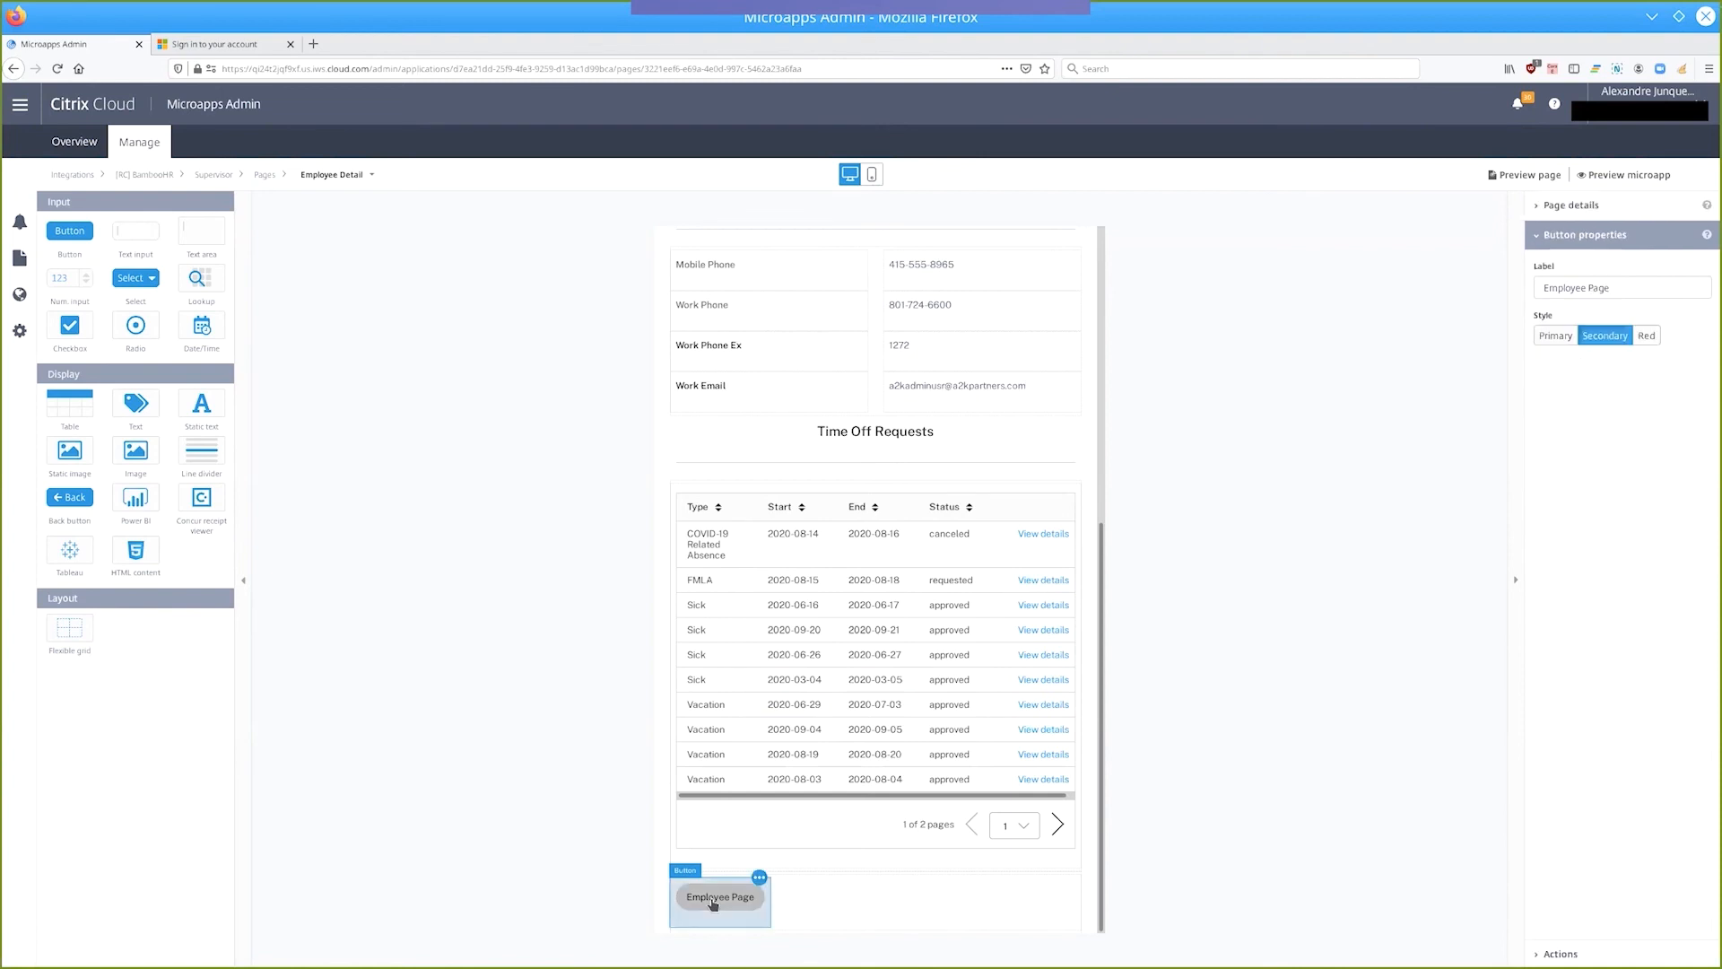
click(1561, 954)
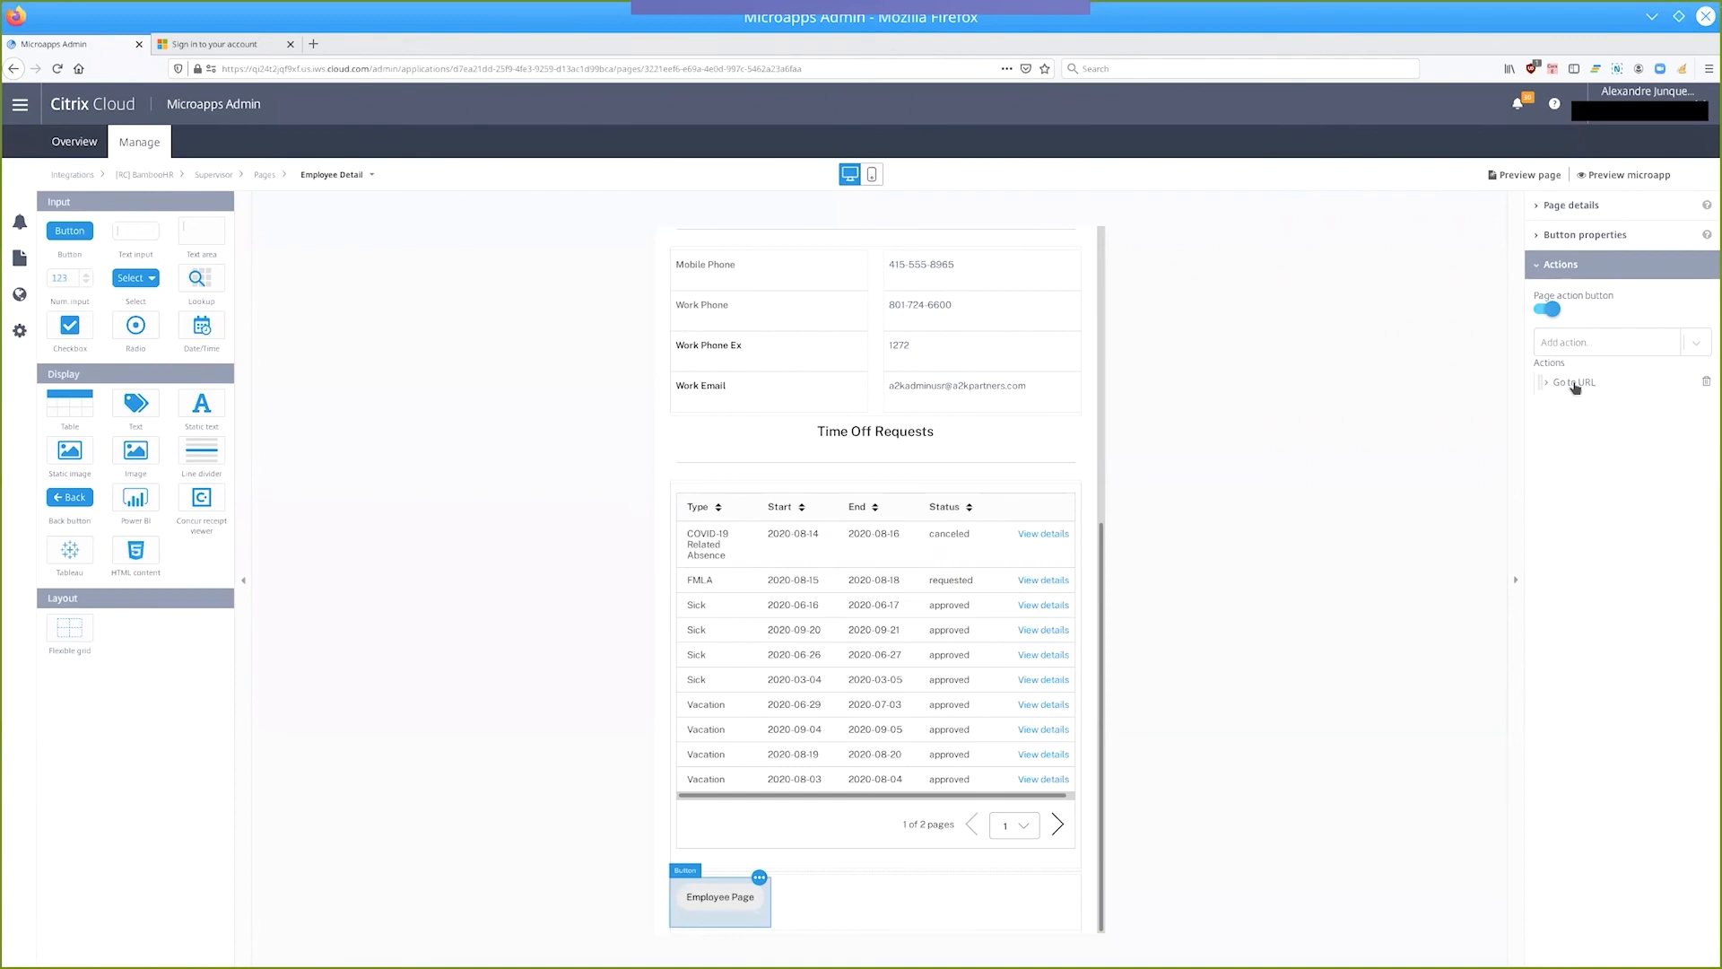
click(1577, 384)
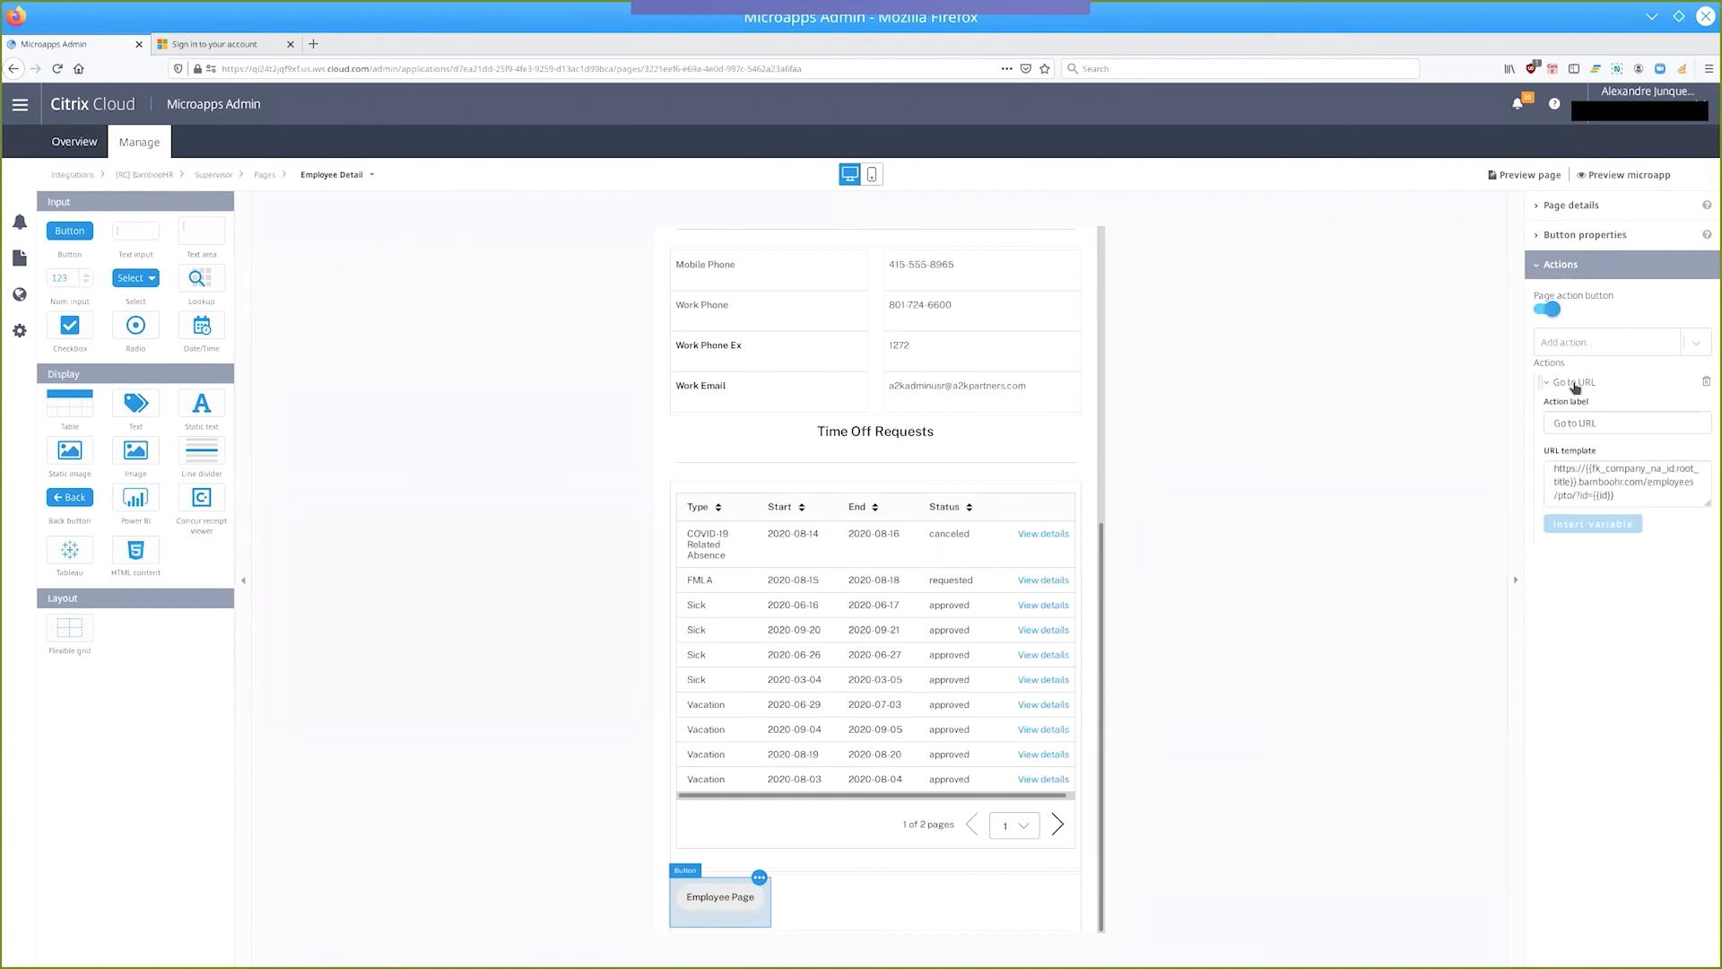
click(1585, 473)
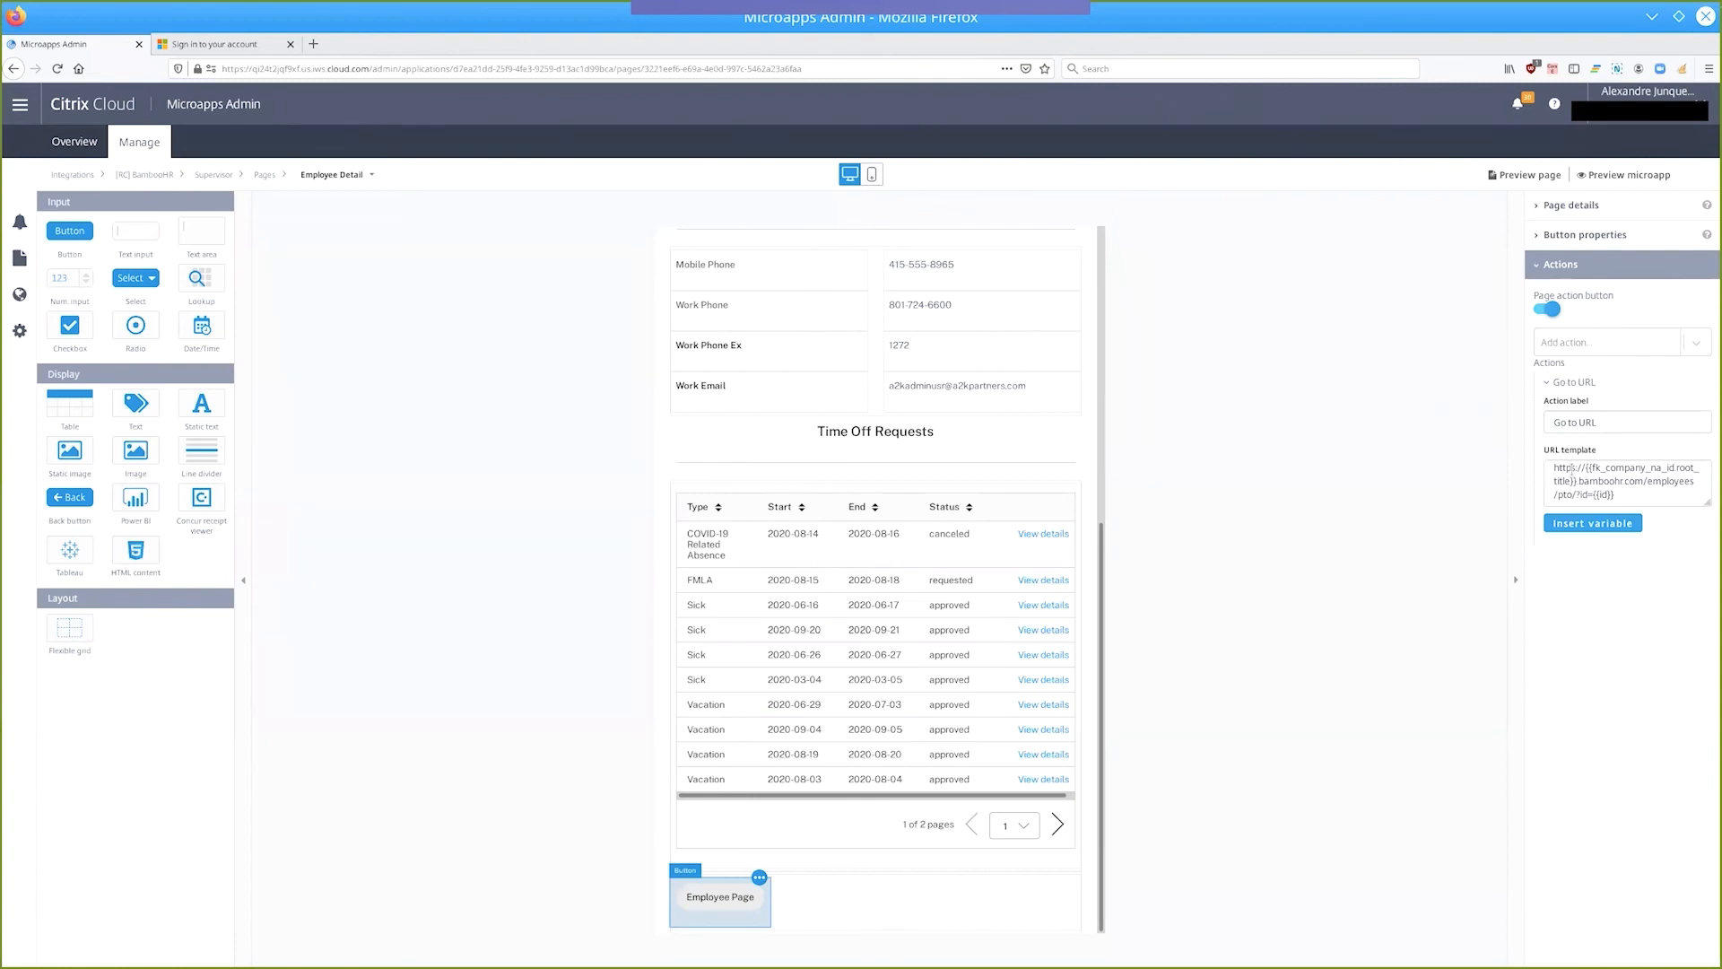
mouse_move(1585, 468)
mouse_down()
mouse_move(1601, 468)
mouse_move(1583, 481)
mouse_up()
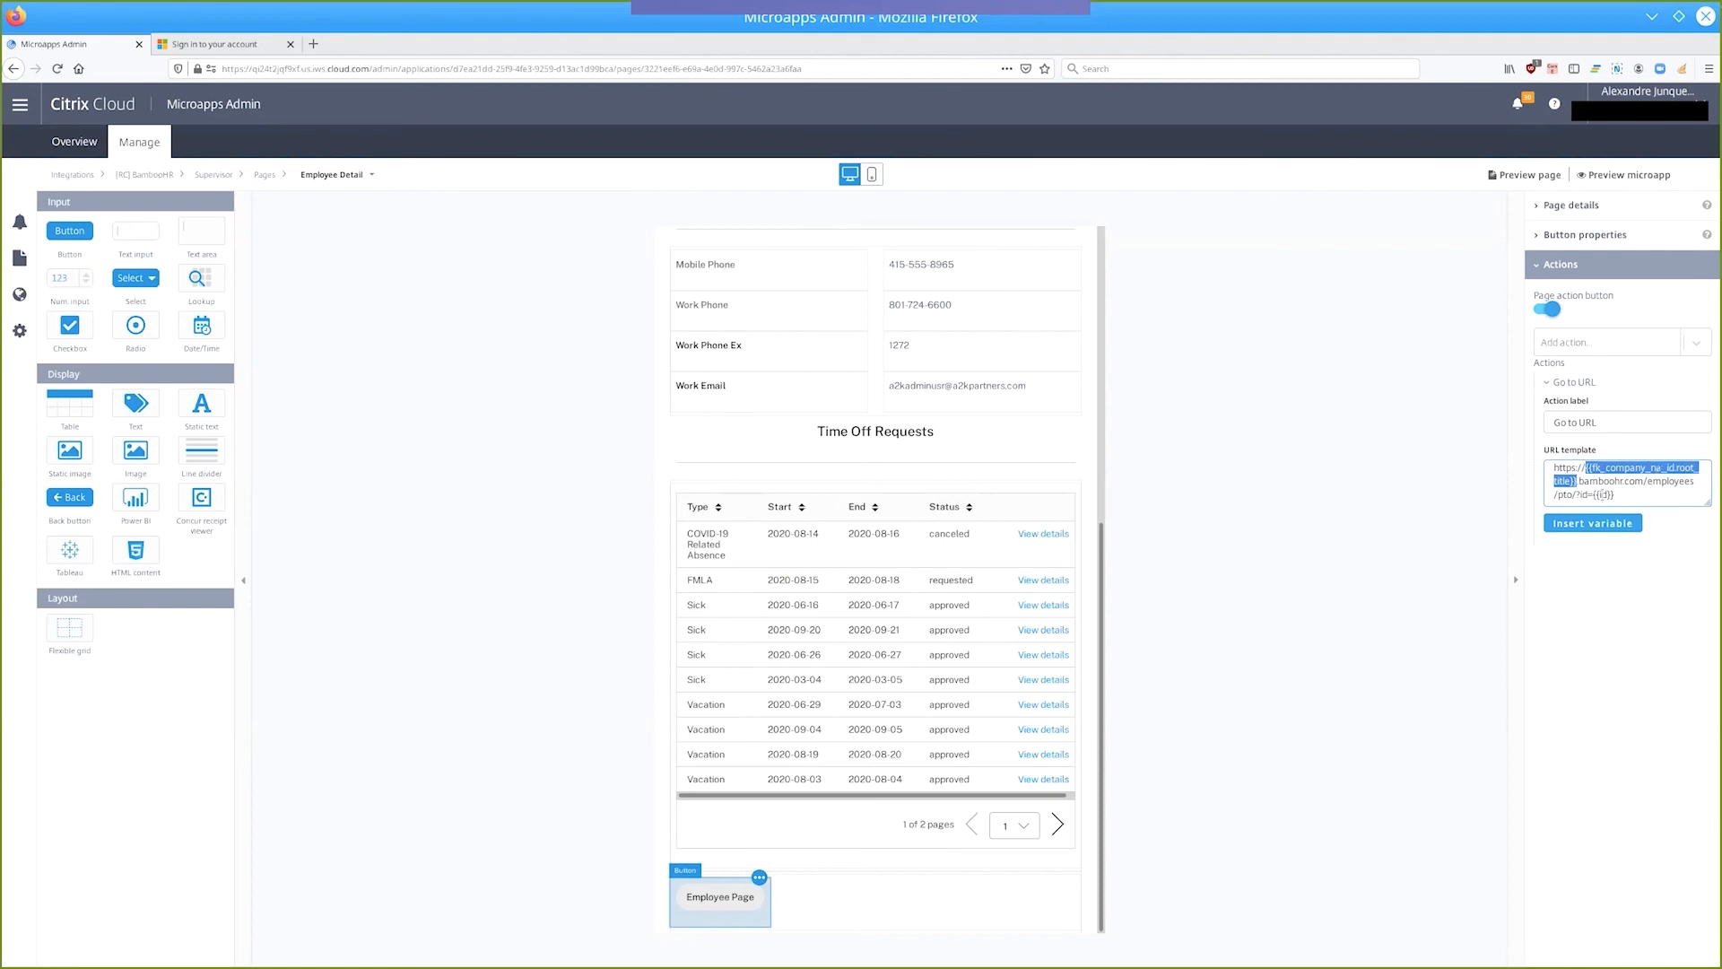
click(1582, 588)
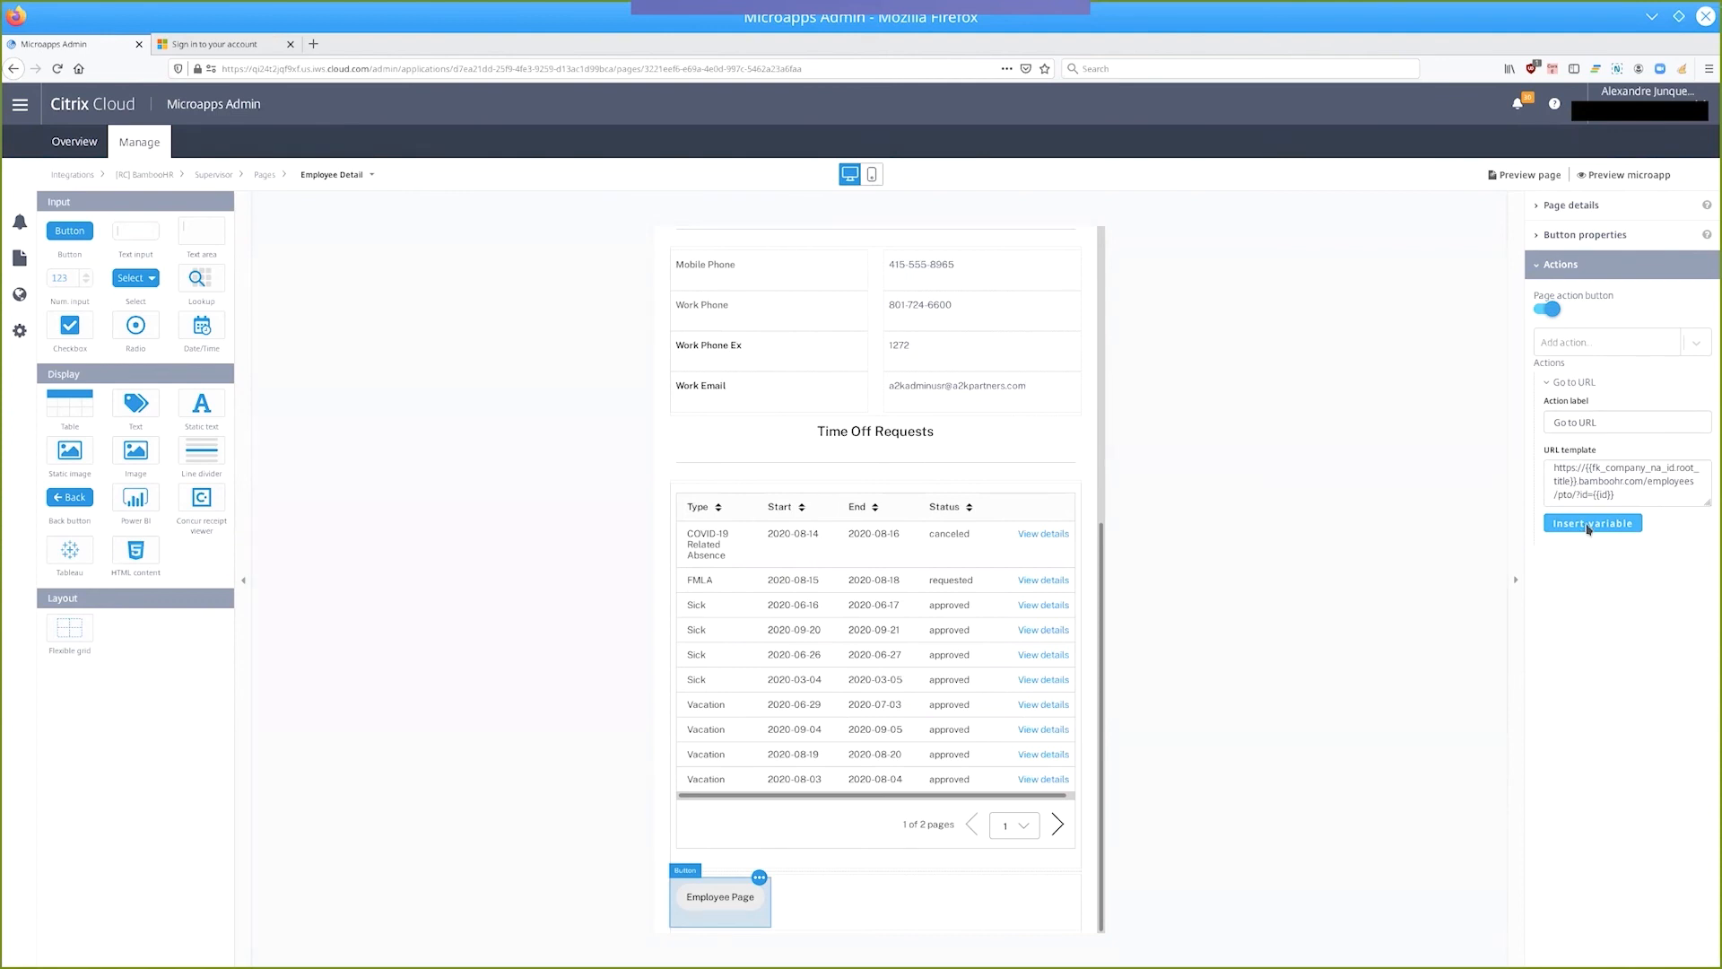
Start inserting a data column variable, choosing the company_name_employees (fk_company_na_id) table and its root_title column.
click(1589, 528)
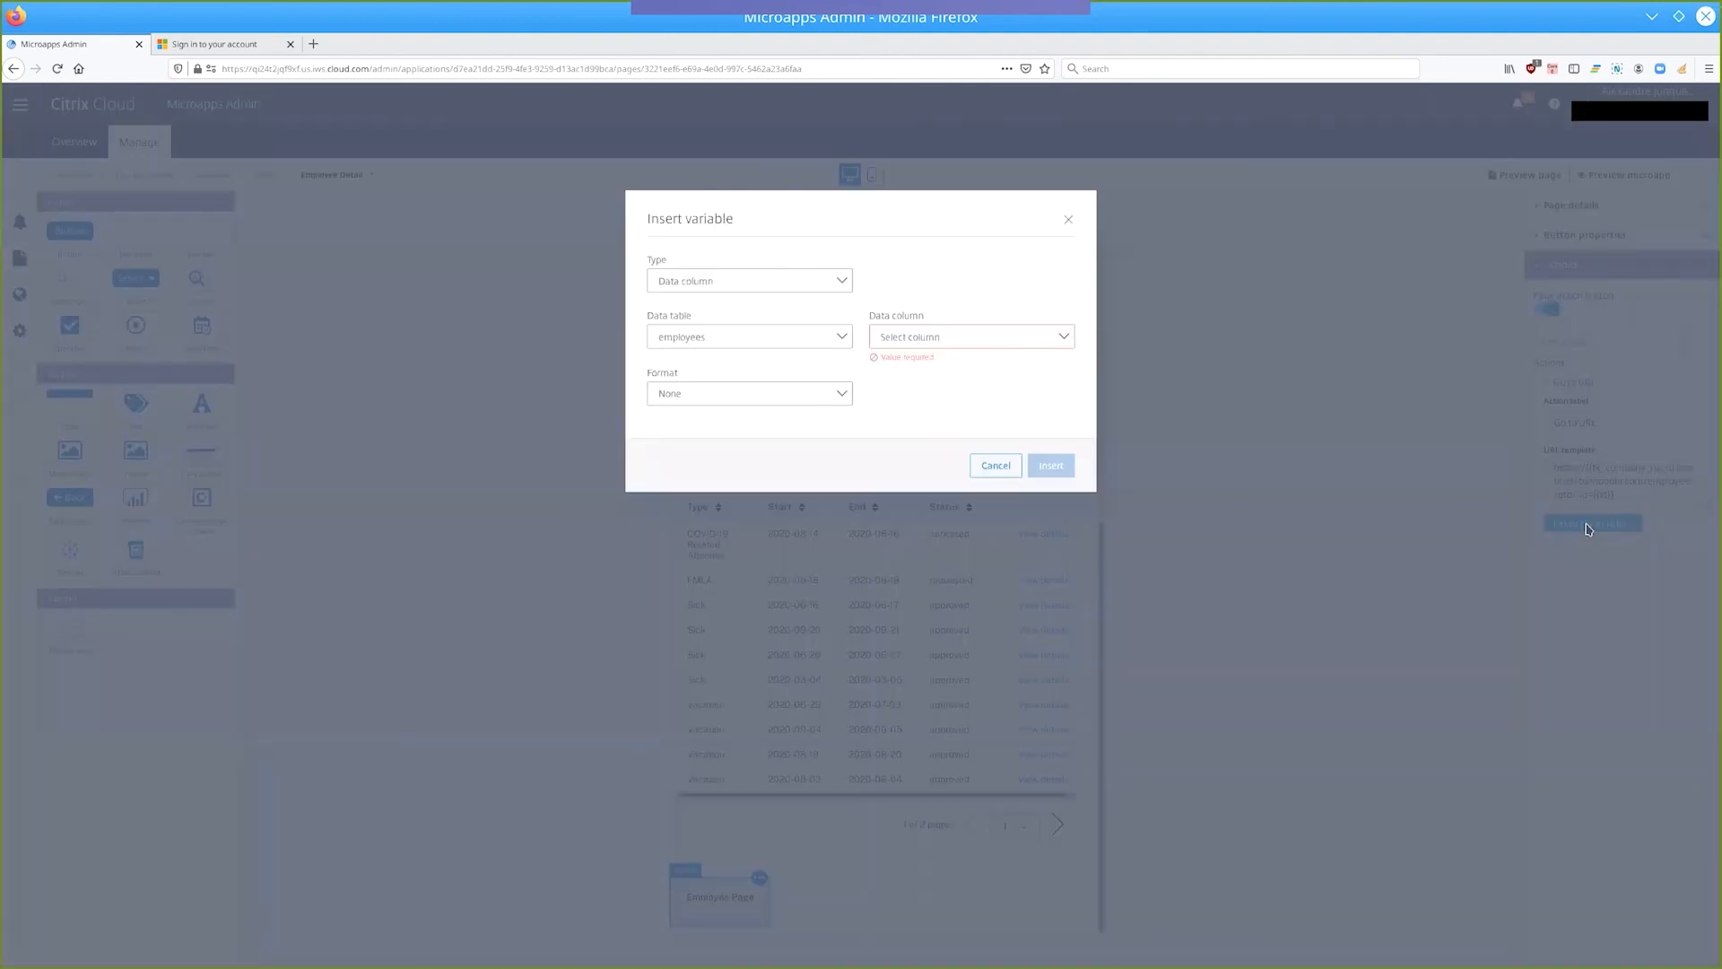
click(696, 343)
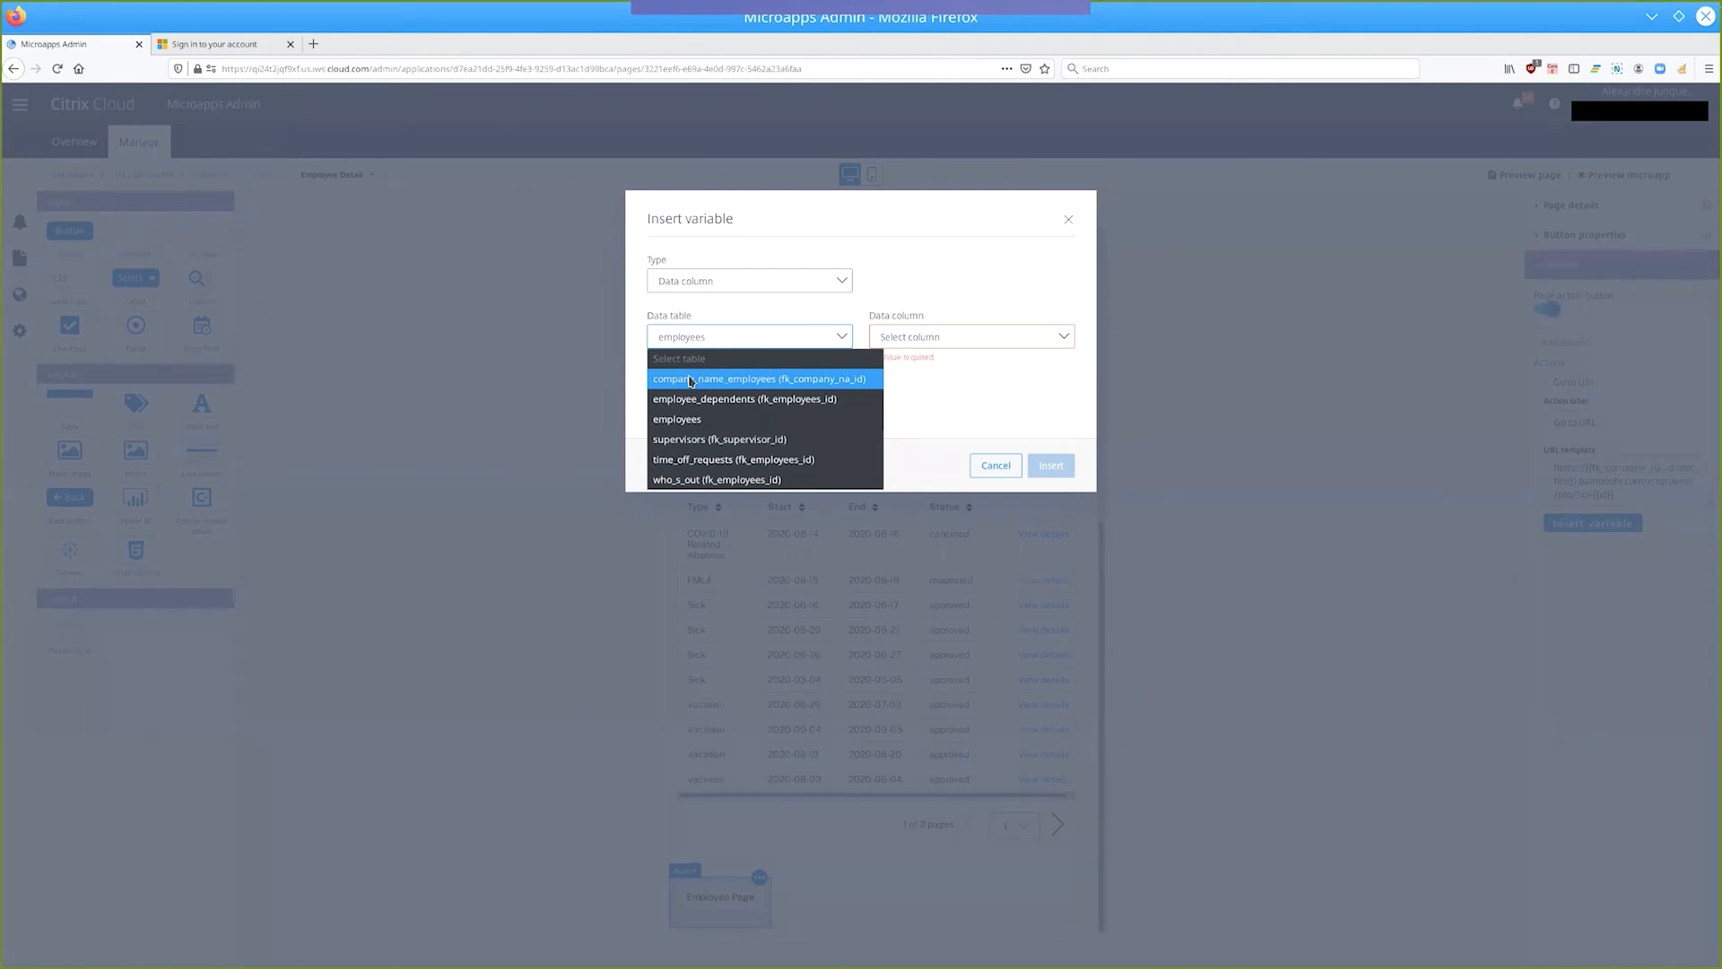
click(691, 380)
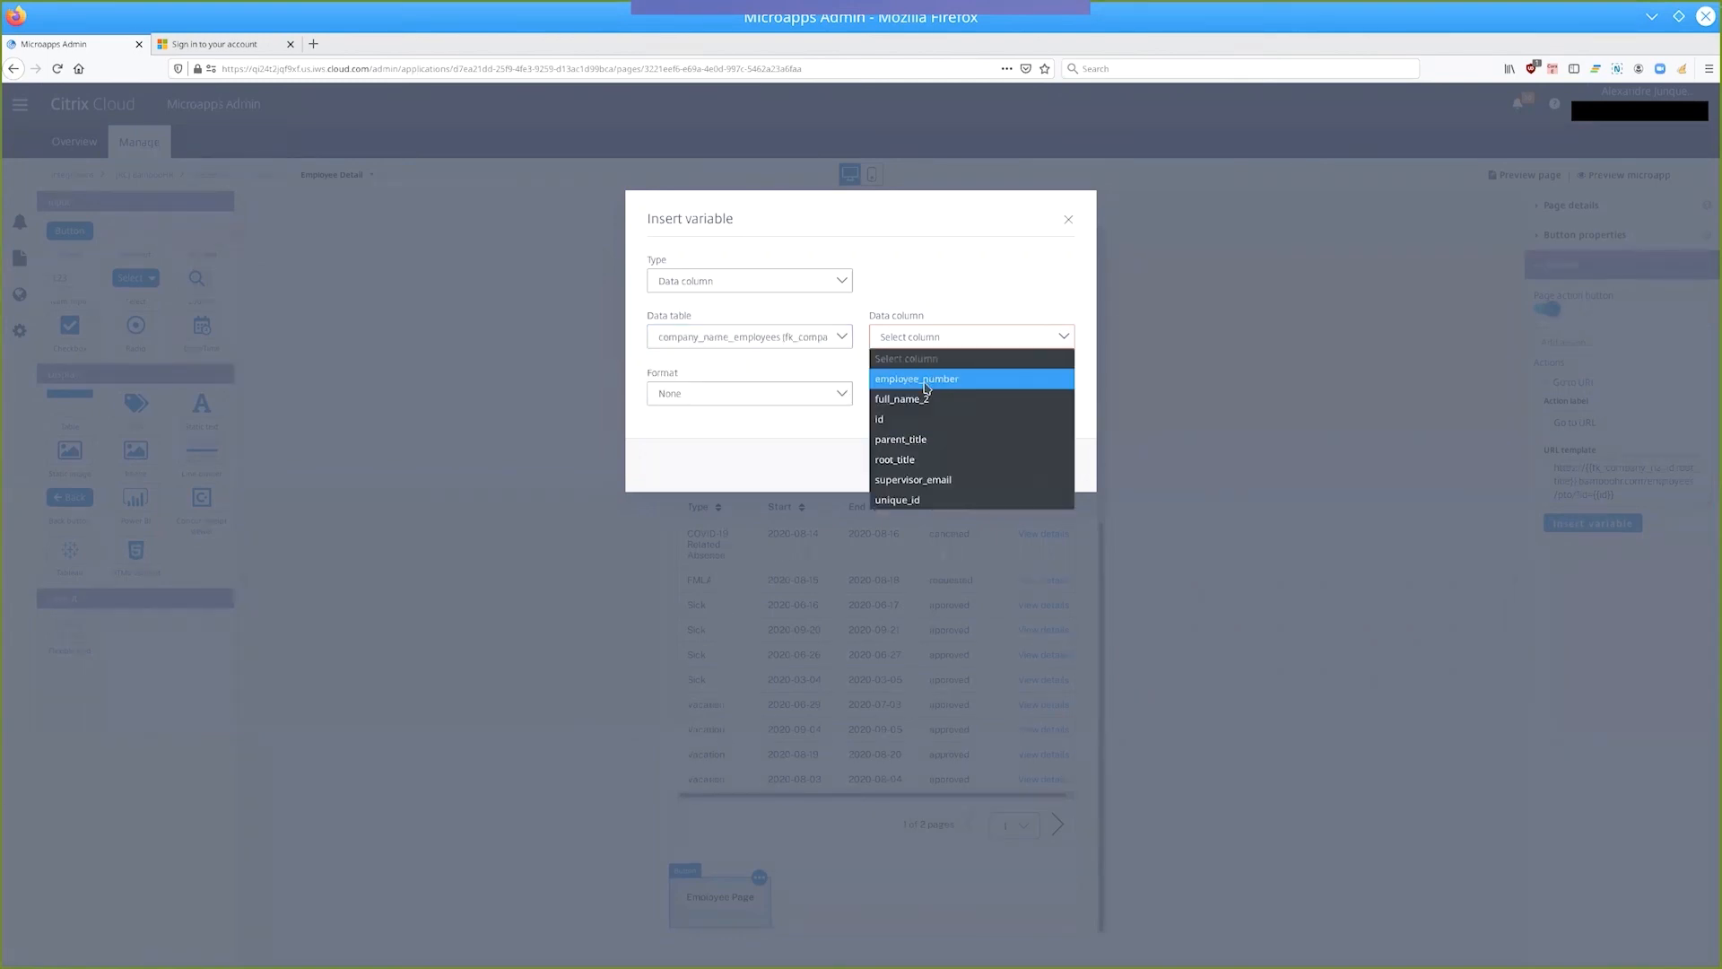
click(918, 460)
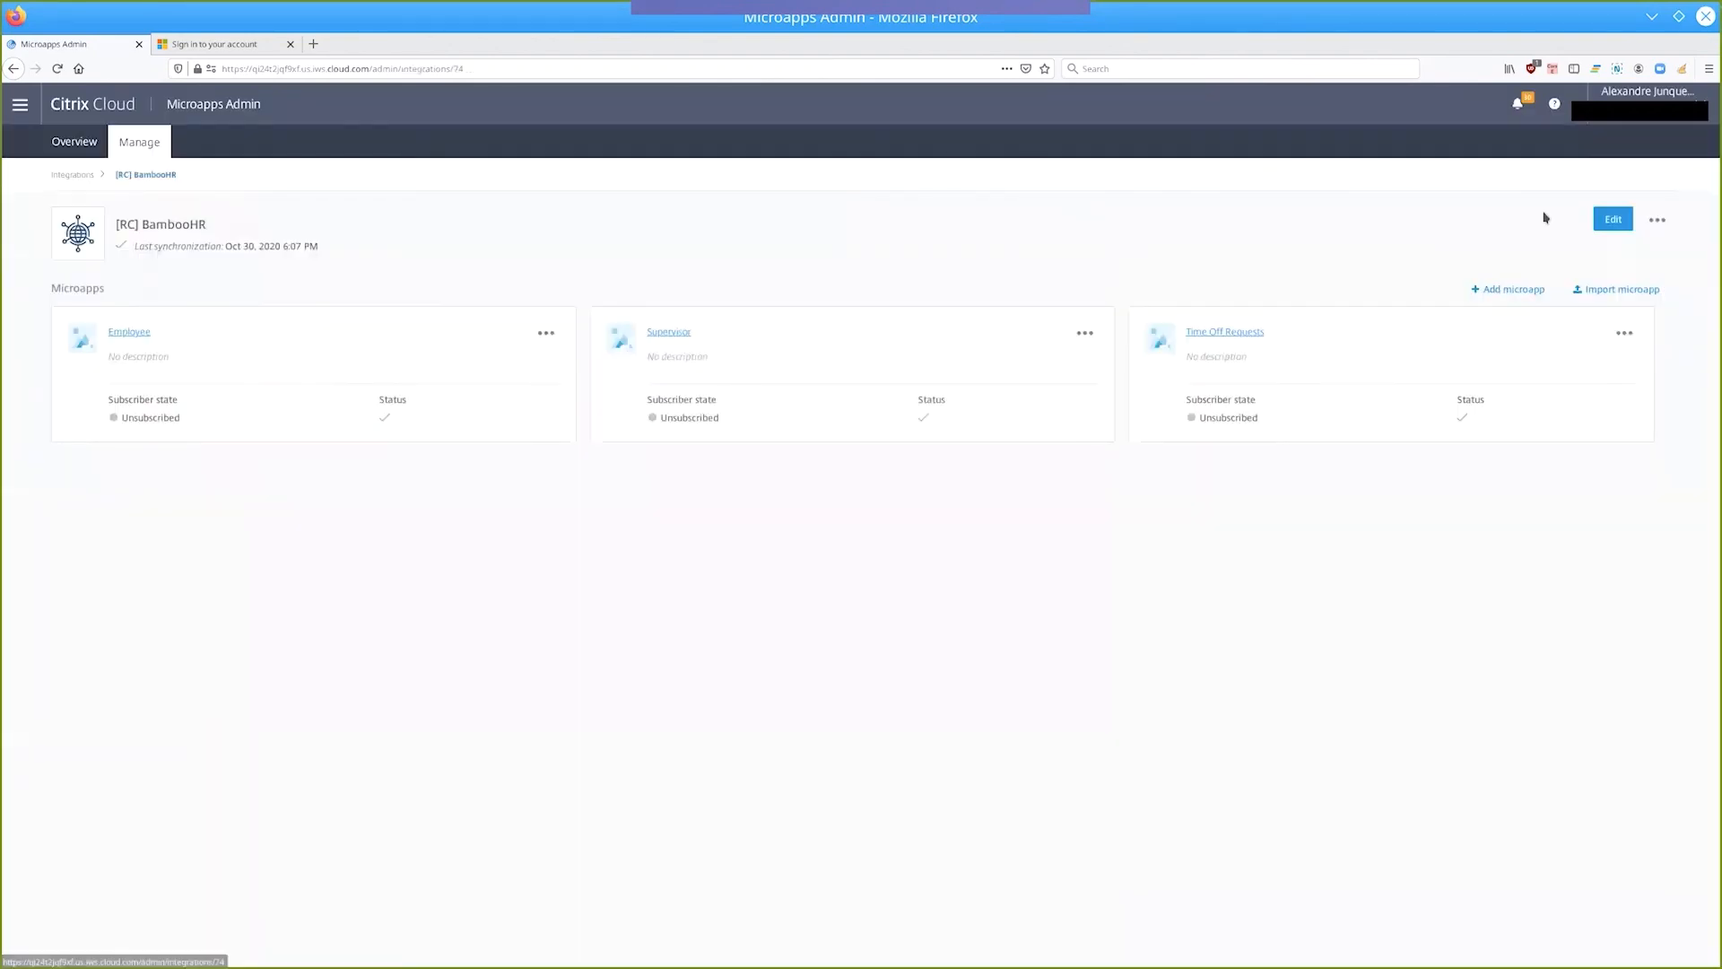
Open the [RC] BambooHR integration's tables and examine the root_title values in company_name_employees.
click(1613, 219)
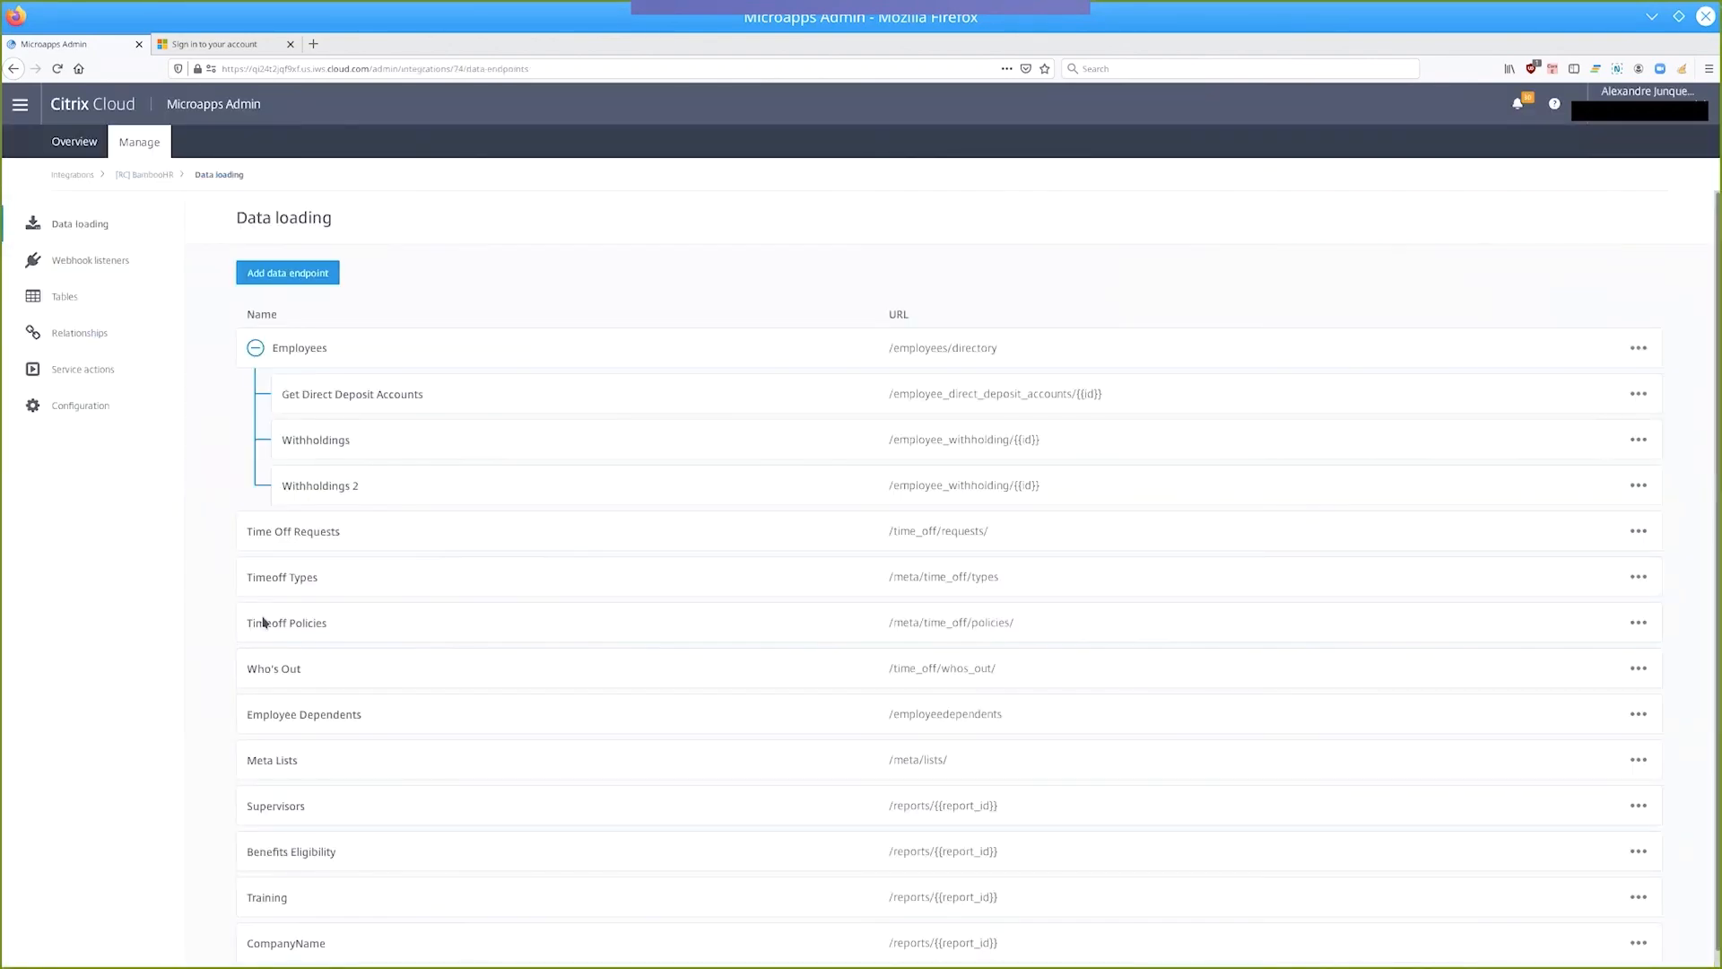
click(64, 299)
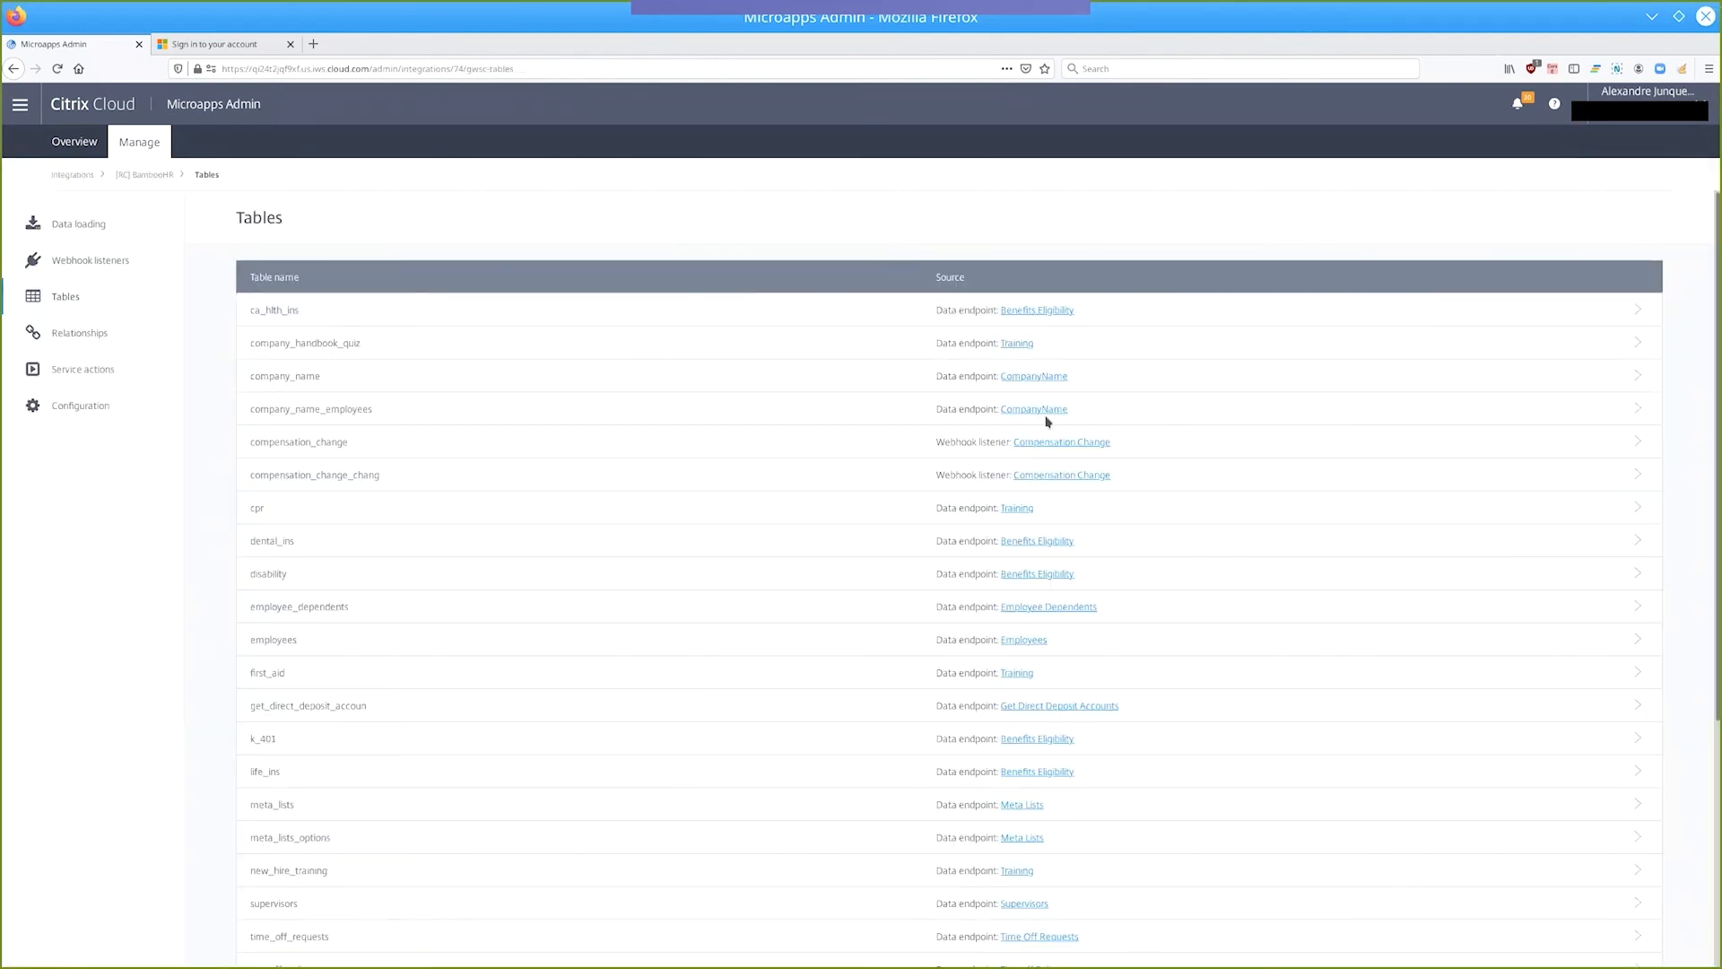
click(1635, 409)
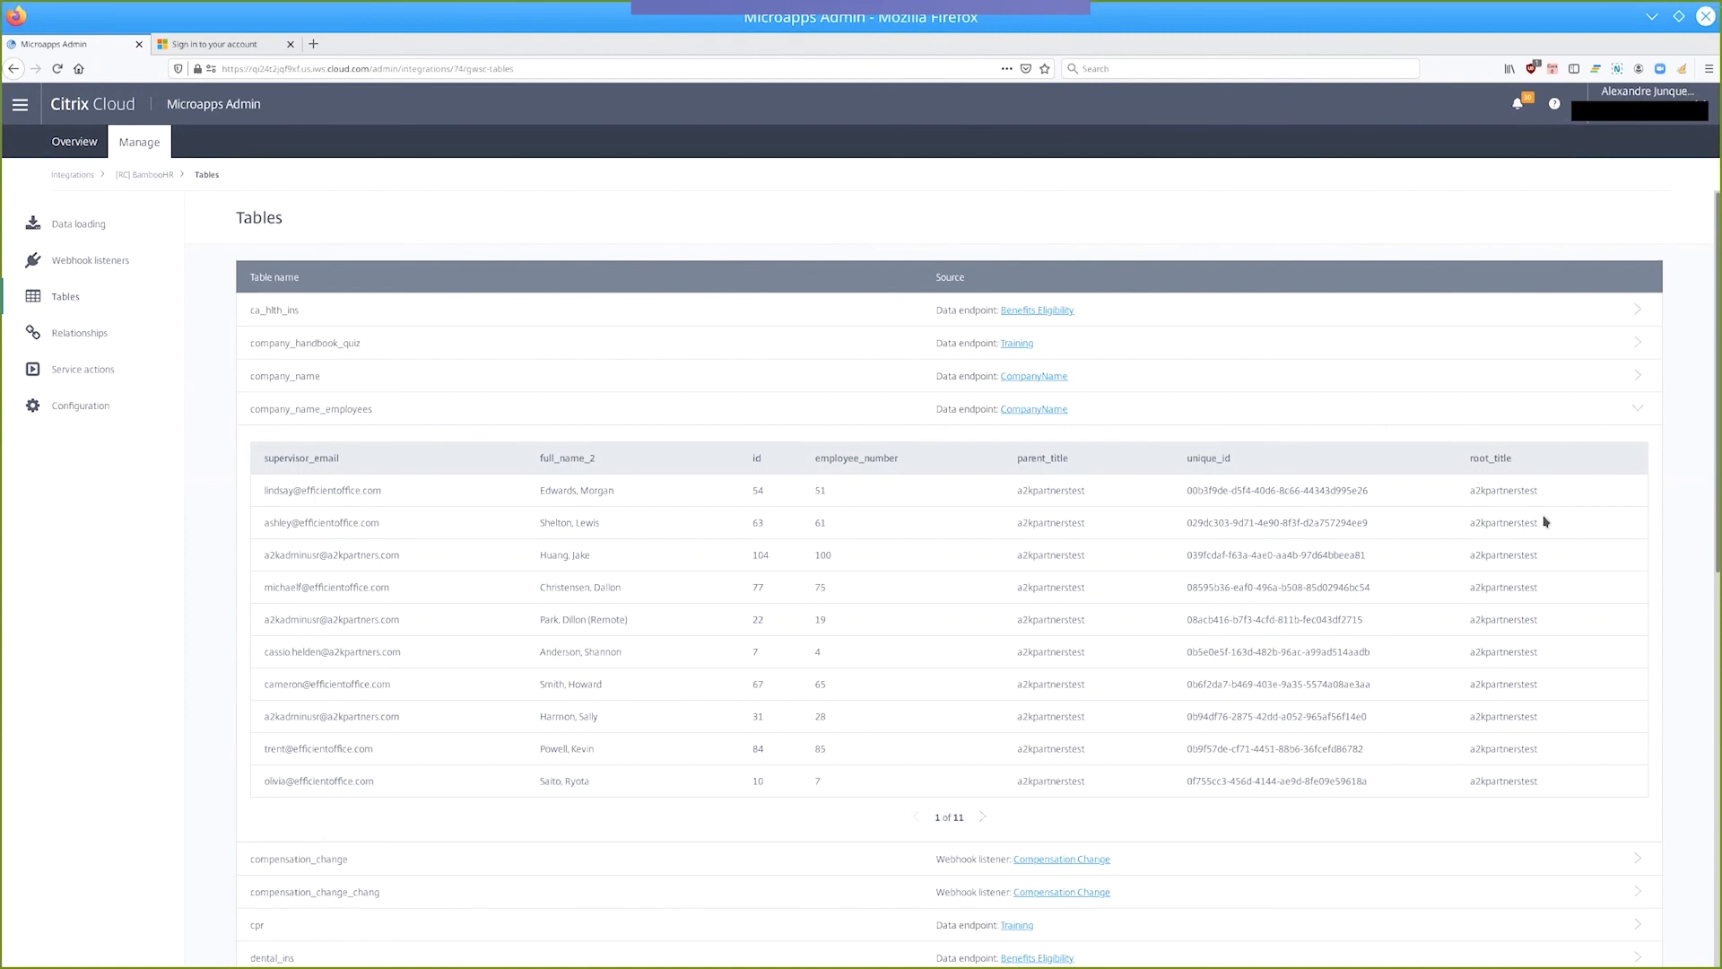
drag(1541, 554, 1462, 566)
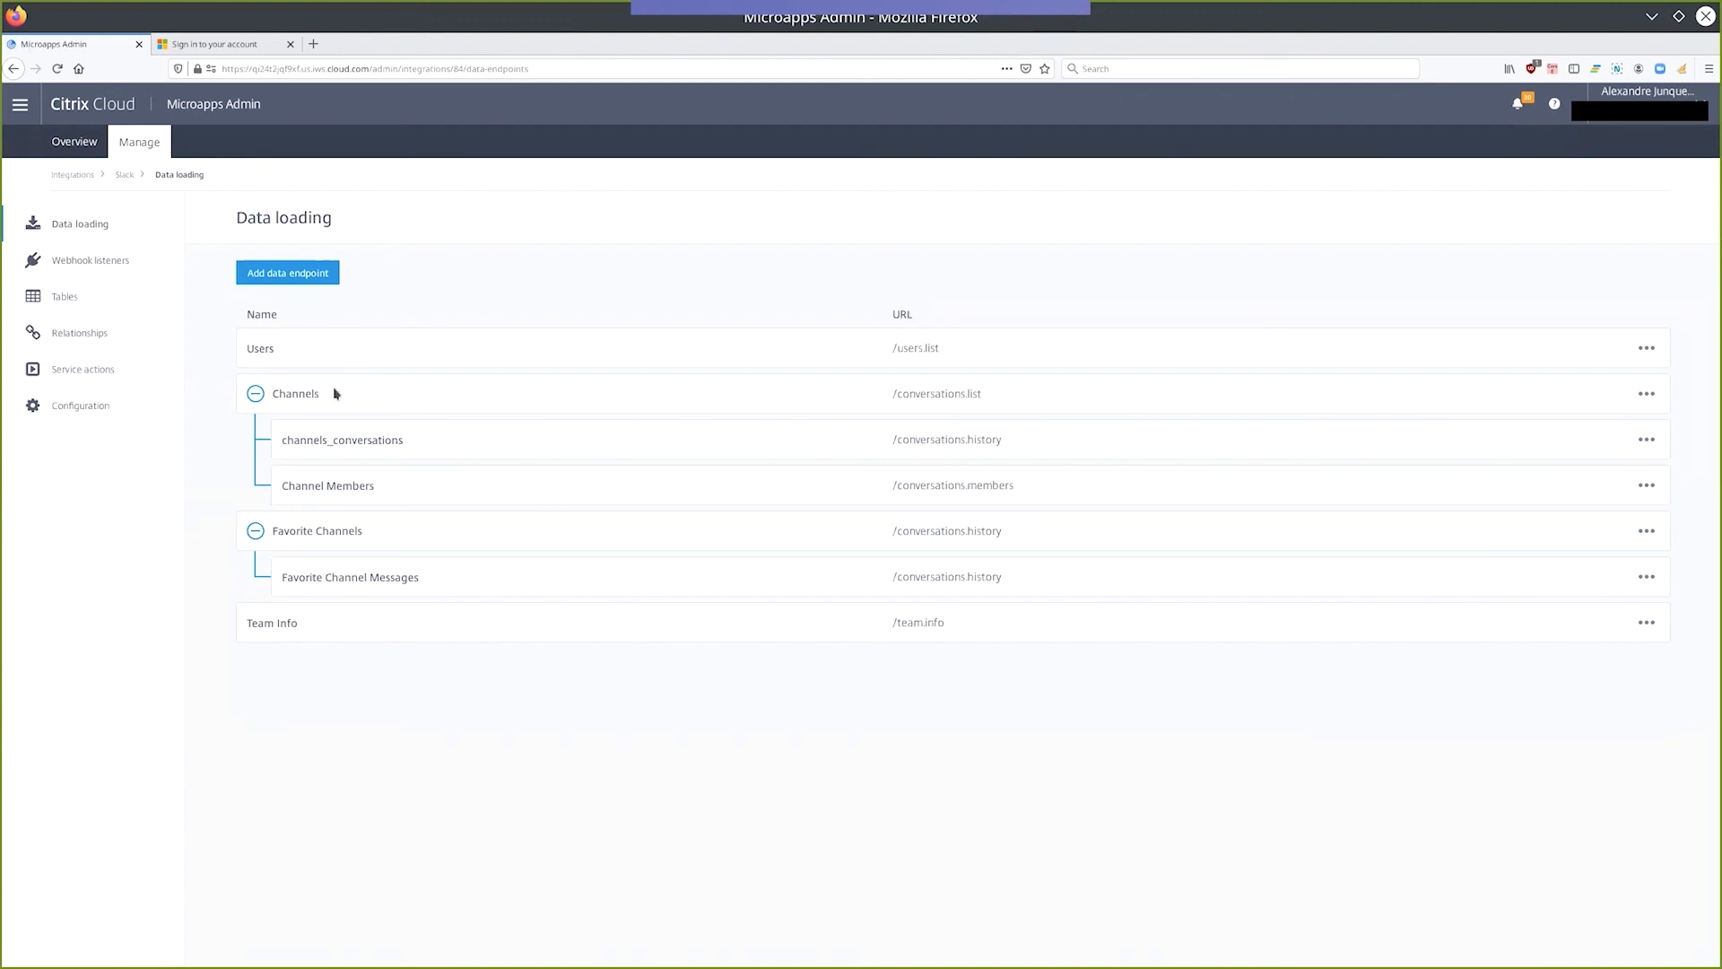
Open the Slack integration's Channel Members data endpoint for editing, test its service, and review the members array in the response.
click(1647, 487)
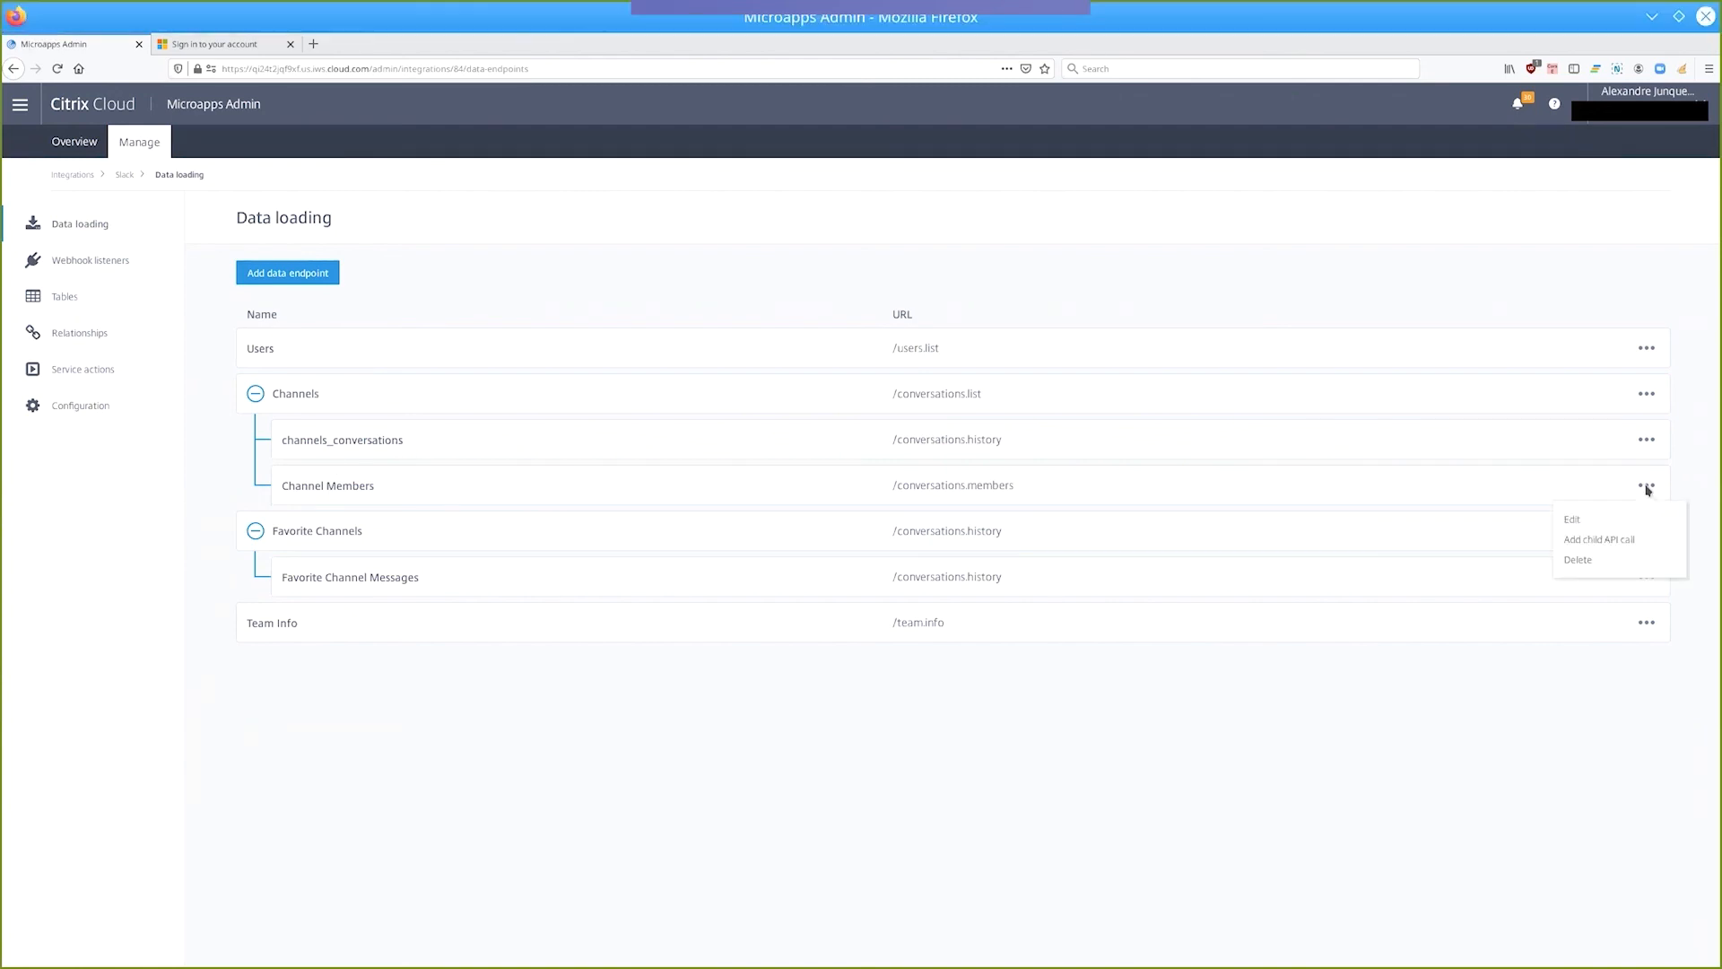
click(1589, 526)
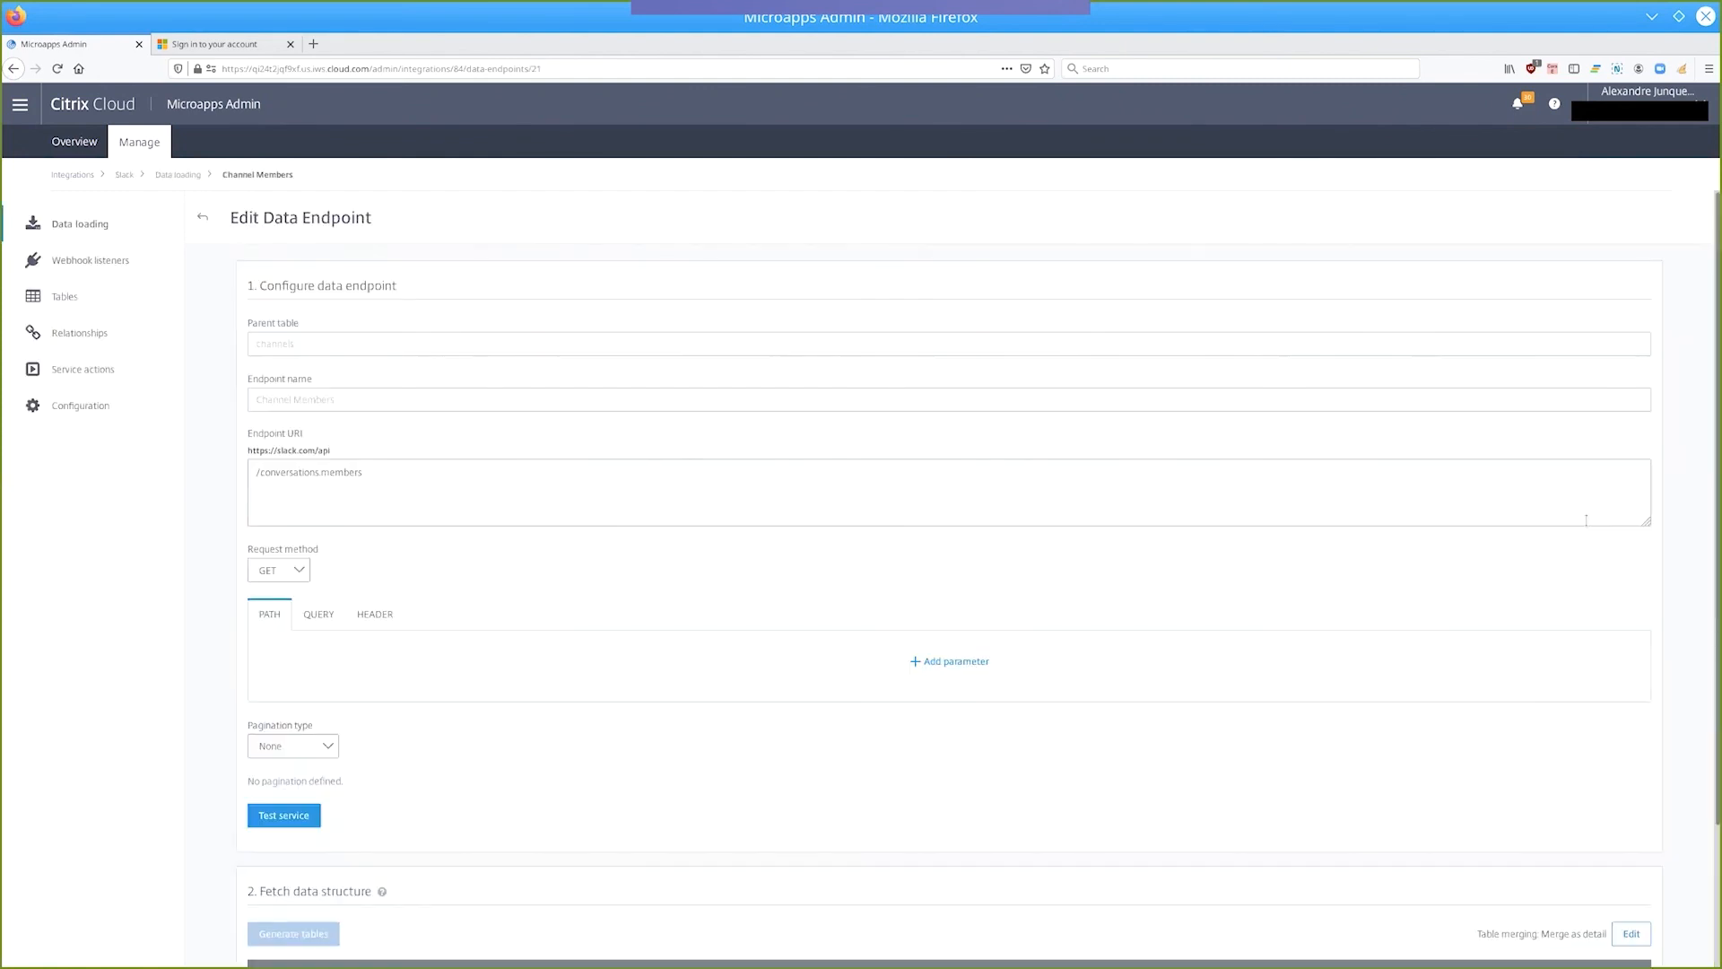
click(281, 817)
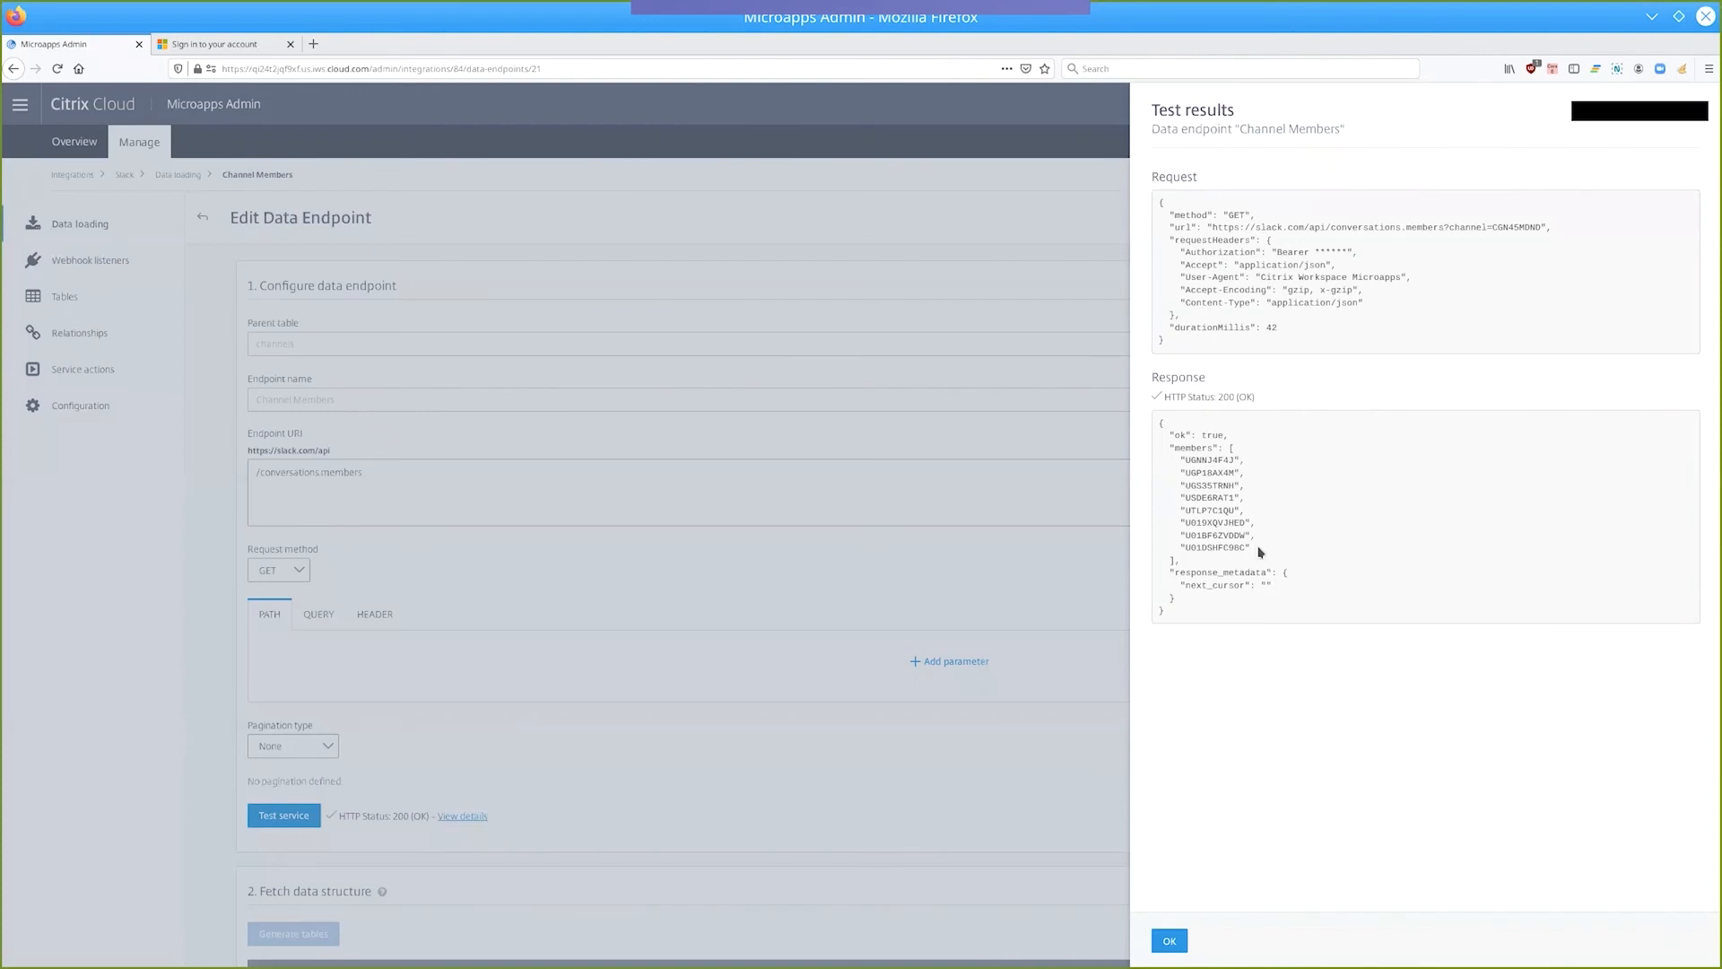
drag(1253, 548, 1155, 466)
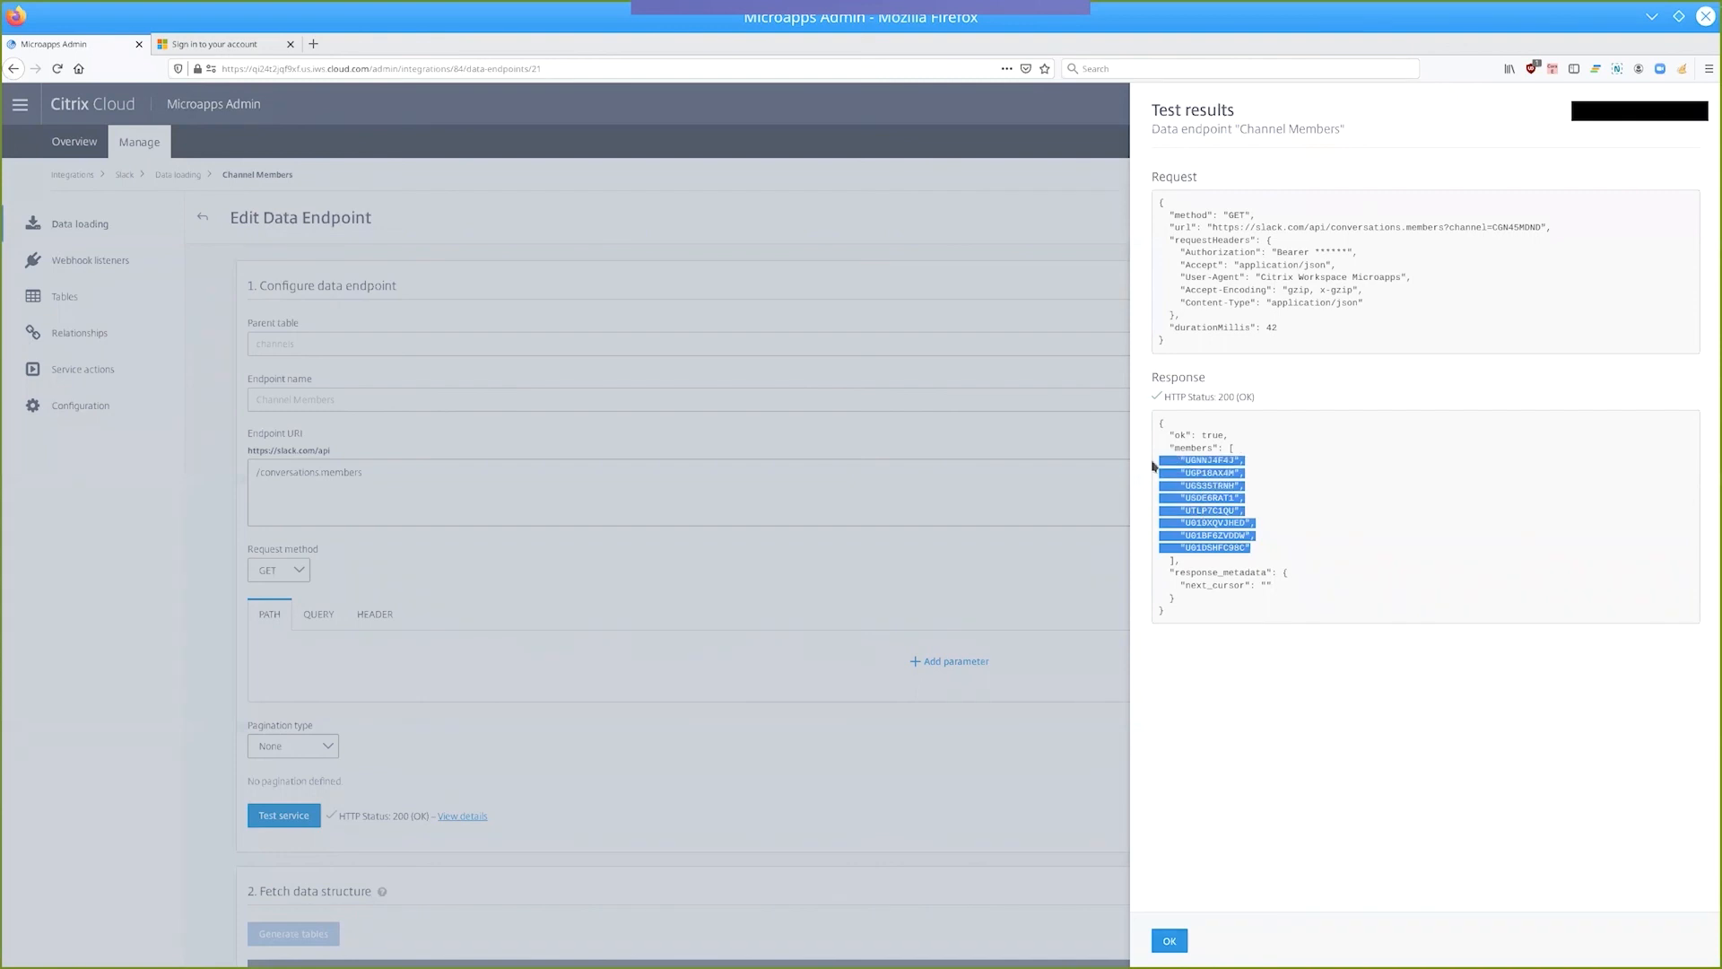
click(1307, 510)
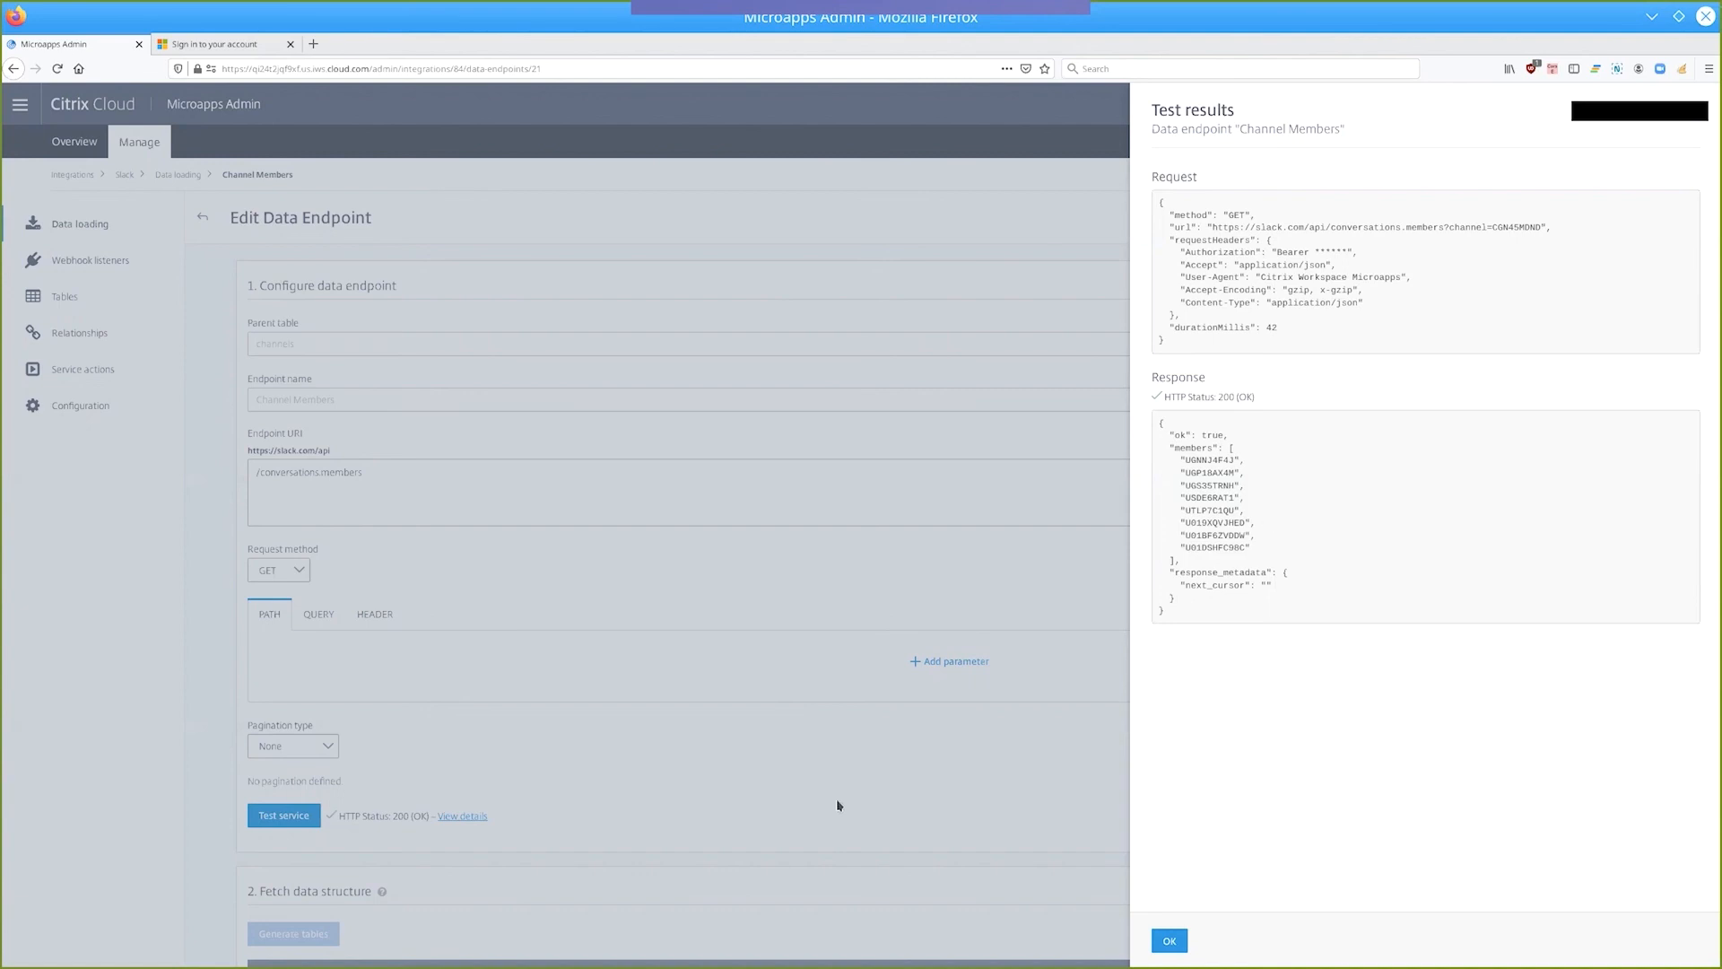
click(1169, 940)
Inspect the attributes and primary keys of the endpoint's channel_members table, and close them without saving.
scroll(414, 739, down, 2)
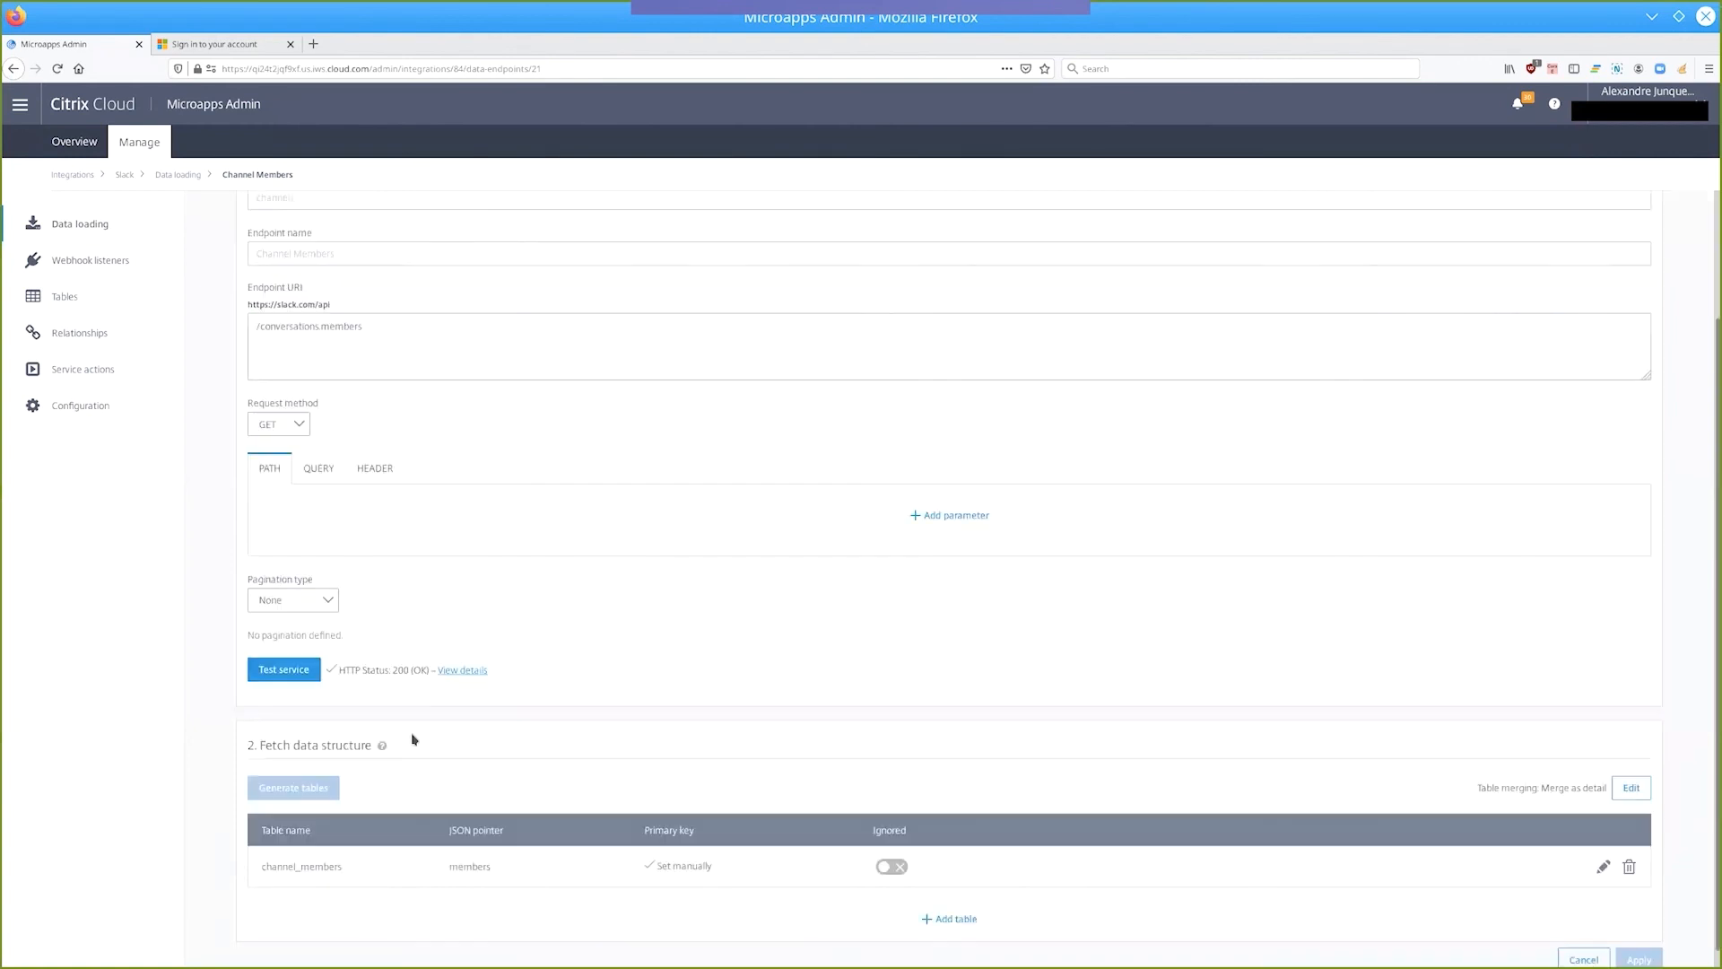
scroll(413, 739, down, 1)
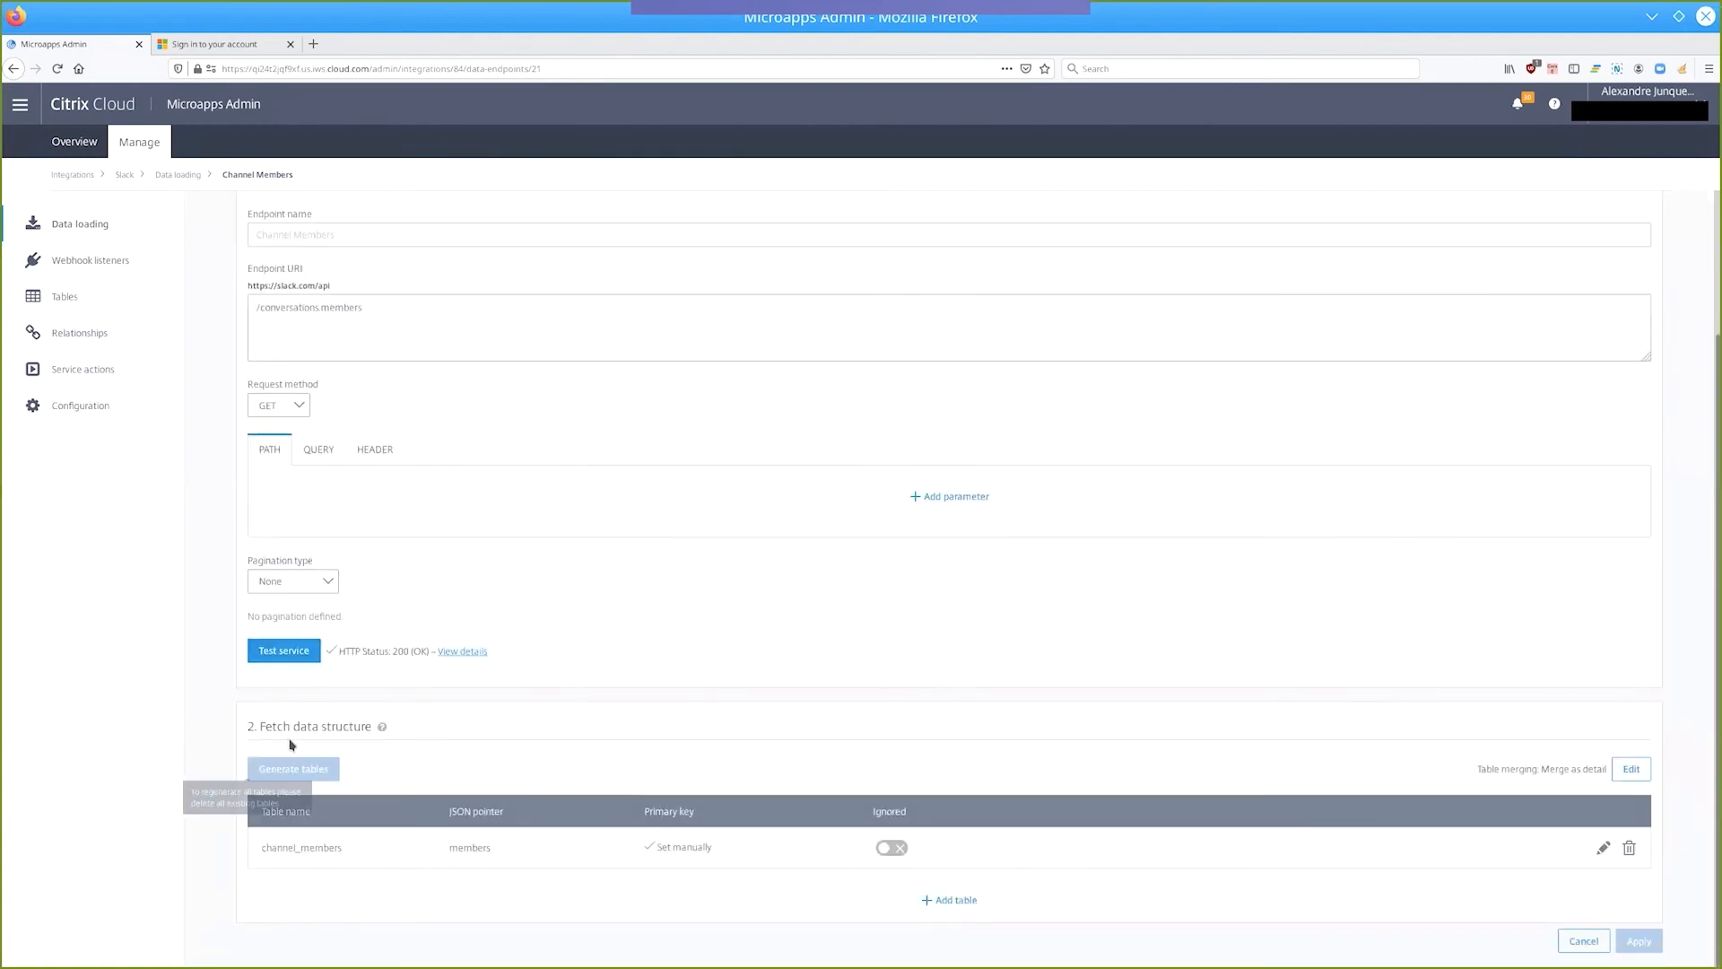
click(1604, 850)
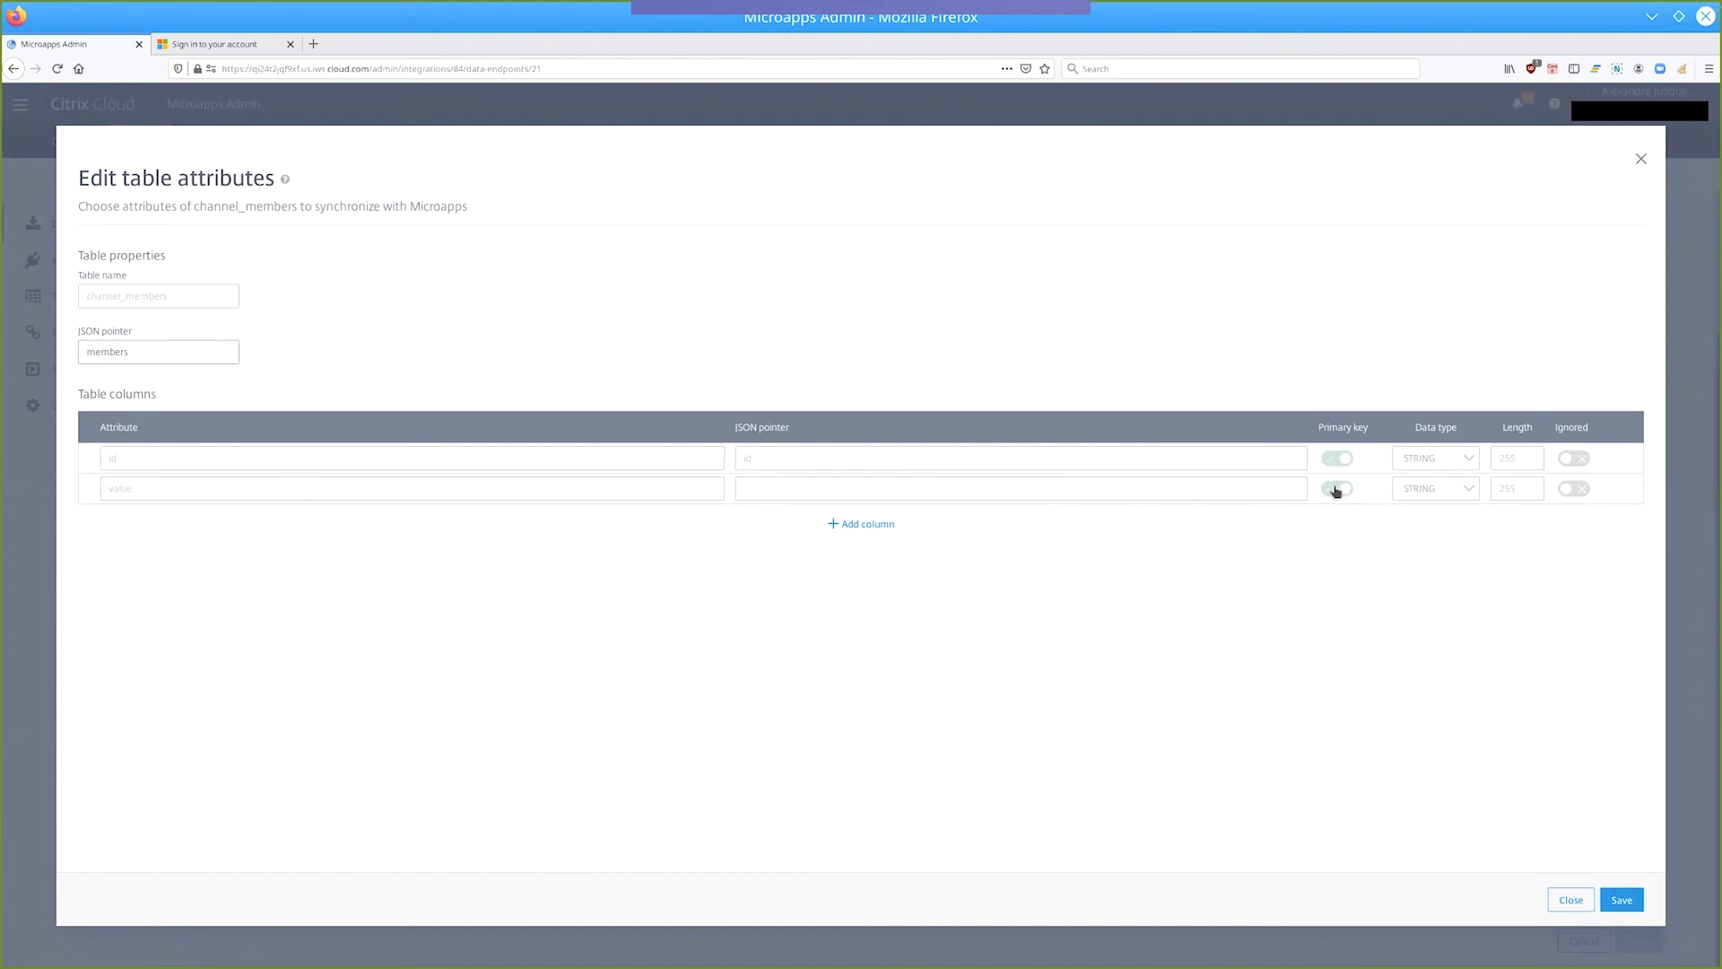
click(1641, 158)
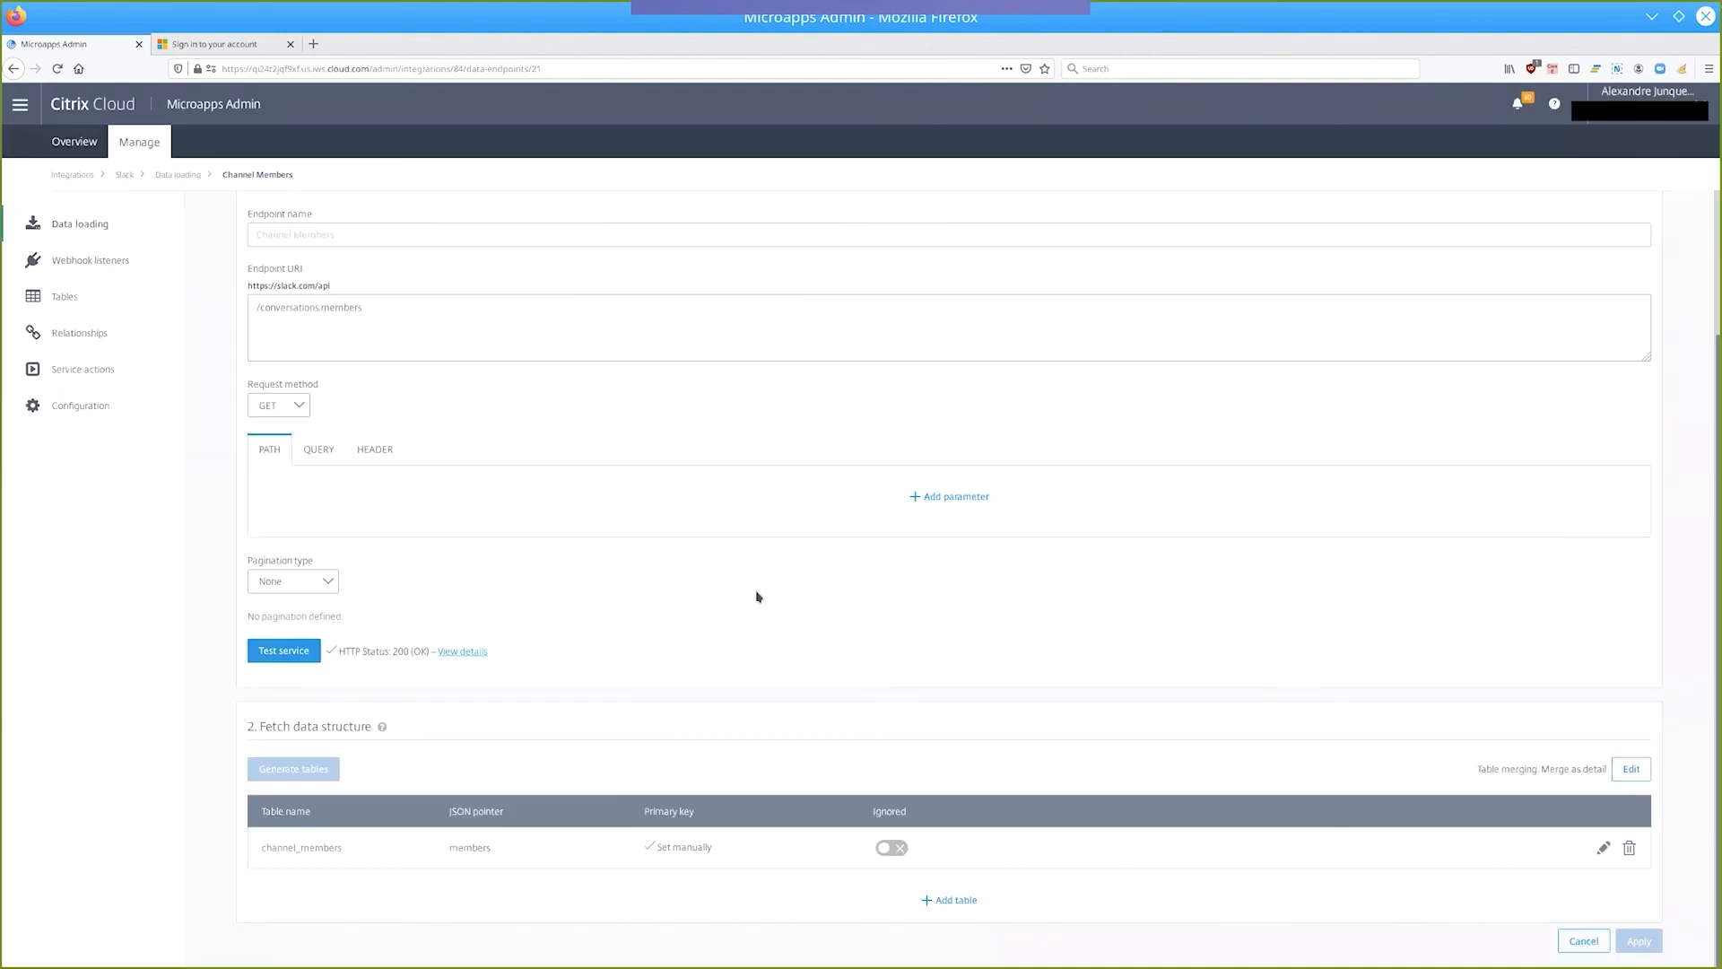
Delete the channel_members table and regenerate it from the API's JSON structure with root path members and Merge as detail.
click(1628, 850)
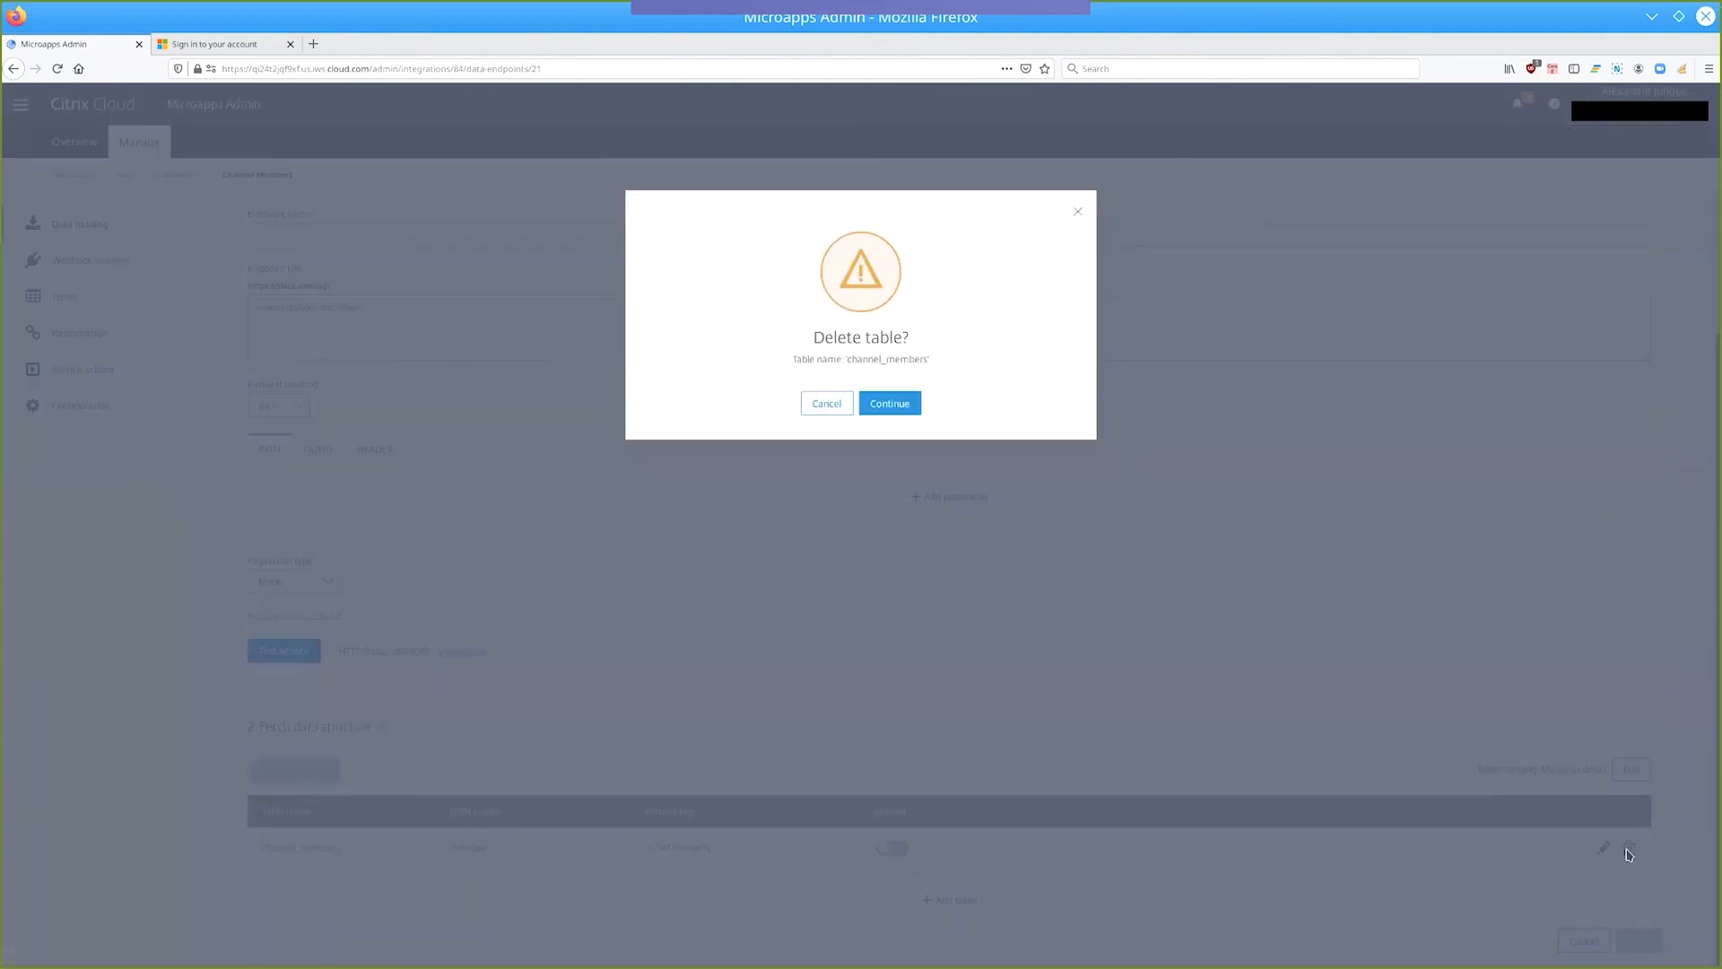
click(886, 404)
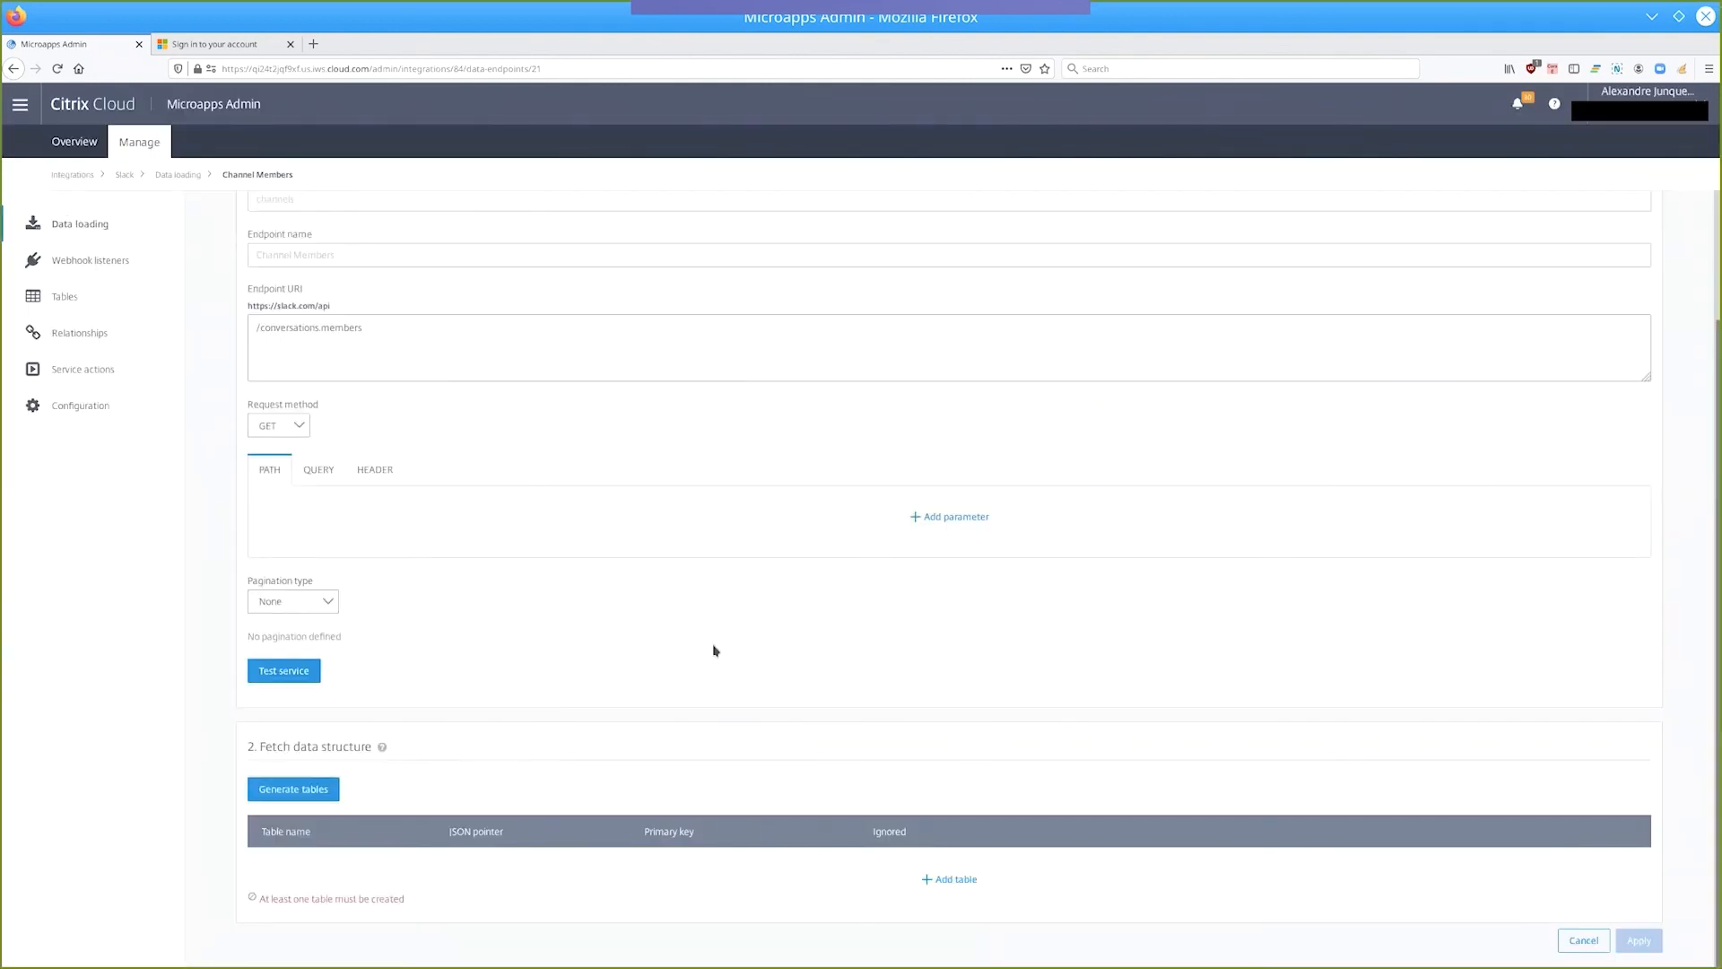
click(288, 791)
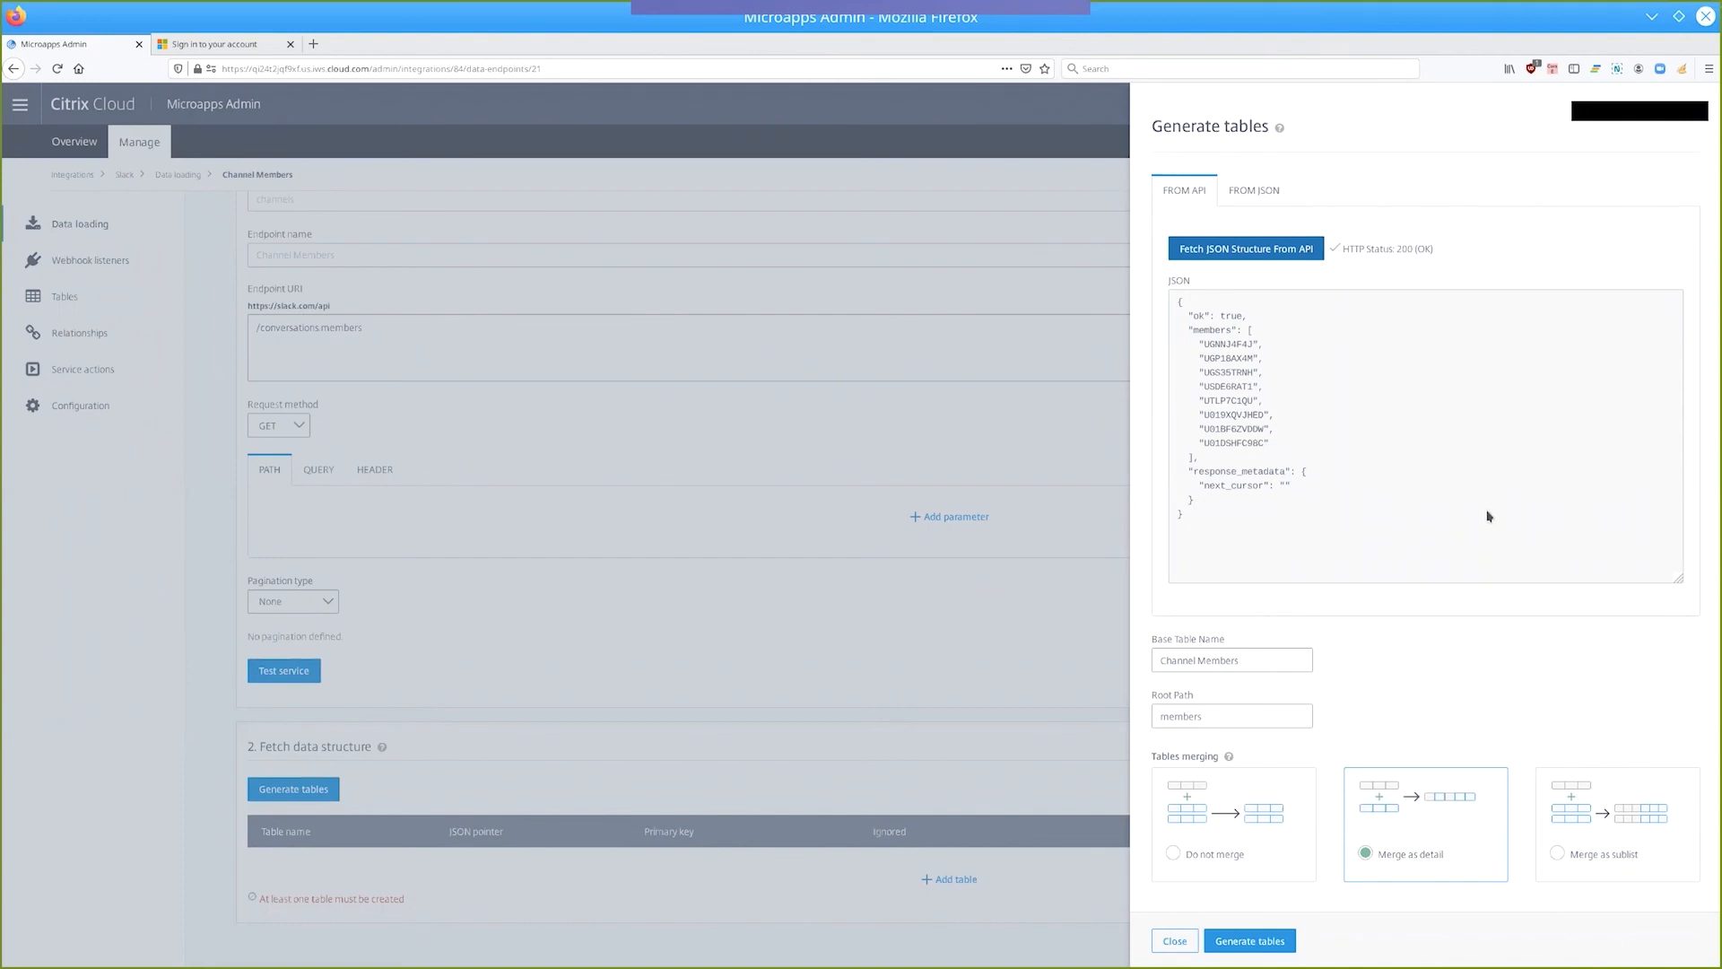
click(1239, 950)
Open the regenerated channel_members table's attributes and ignore the created, creator, description and is_archived through is_general columns.
click(1603, 873)
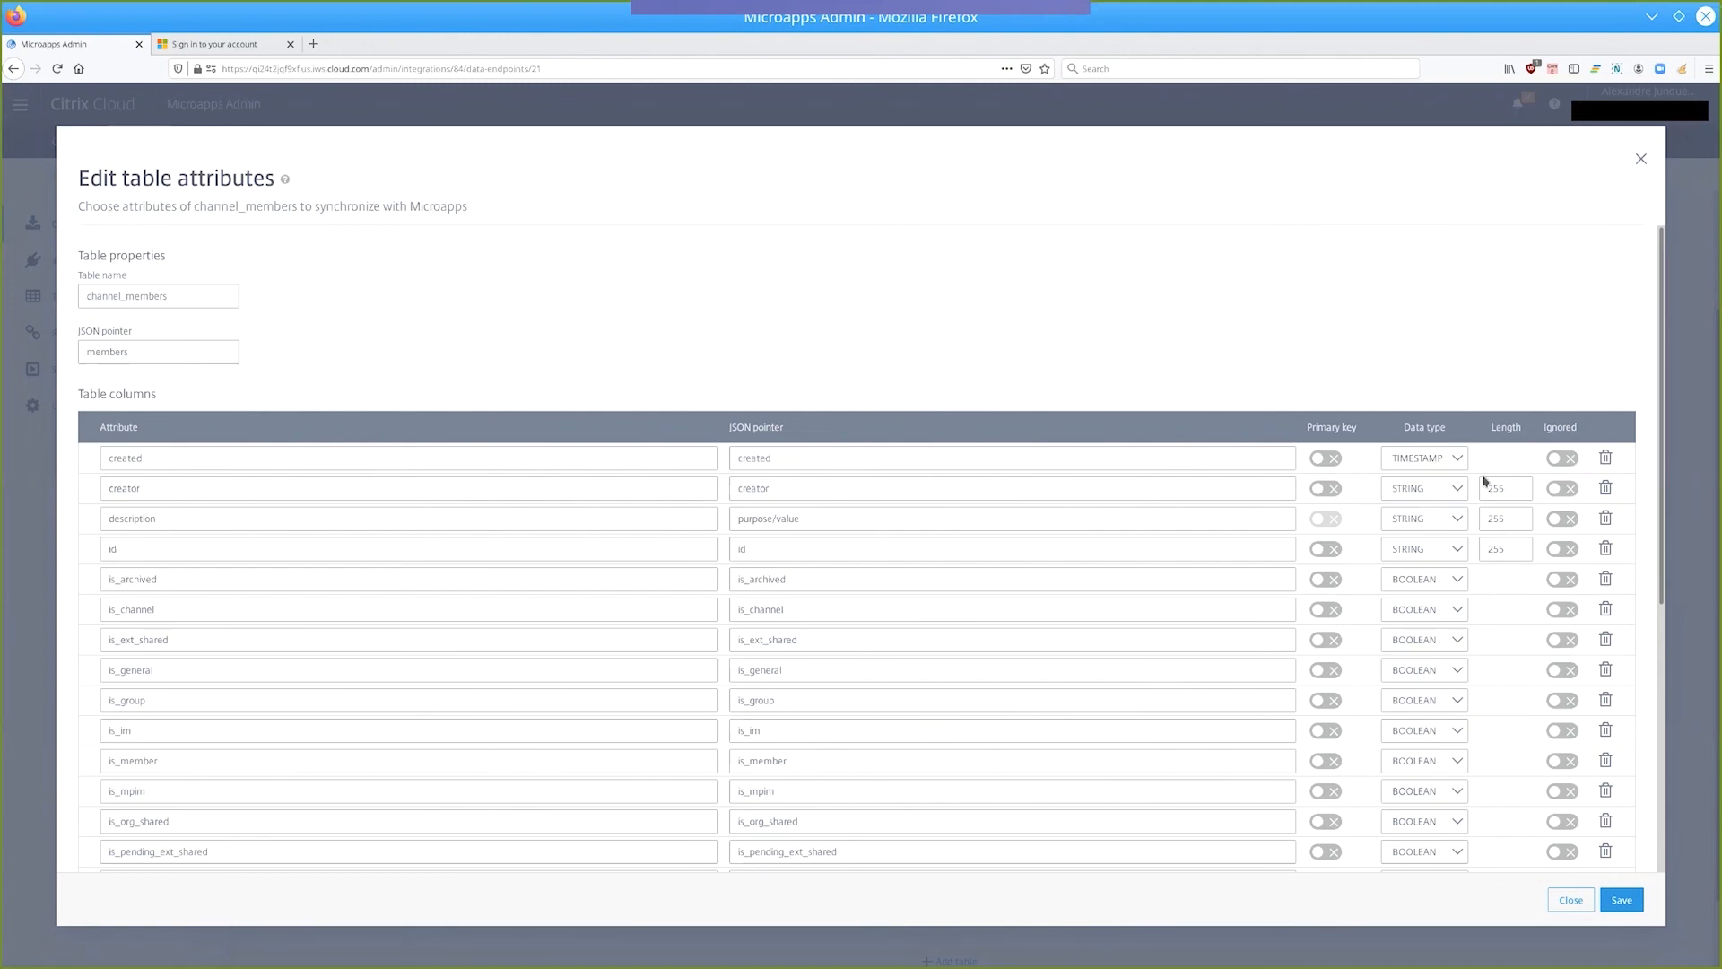
click(1562, 459)
click(1563, 488)
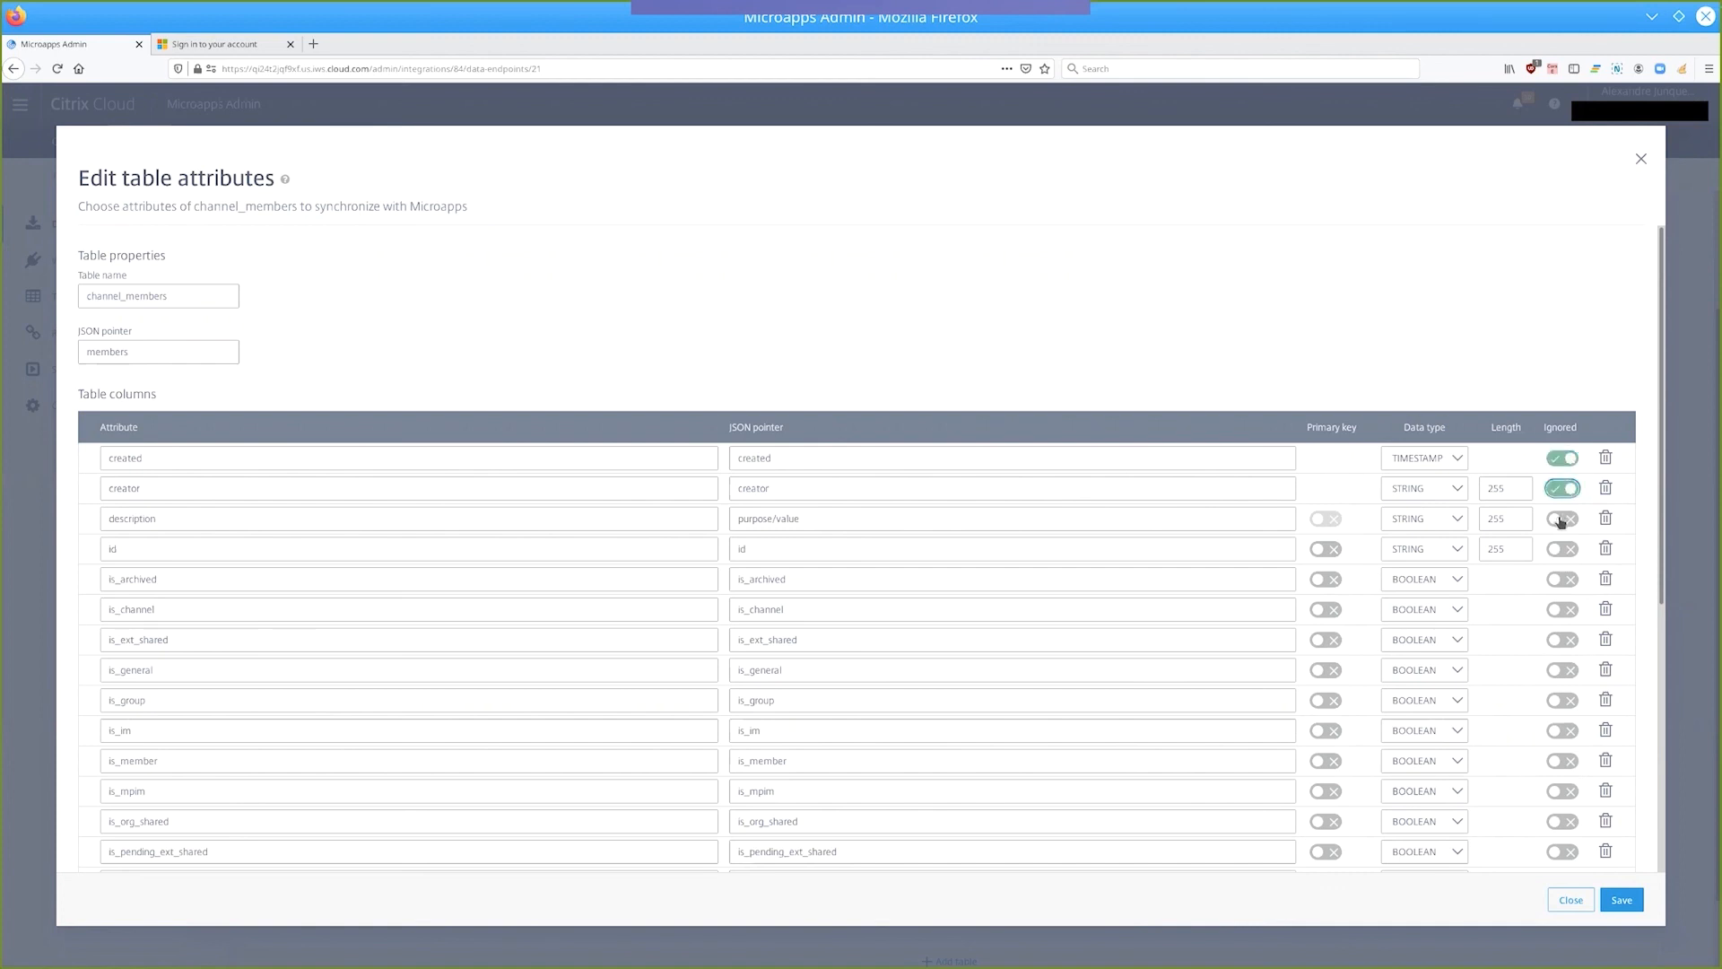
click(1561, 519)
click(1562, 579)
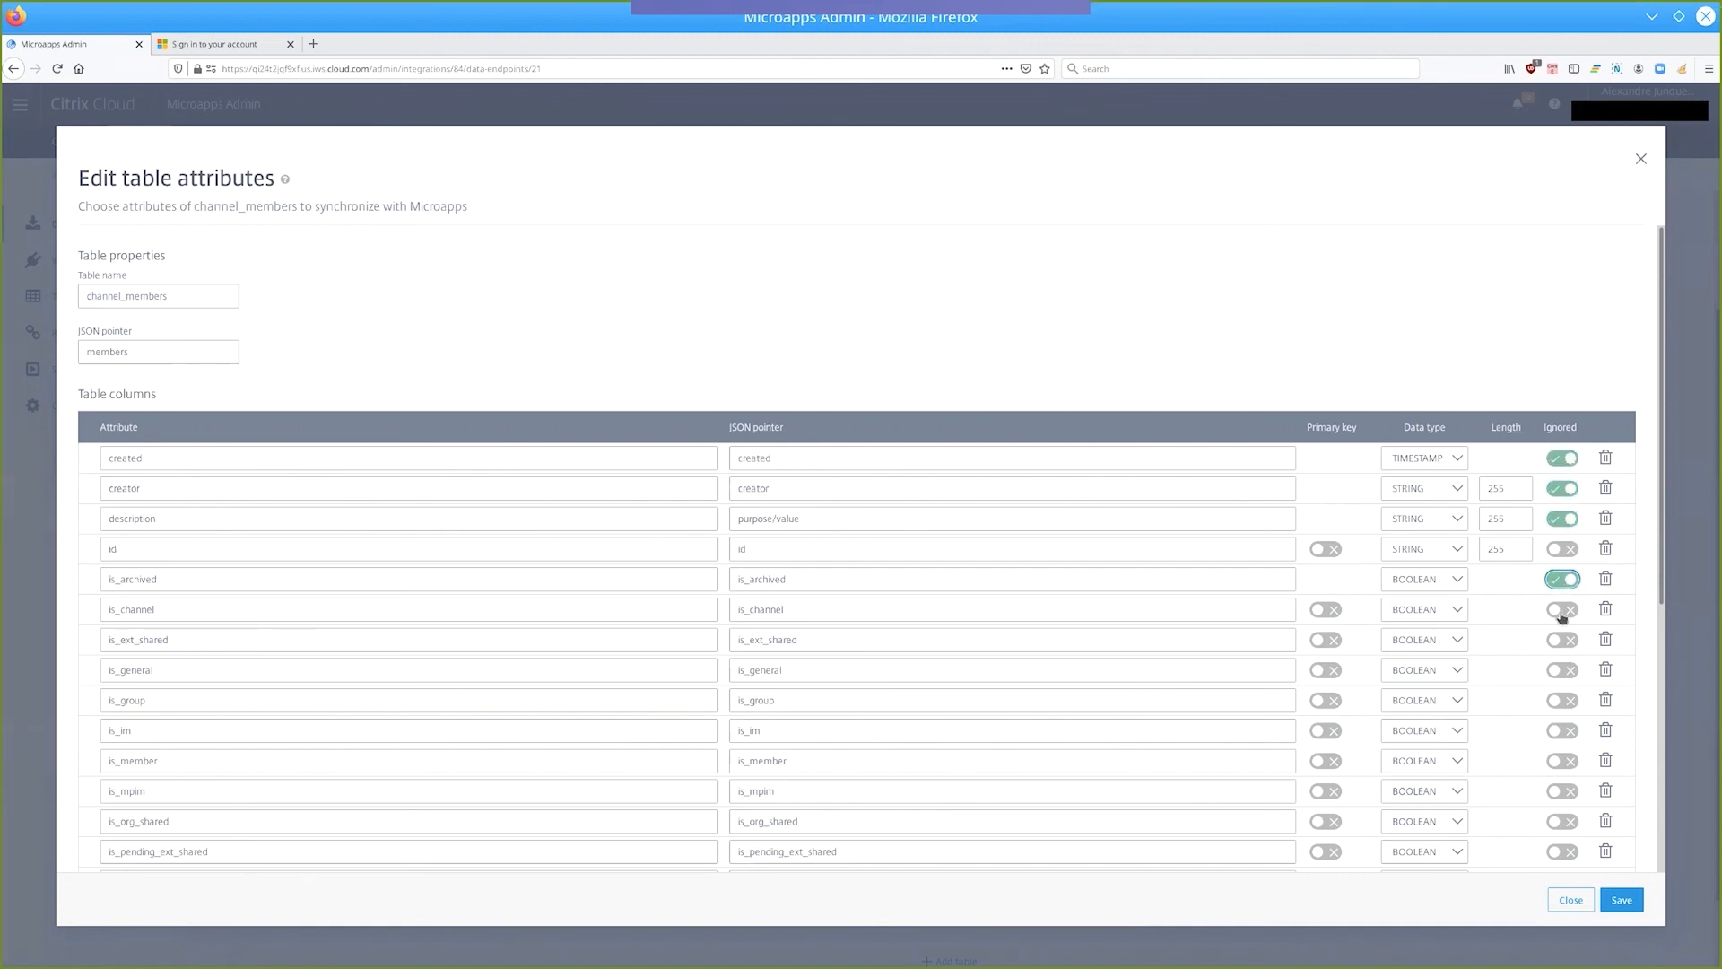
click(1561, 610)
click(1562, 639)
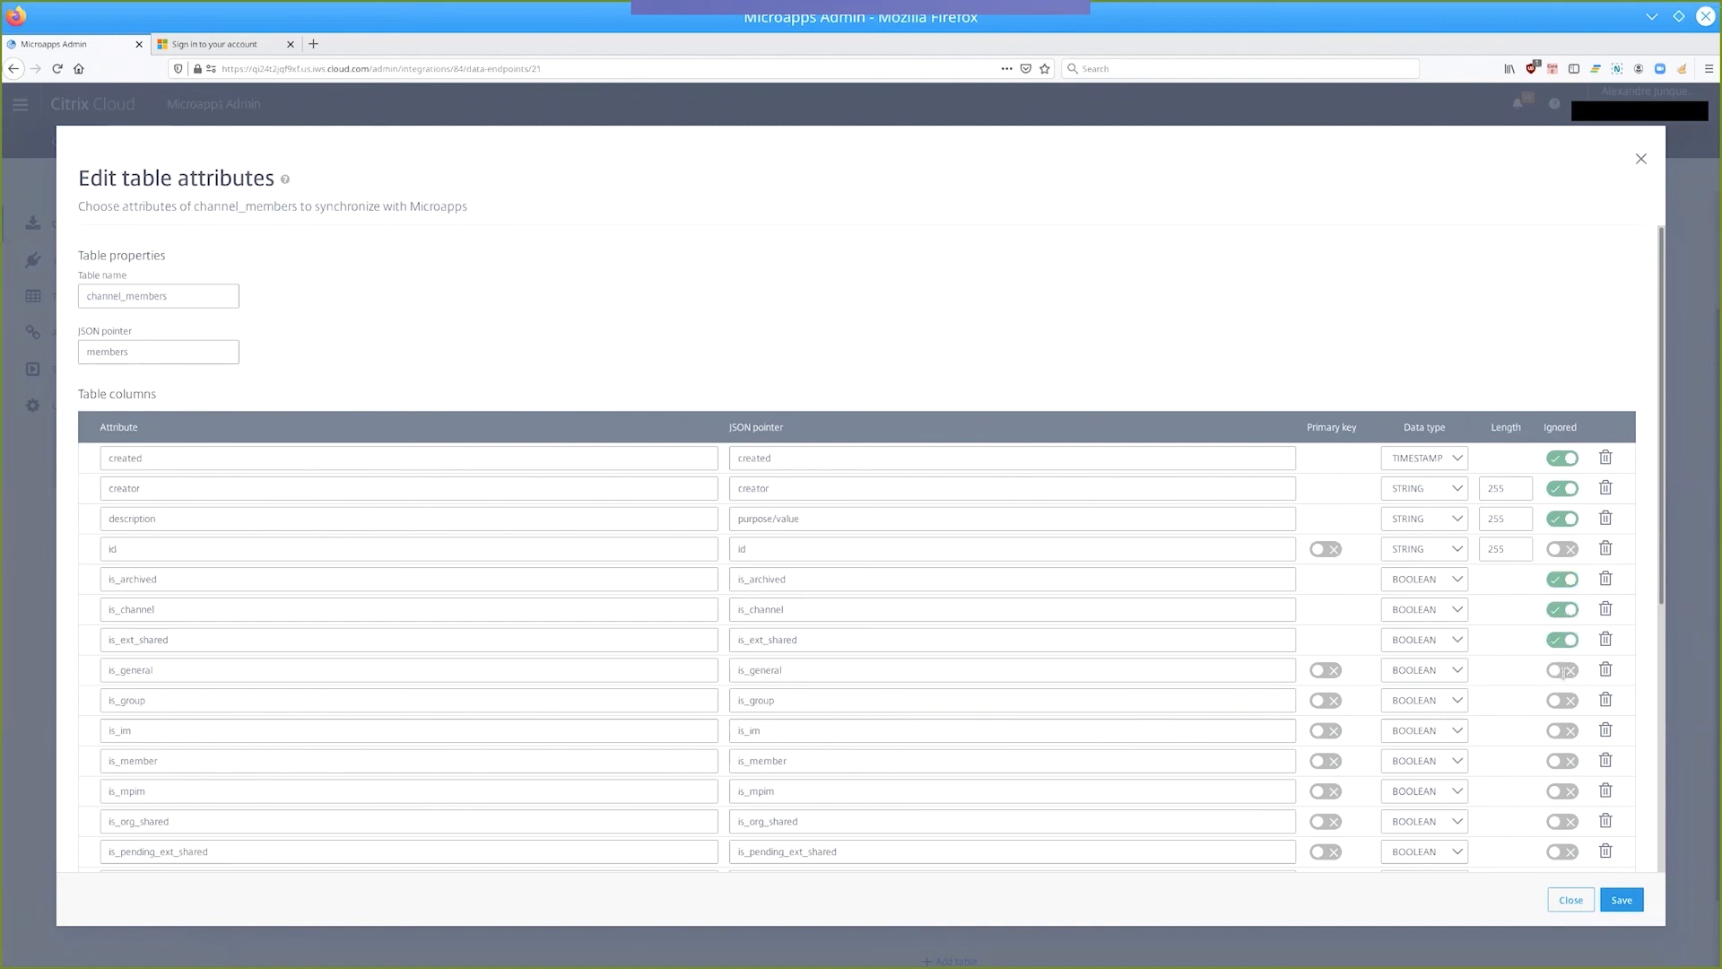
click(1562, 670)
Ignore every channel_members column from is_group through name_normalized.
scroll(1561, 675, down, 2)
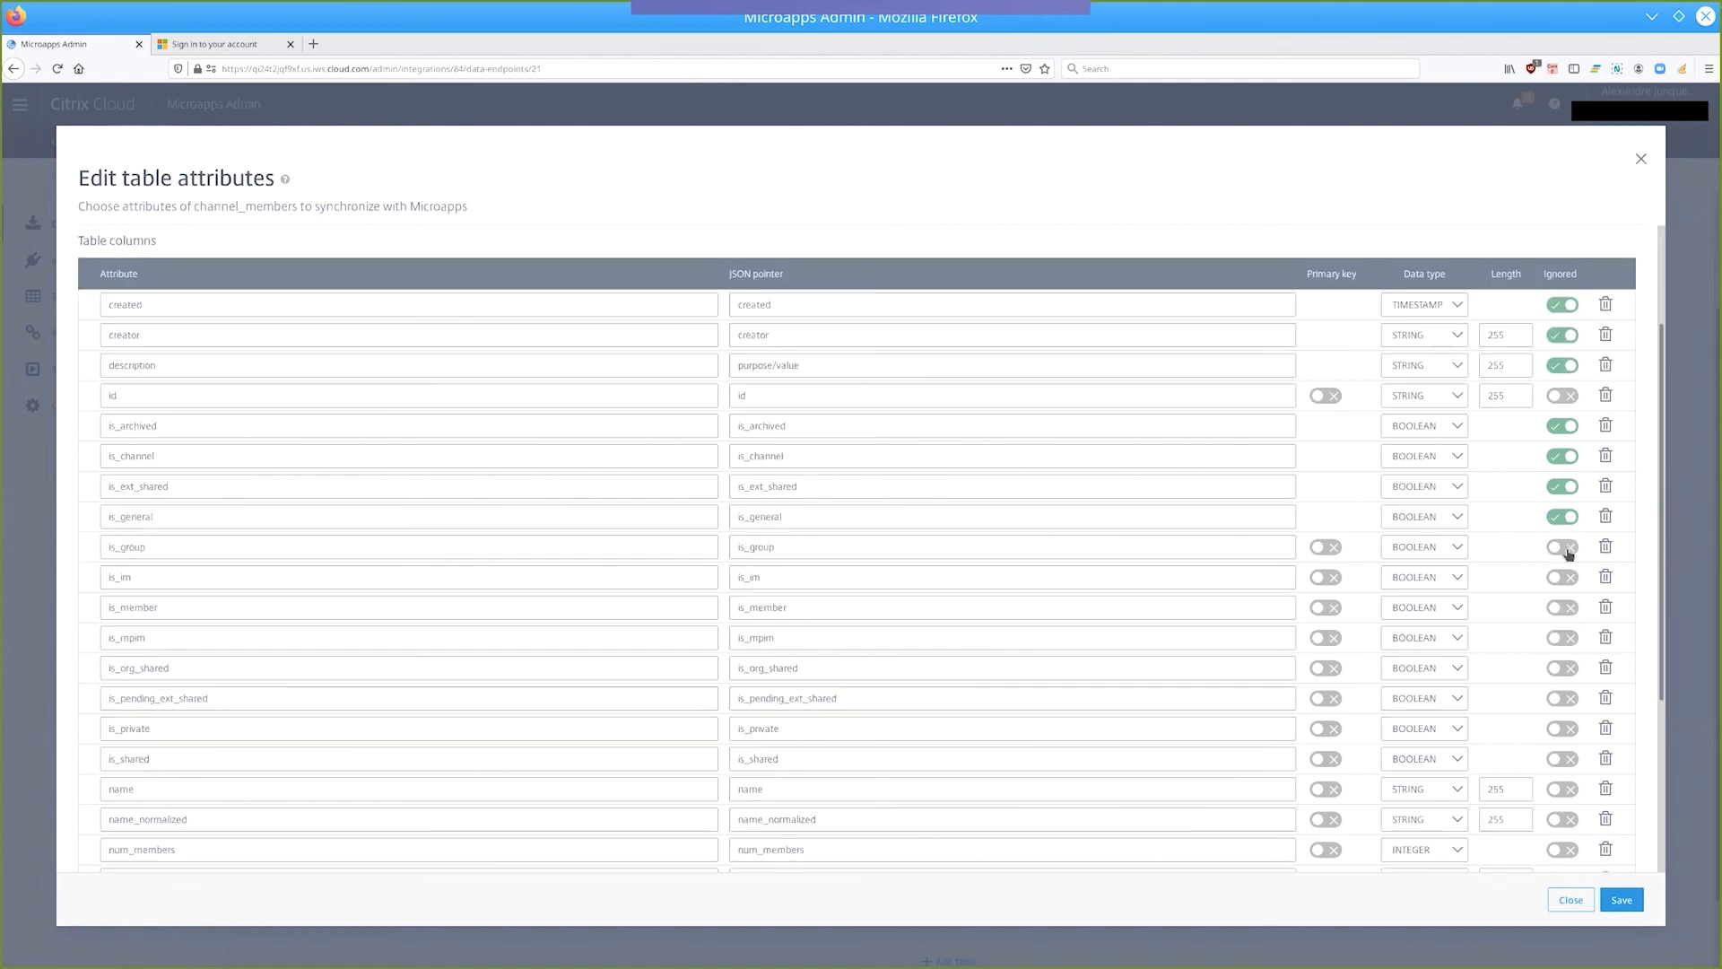
click(1566, 549)
click(1563, 578)
click(1560, 611)
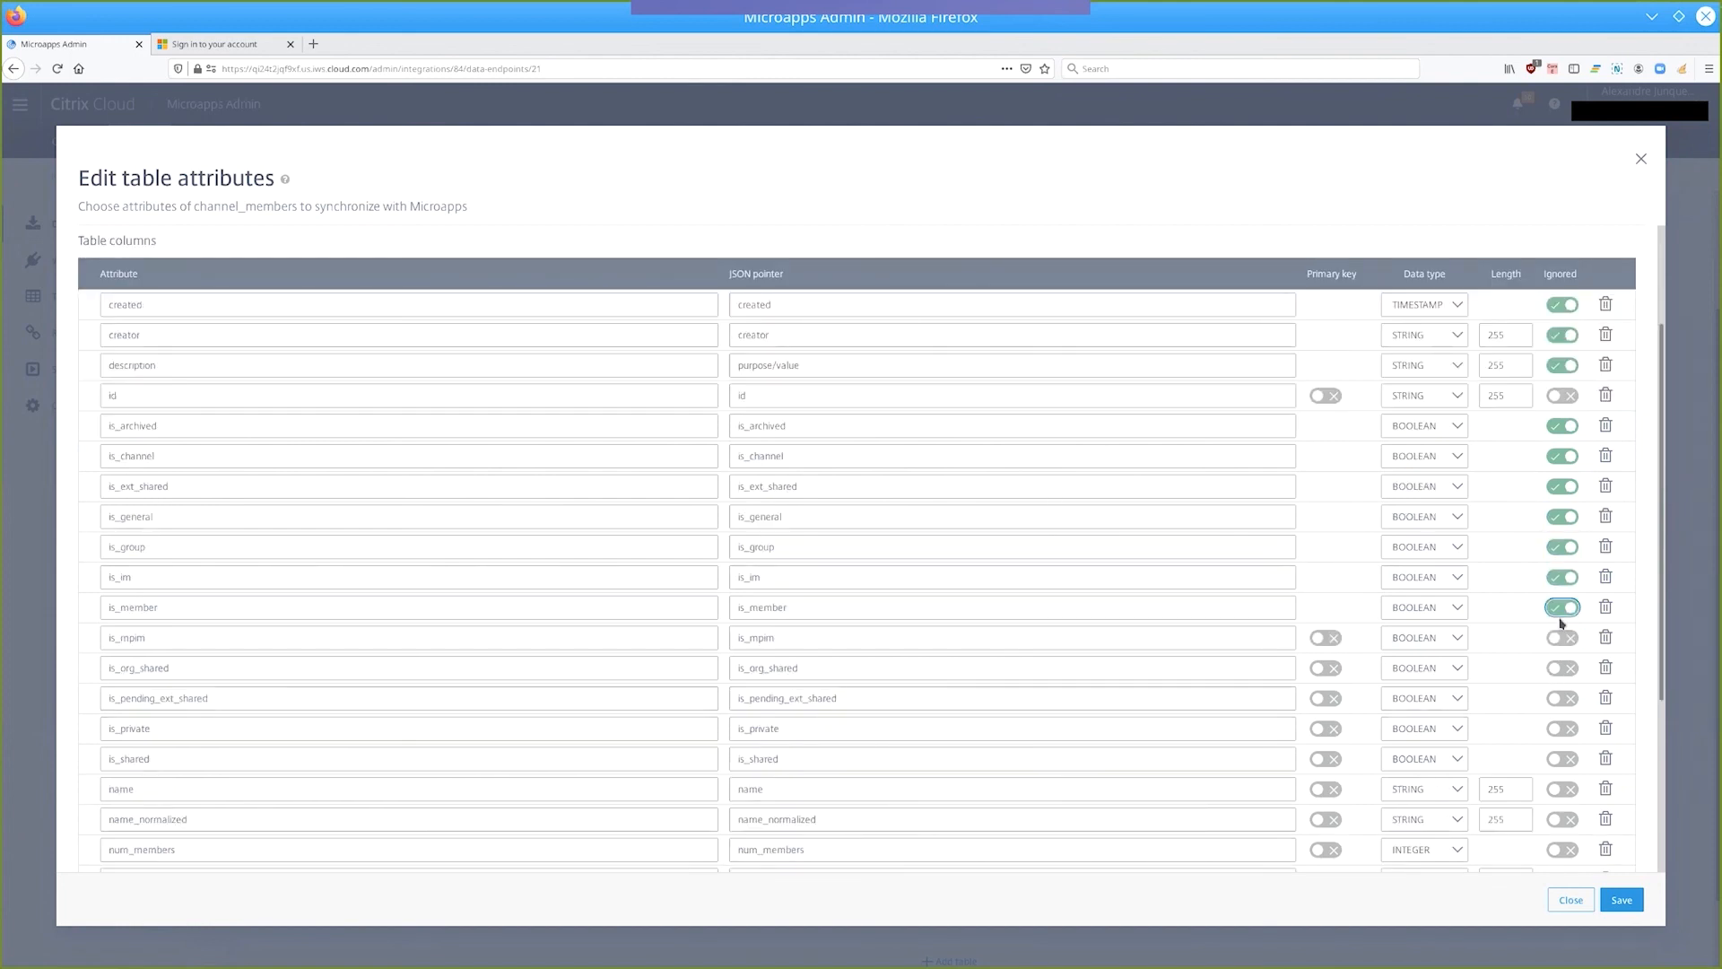
click(1563, 669)
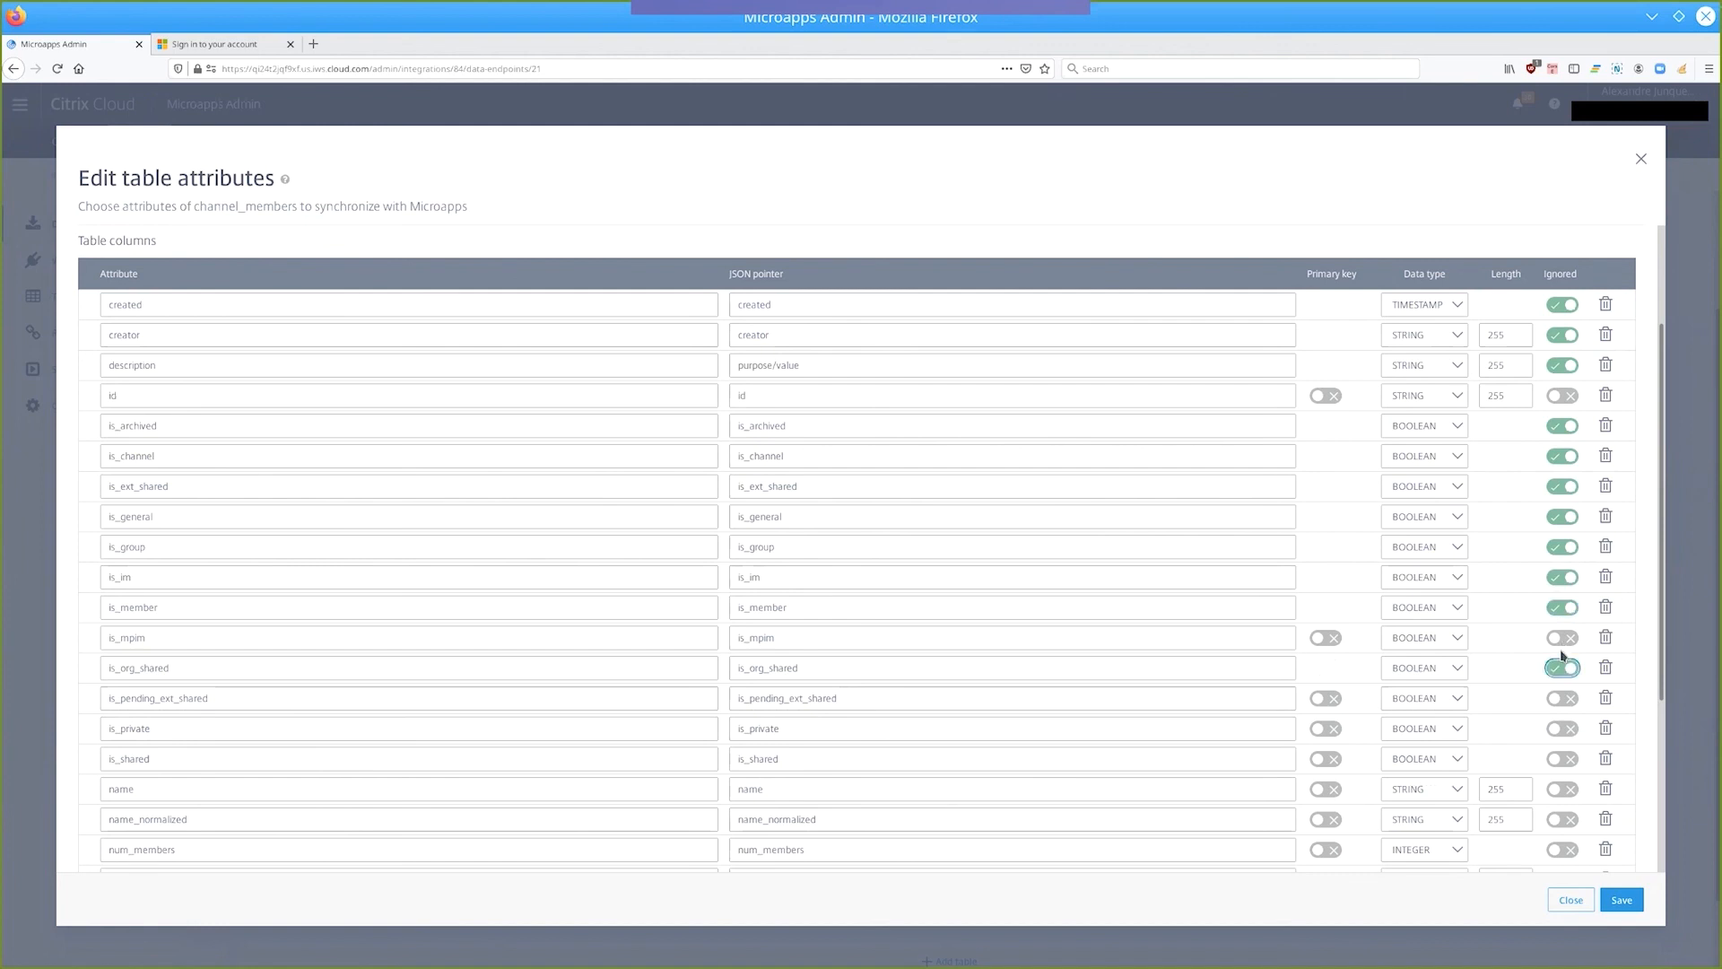
click(1562, 638)
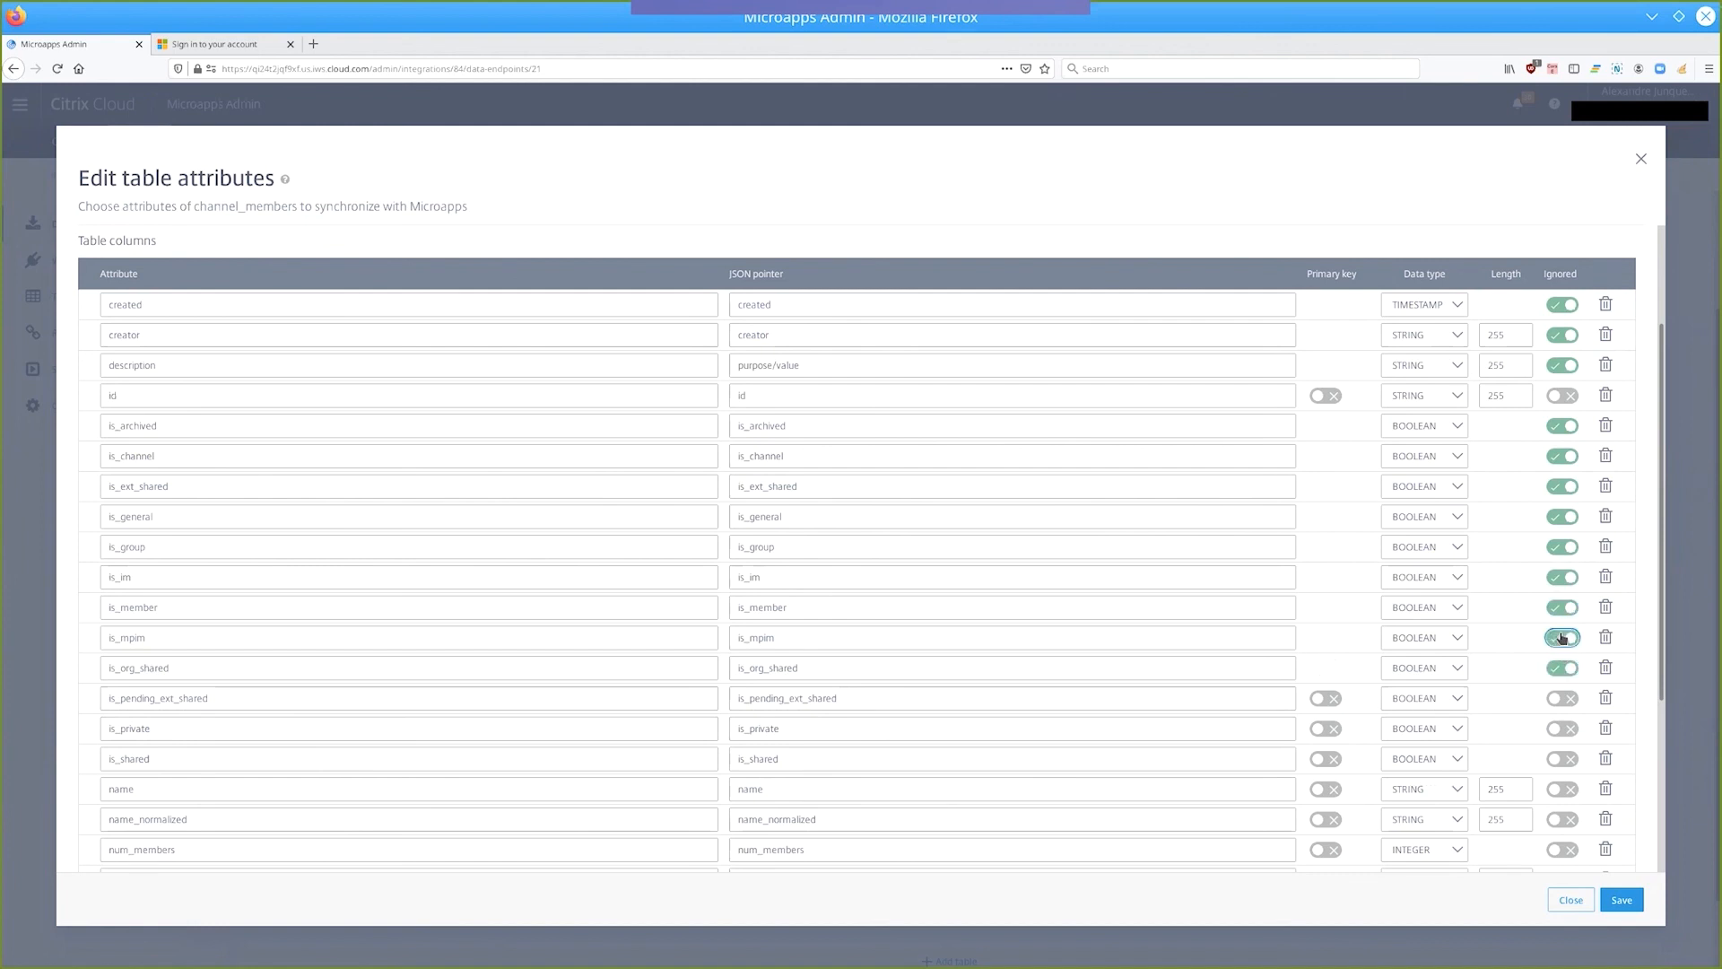
click(1561, 728)
click(1562, 698)
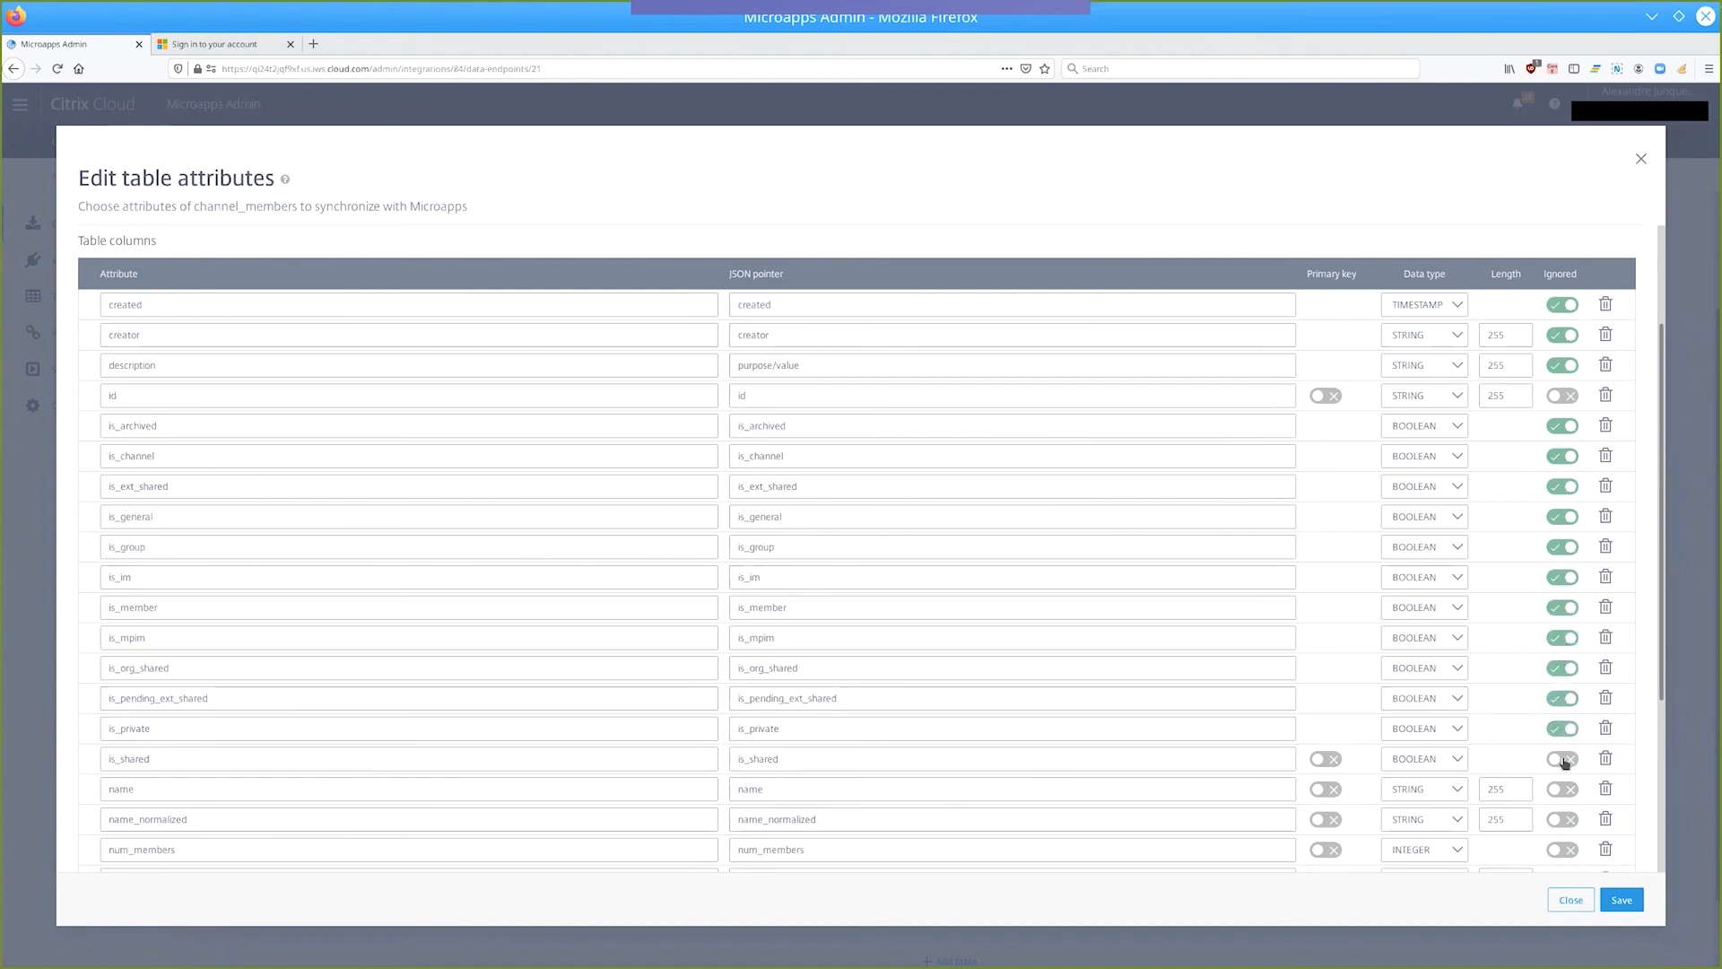
click(1563, 759)
click(1563, 790)
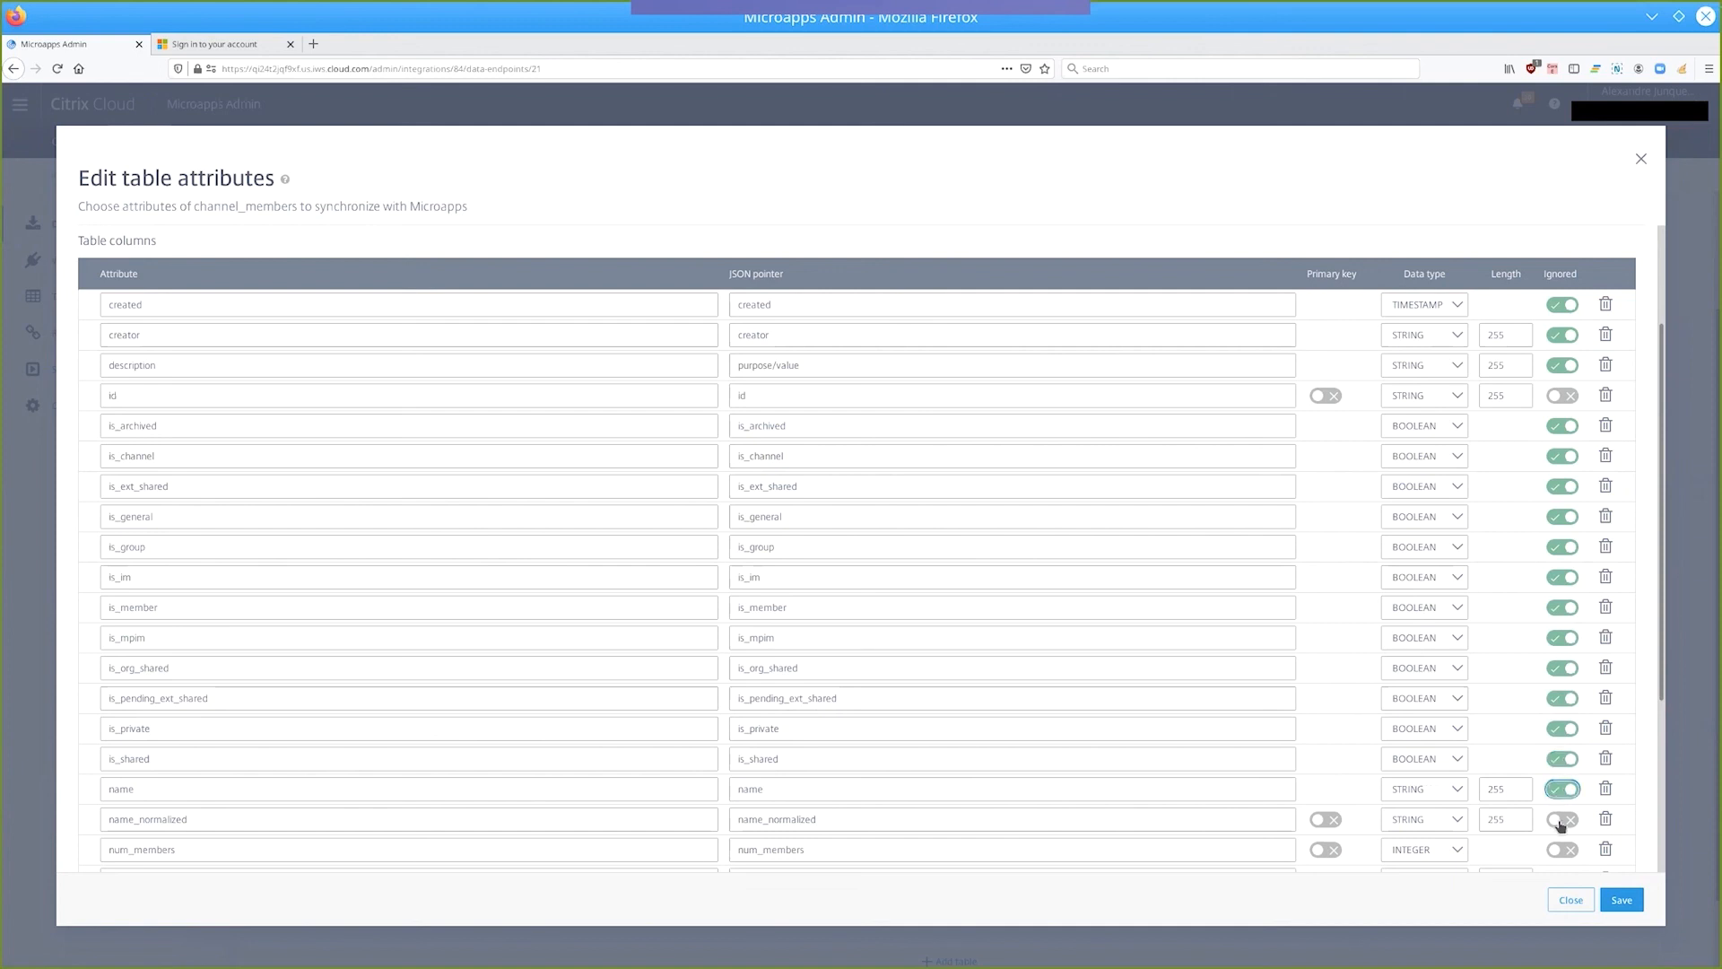
click(1562, 819)
Ignore every channel_members column from num_members through unlinked, leaving out only the value column.
scroll(1562, 827, down, 5)
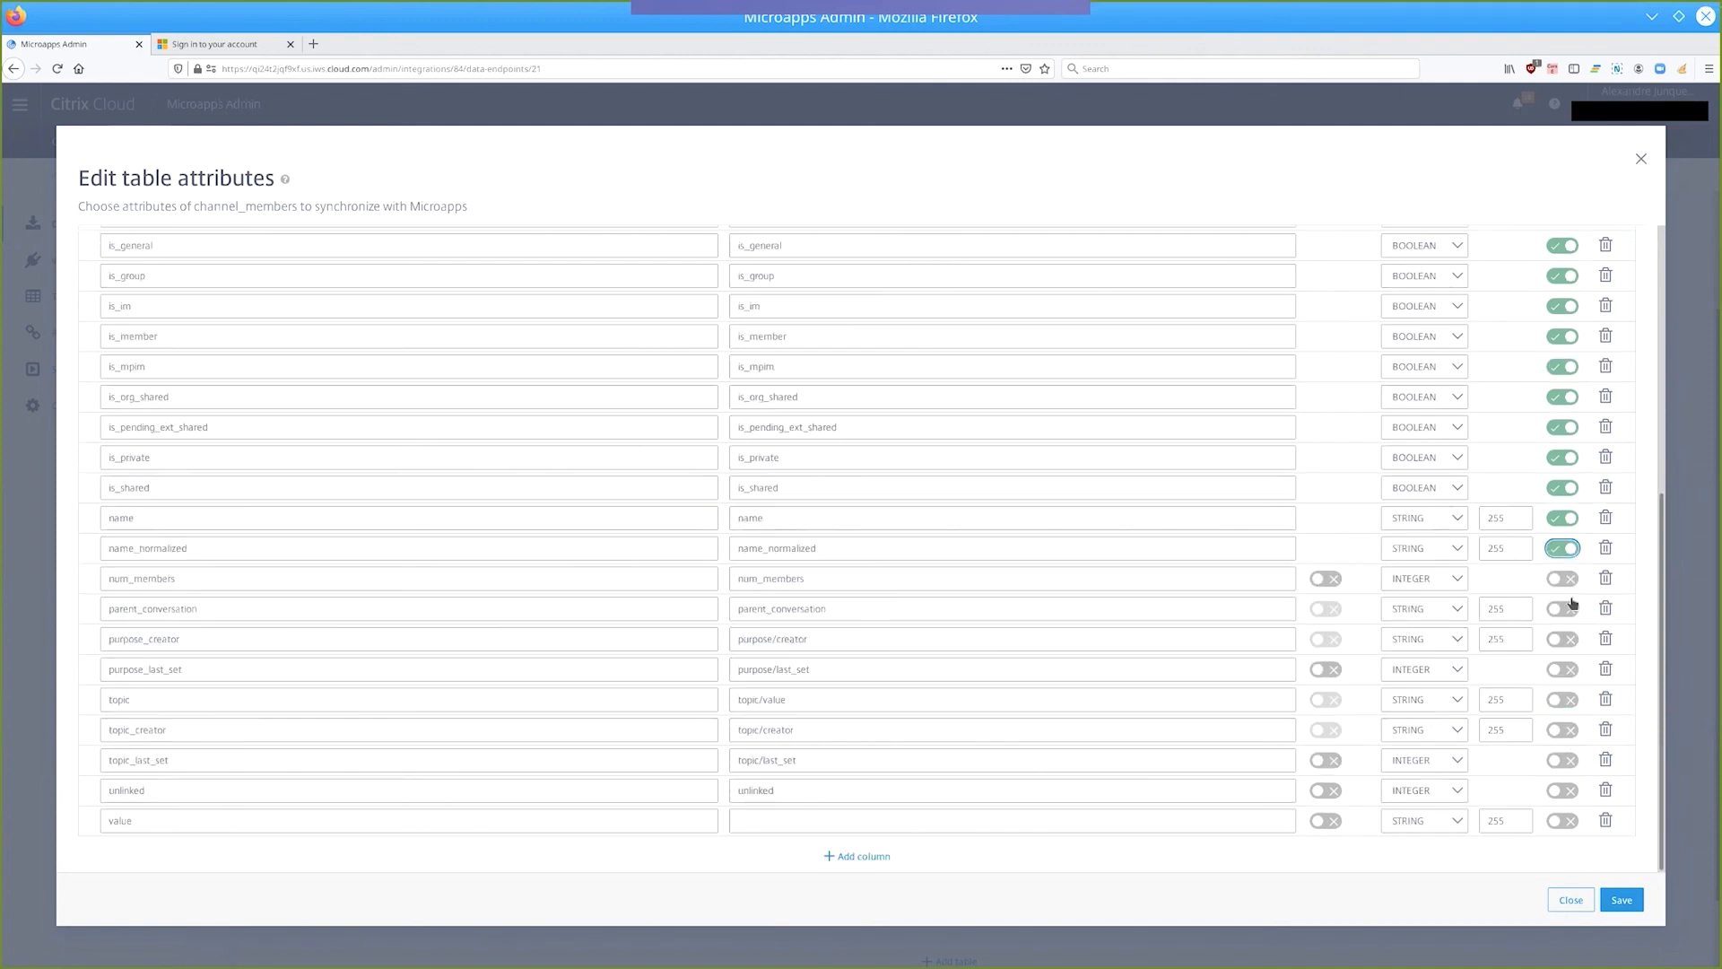
click(1561, 580)
click(1563, 609)
click(1564, 640)
click(1563, 670)
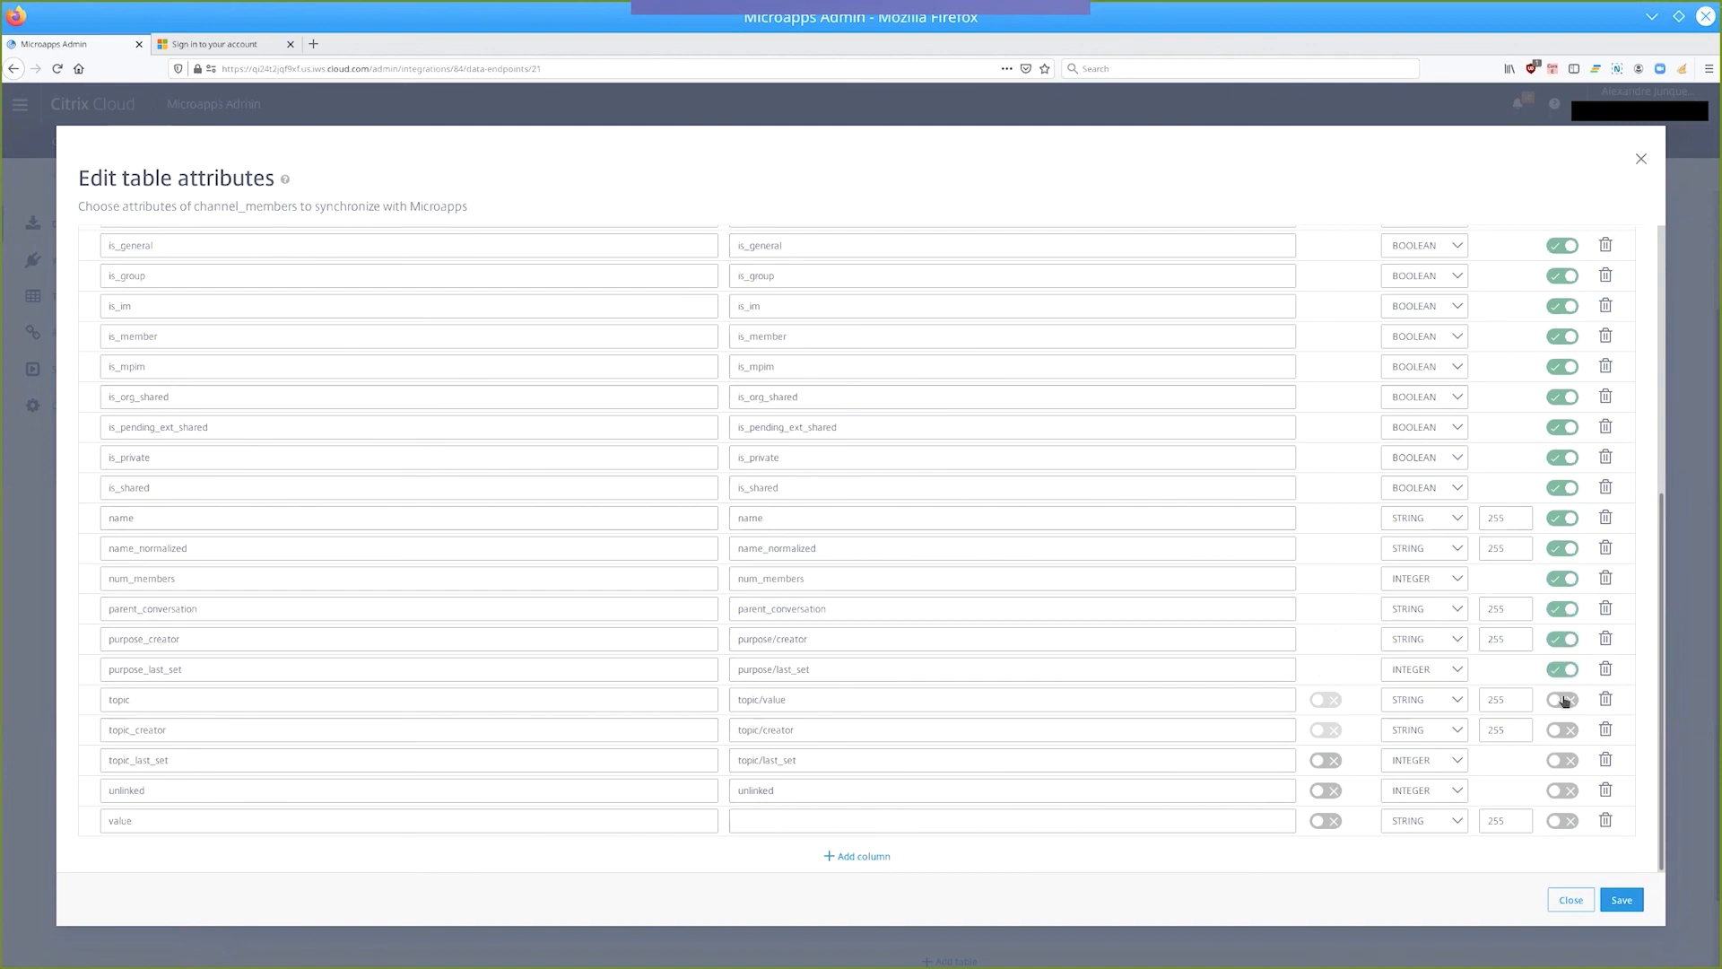
click(1563, 700)
click(1562, 729)
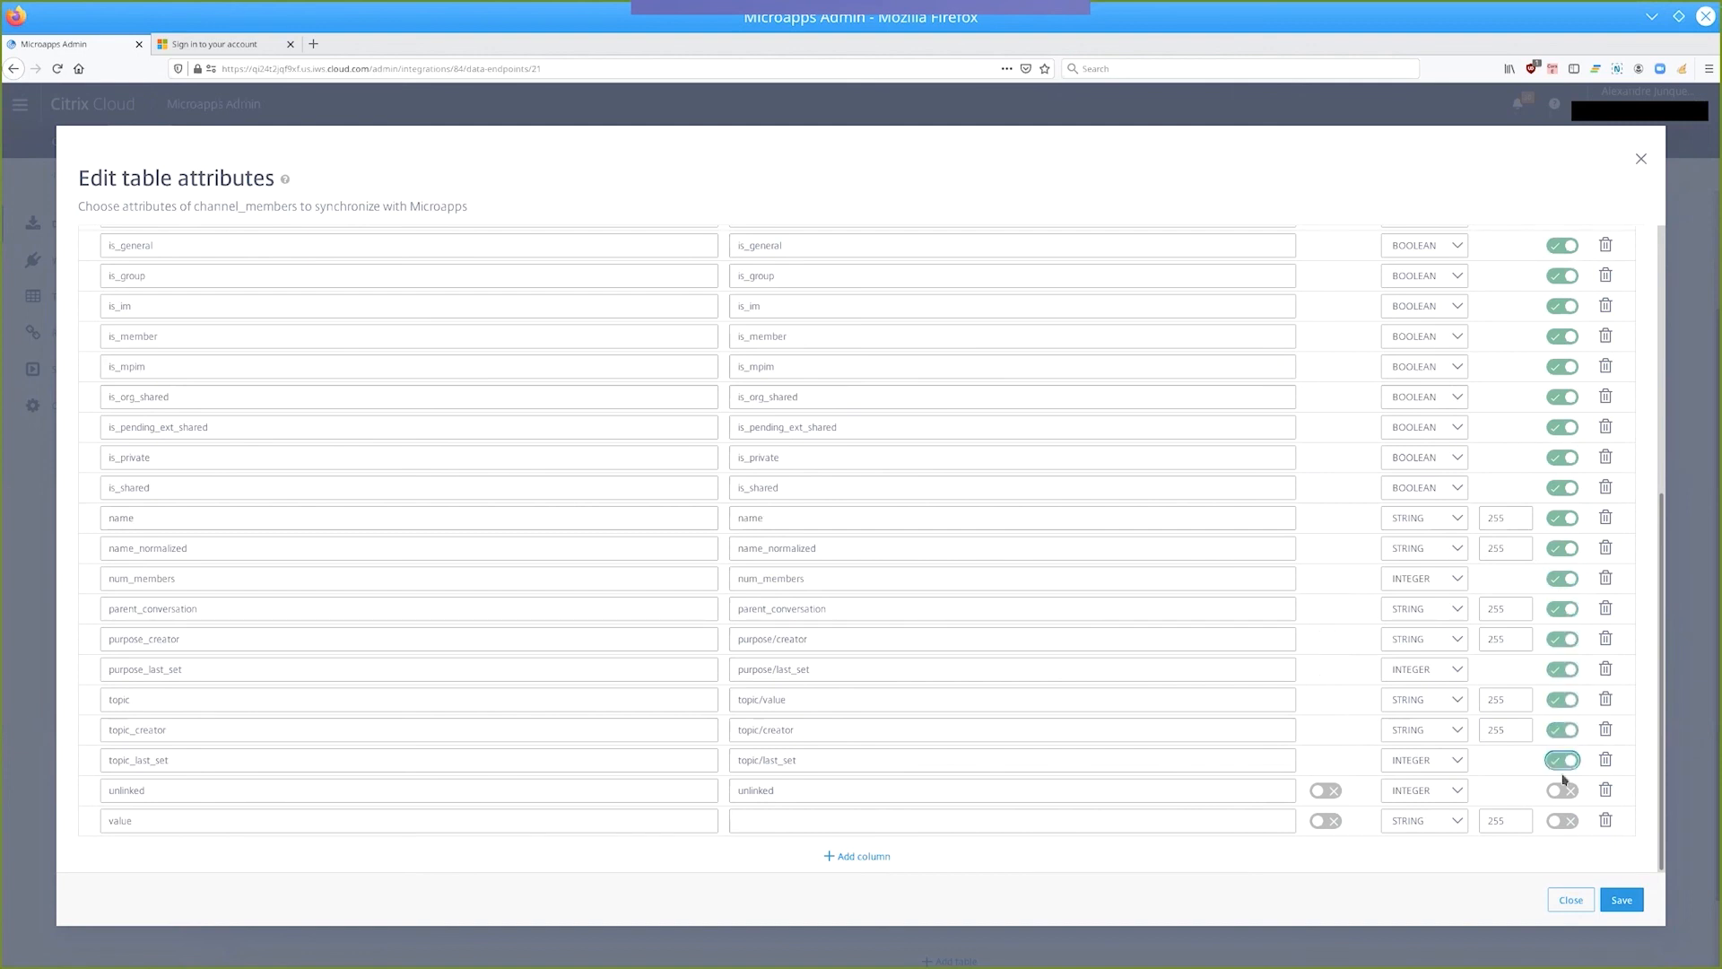
click(1563, 760)
click(1561, 791)
Make the id and value columns the primary keys of channel_members and save the table attributes.
scroll(93, 819, up, 5)
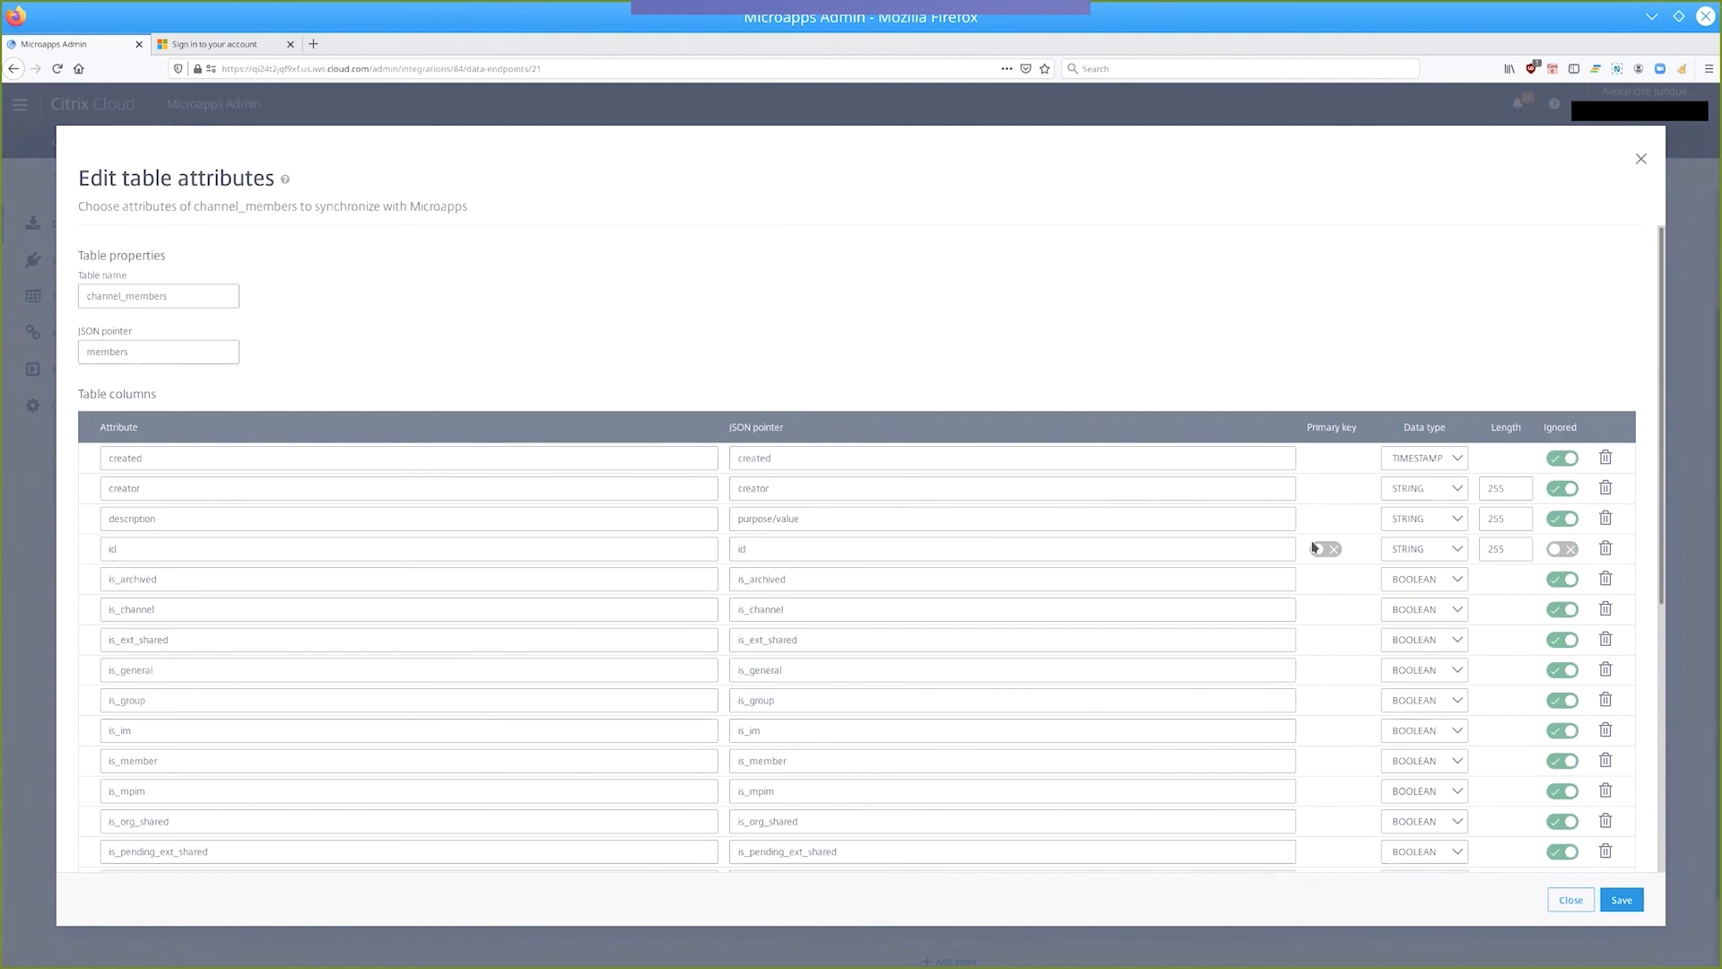
click(1326, 549)
scroll(1341, 561, down, 5)
click(1326, 820)
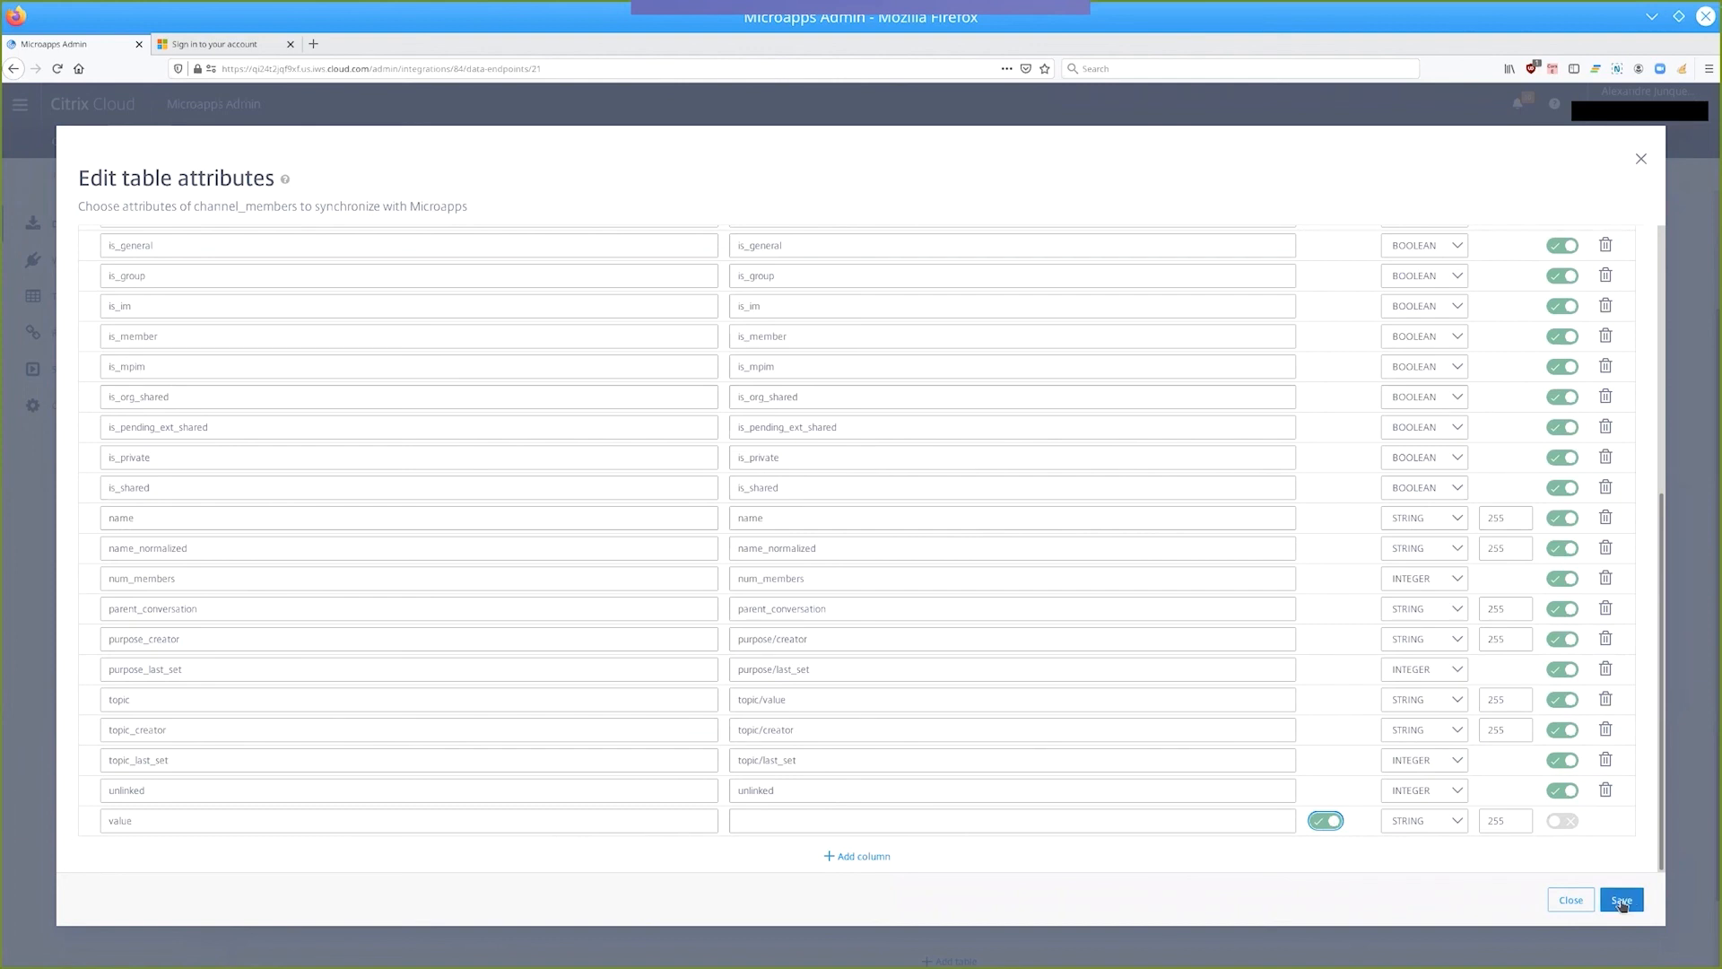
click(1622, 901)
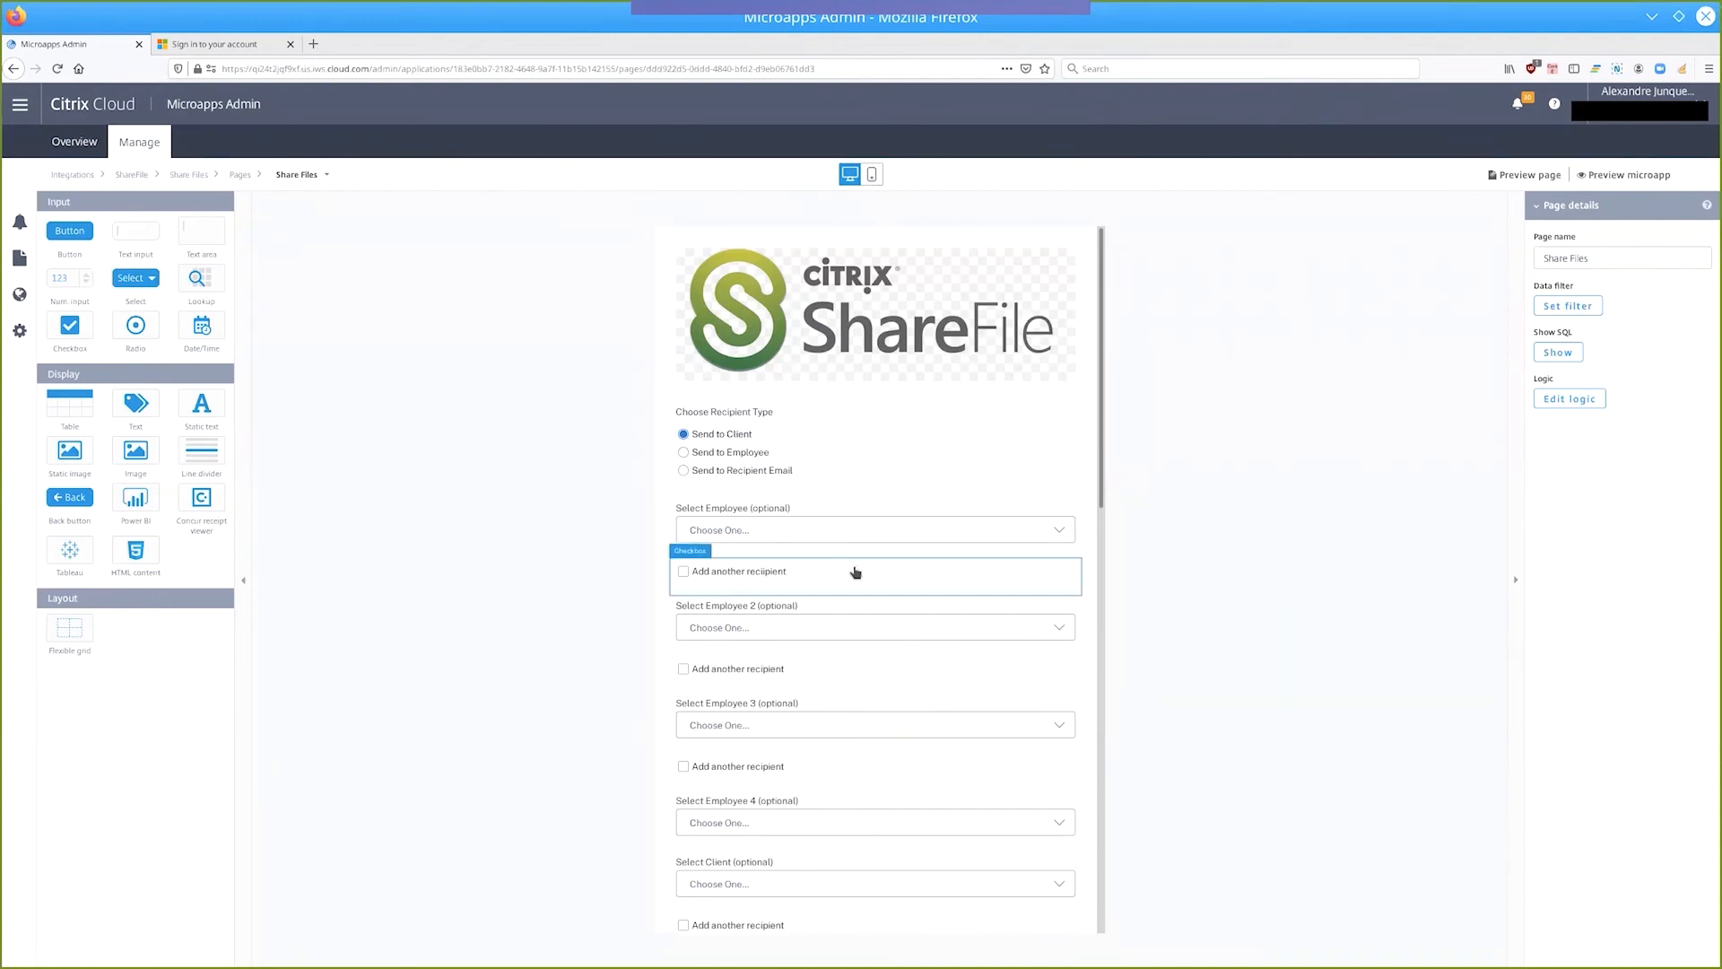
Review the recipient fields on ShareFile's Share Files page and open the page preview.
scroll(855, 572, down, 3)
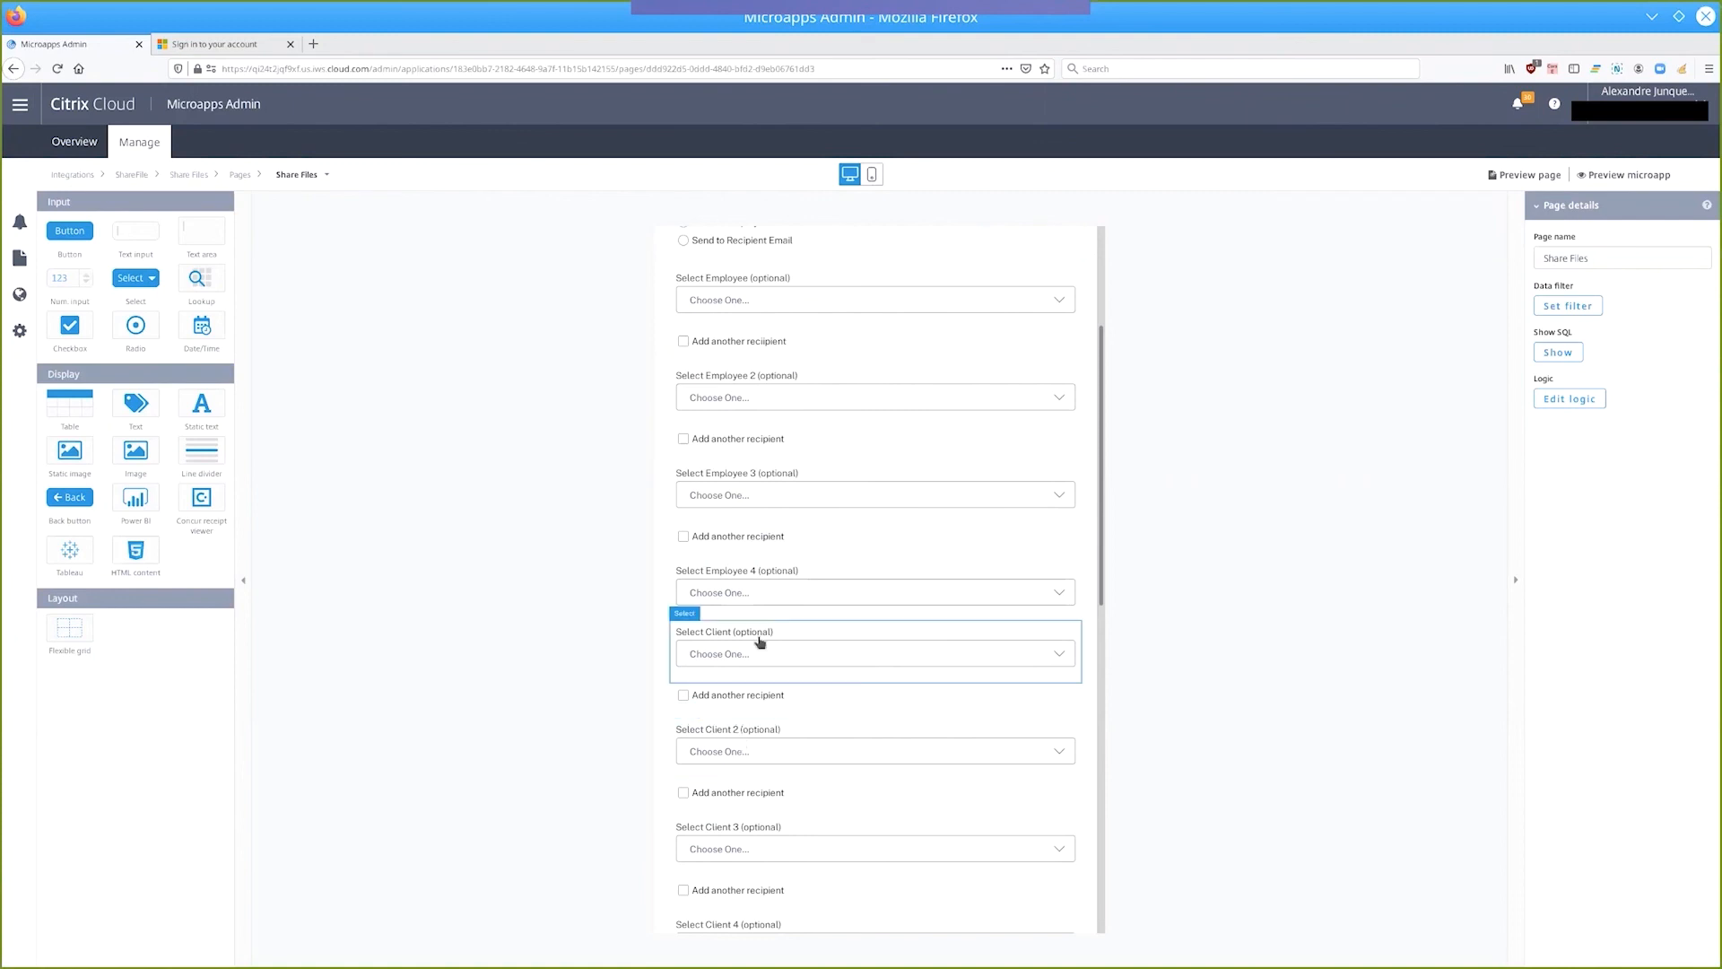
scroll(760, 641, up, 2)
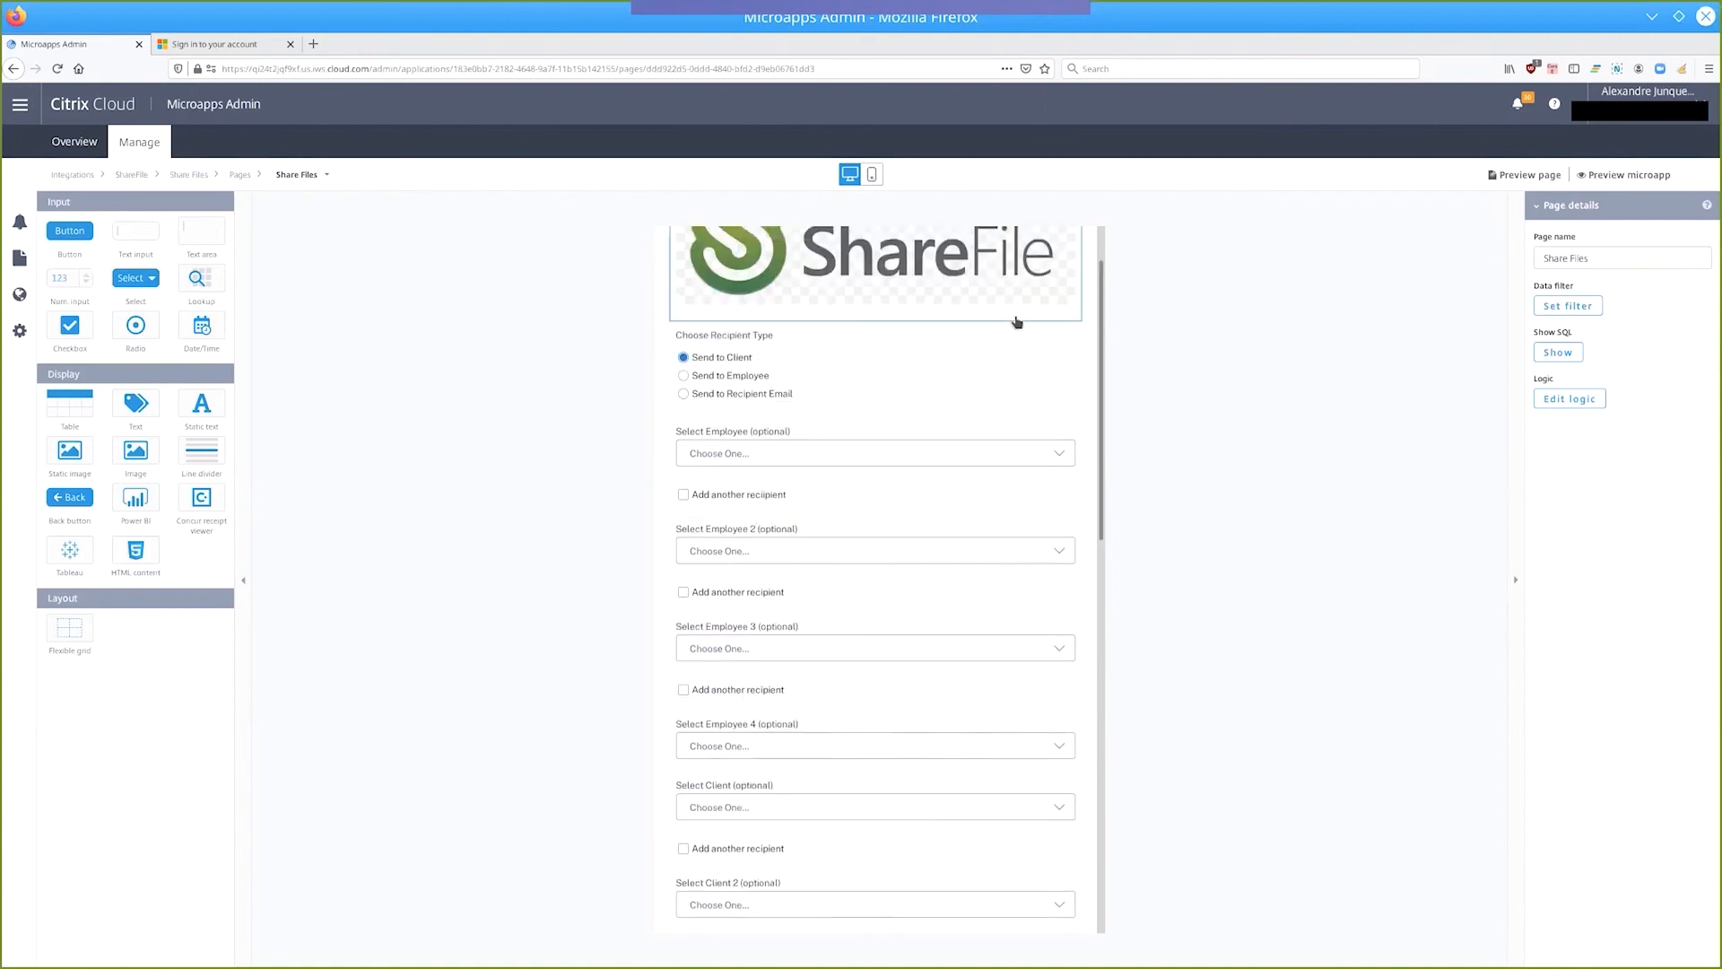
scroll(1016, 321, up, 1)
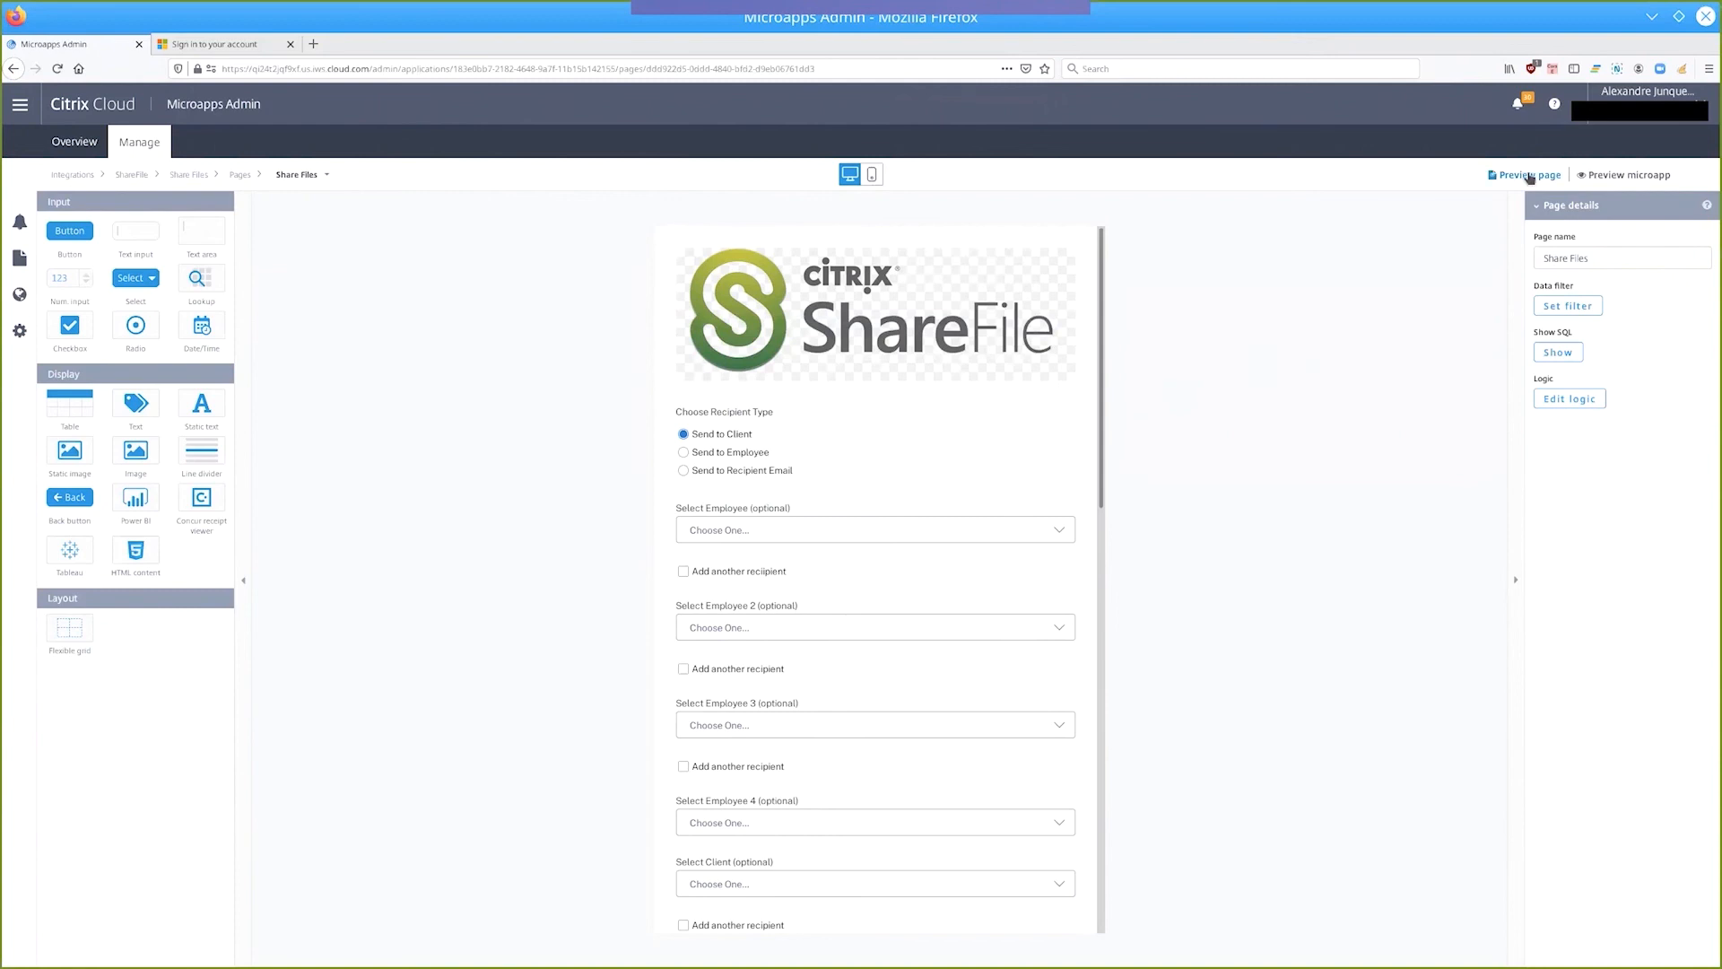
click(1530, 175)
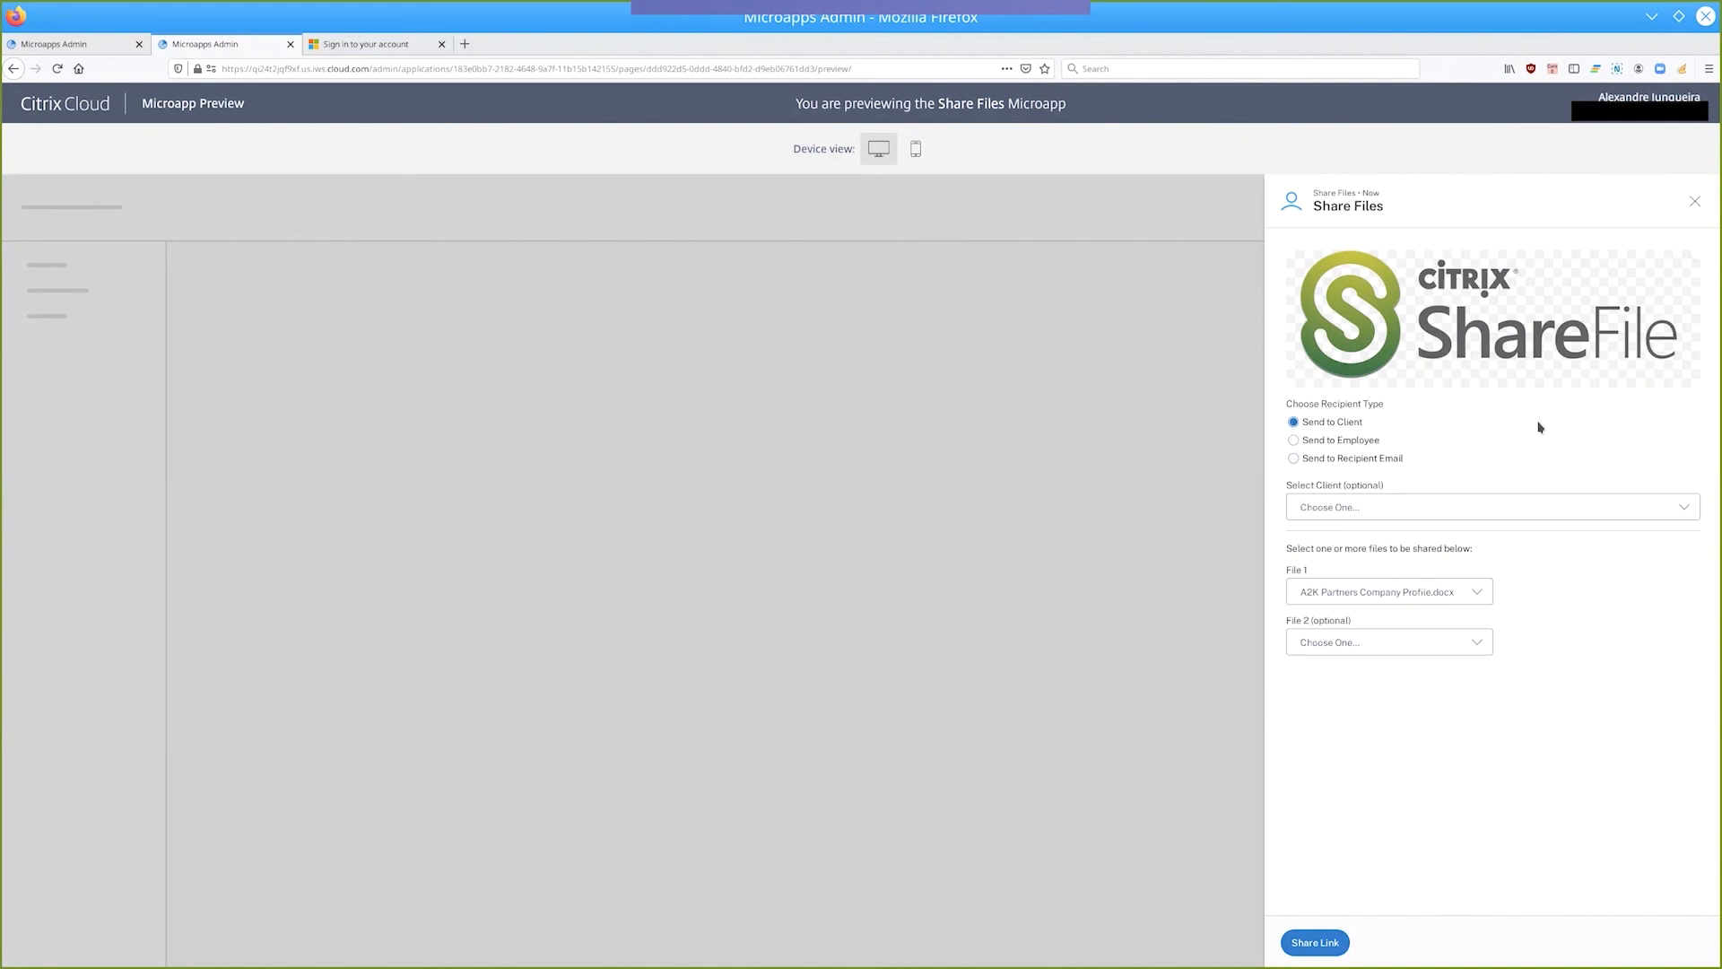
Test the Share Files preview by choosing client e-mails as recipients, adding another recipient up to Select Client 3.
click(1368, 511)
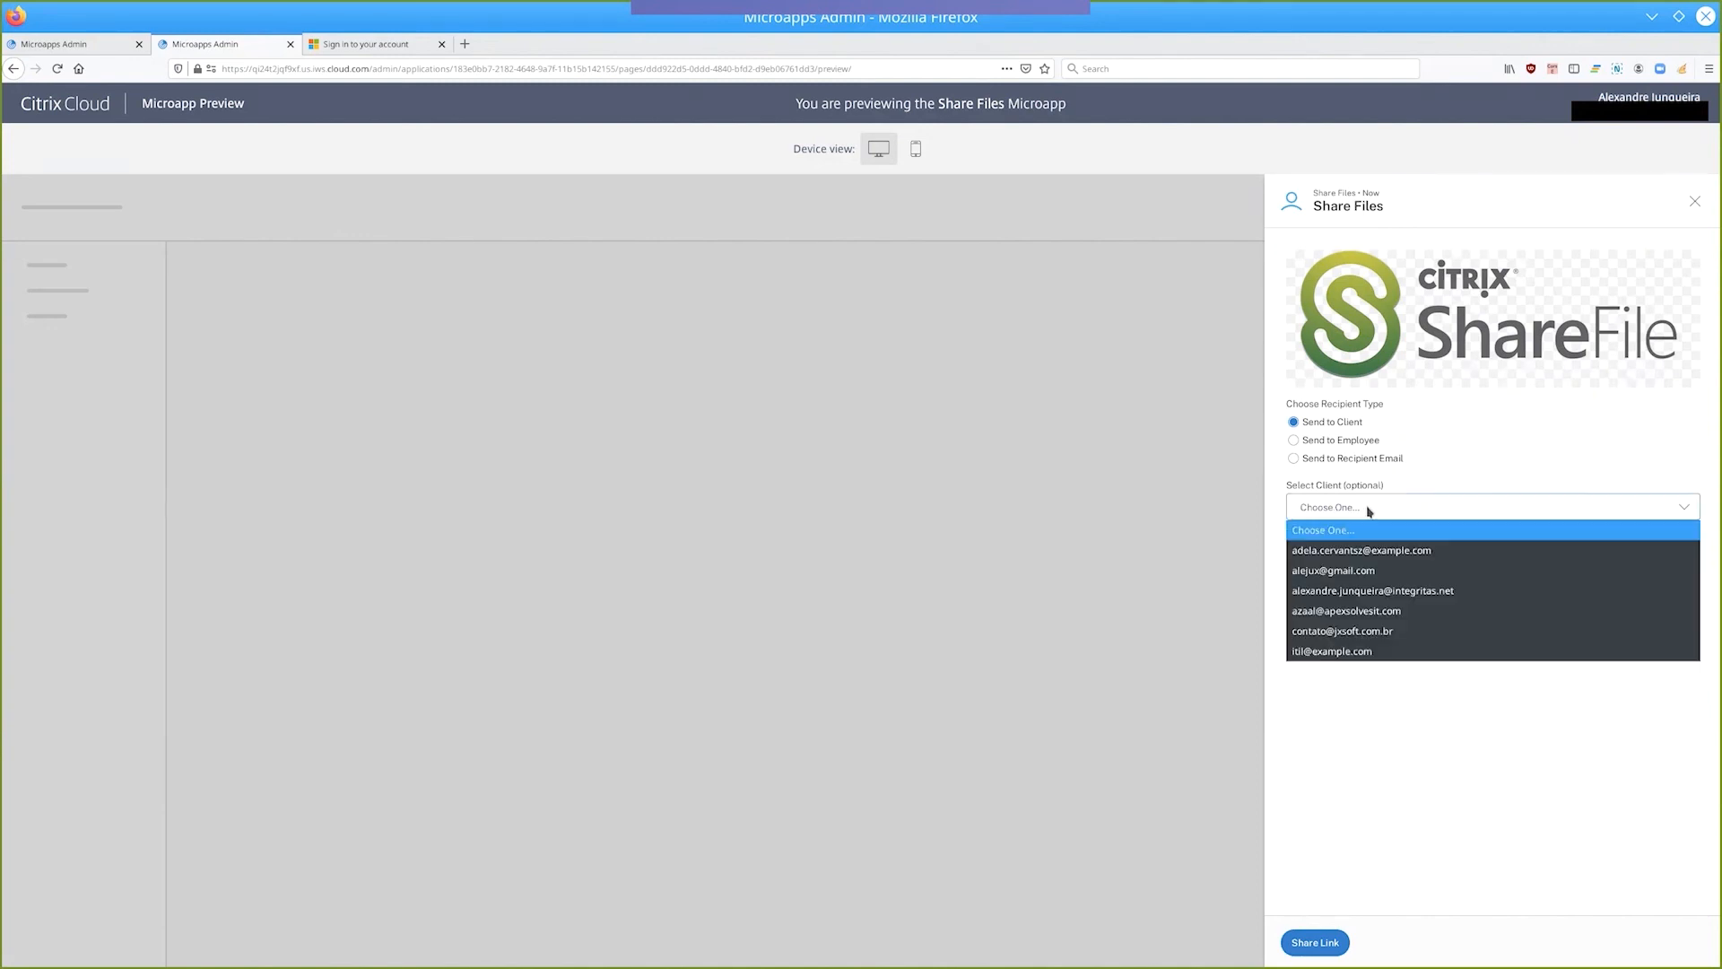
click(1328, 565)
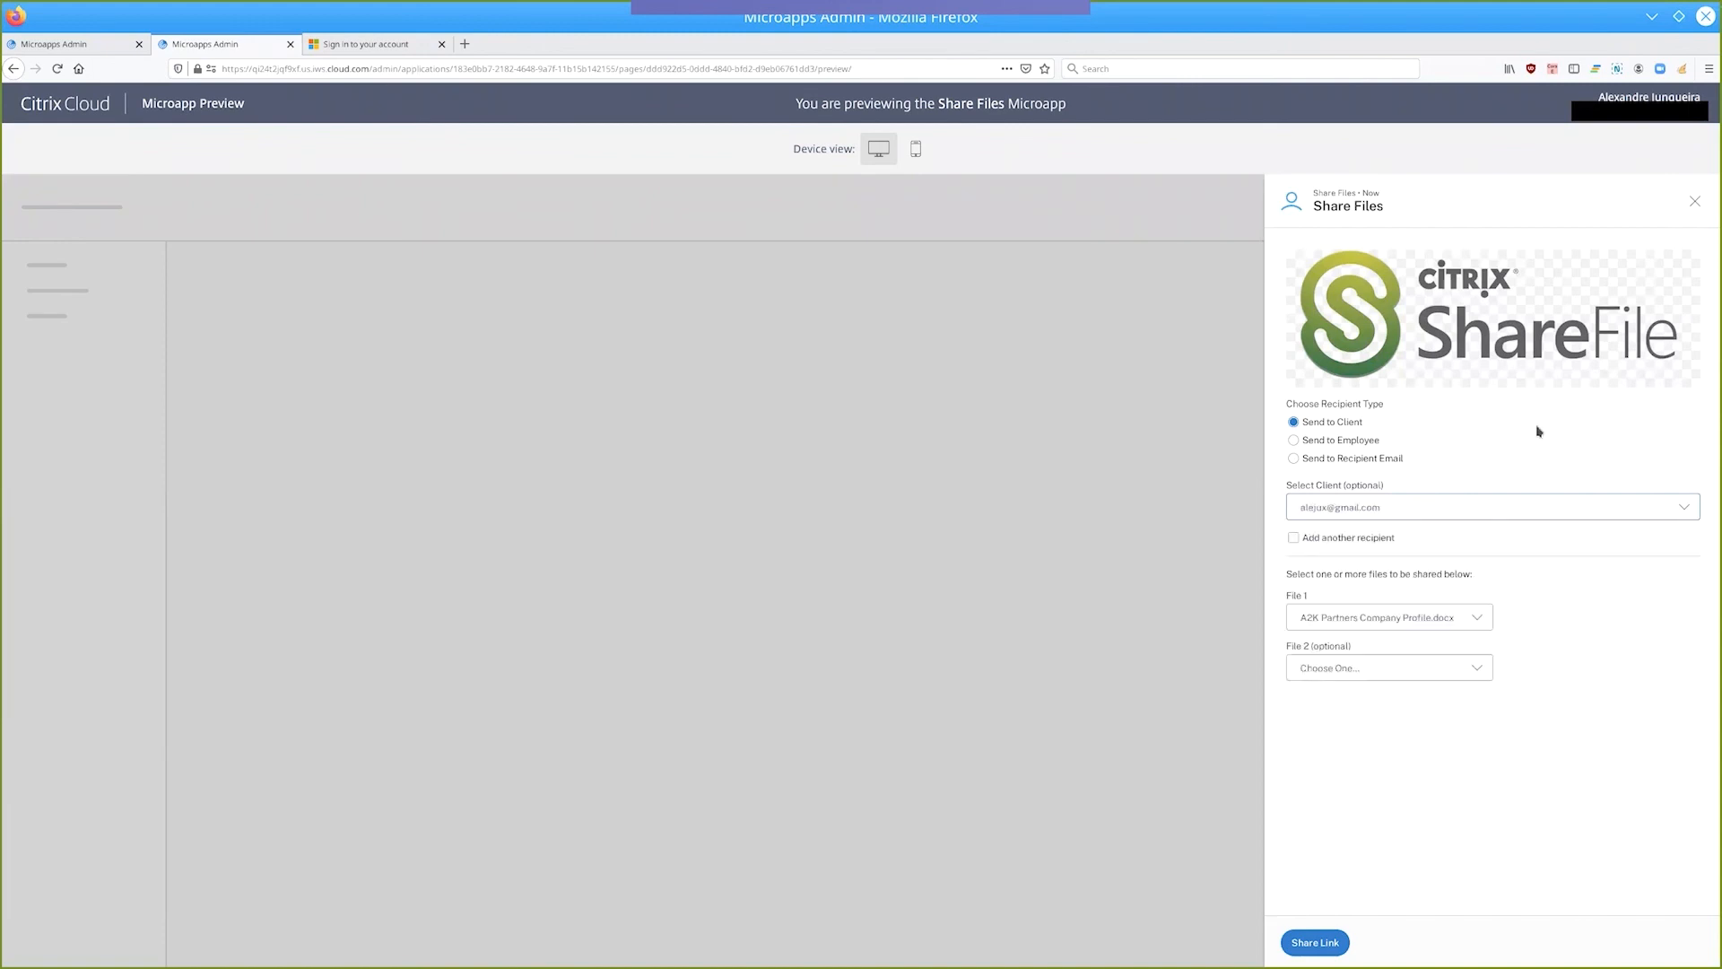
click(1295, 539)
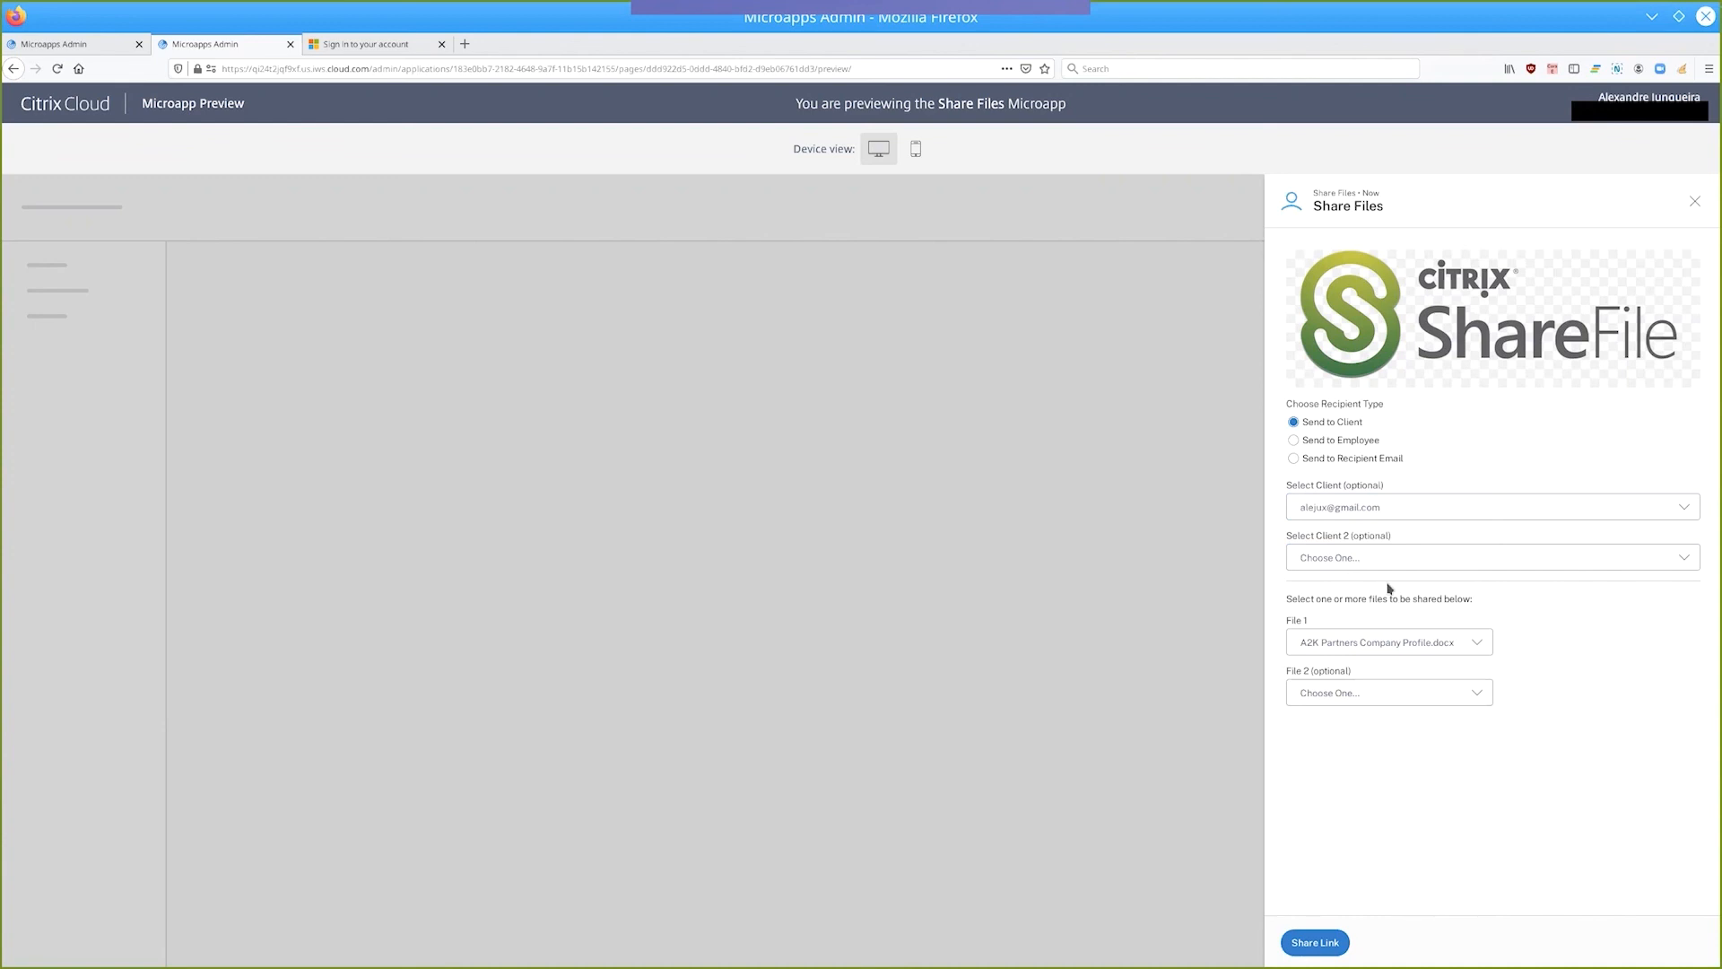
click(1337, 561)
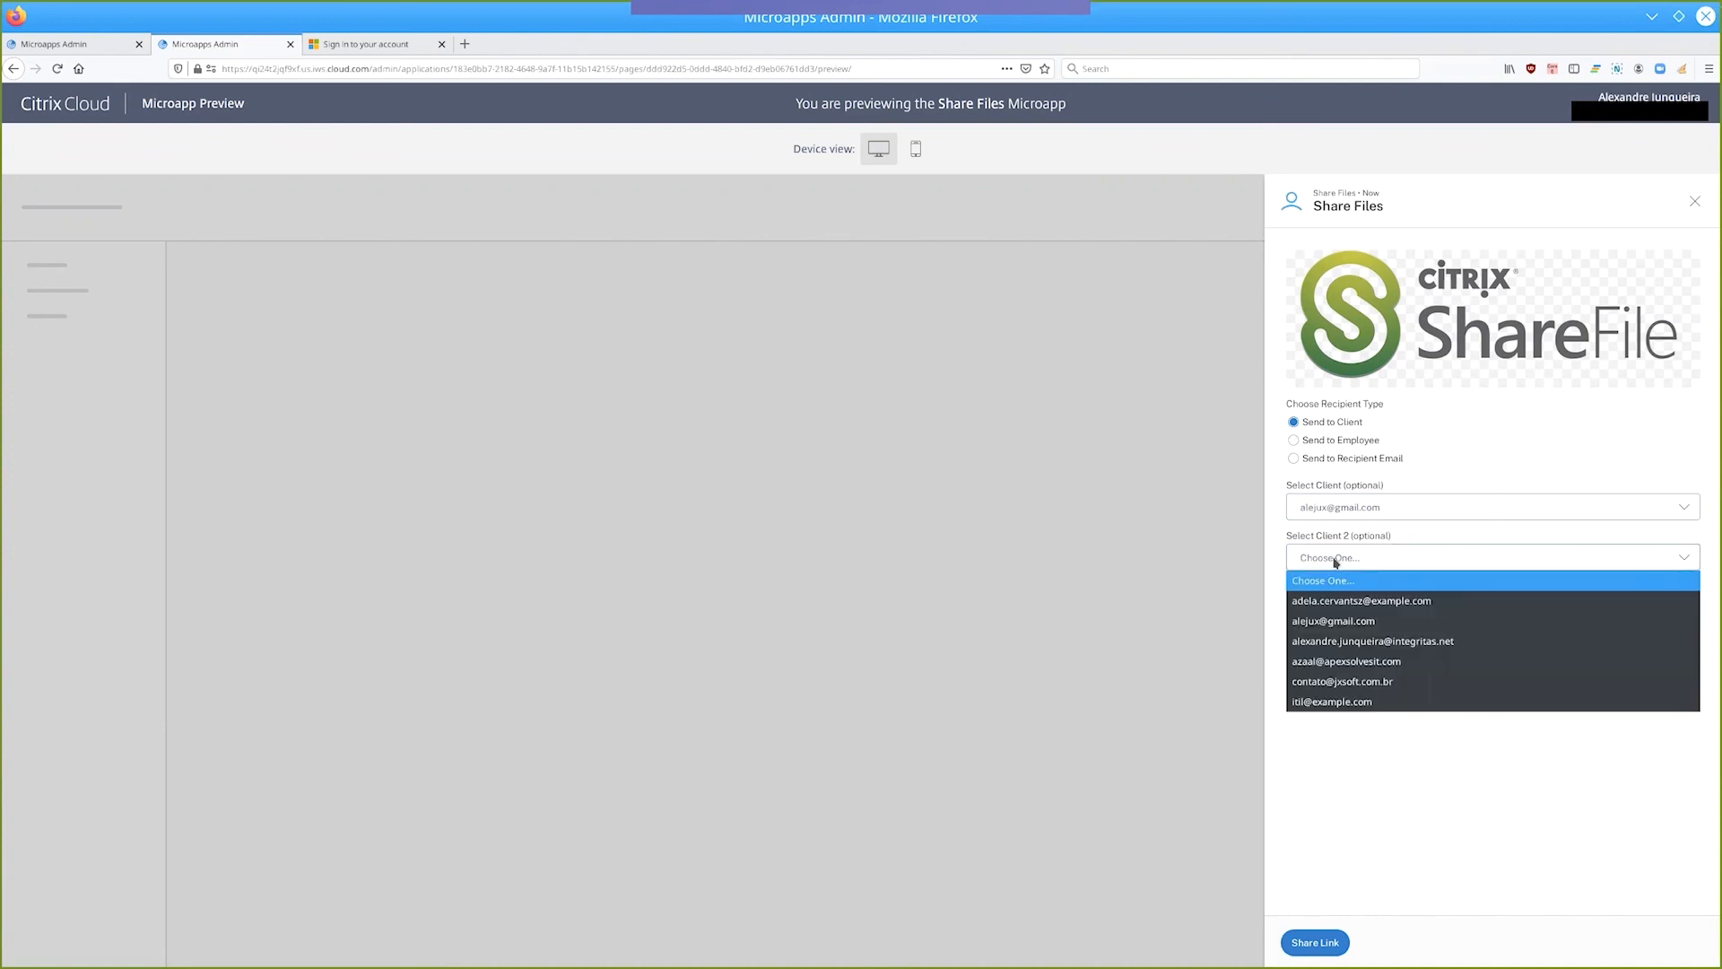
click(1352, 643)
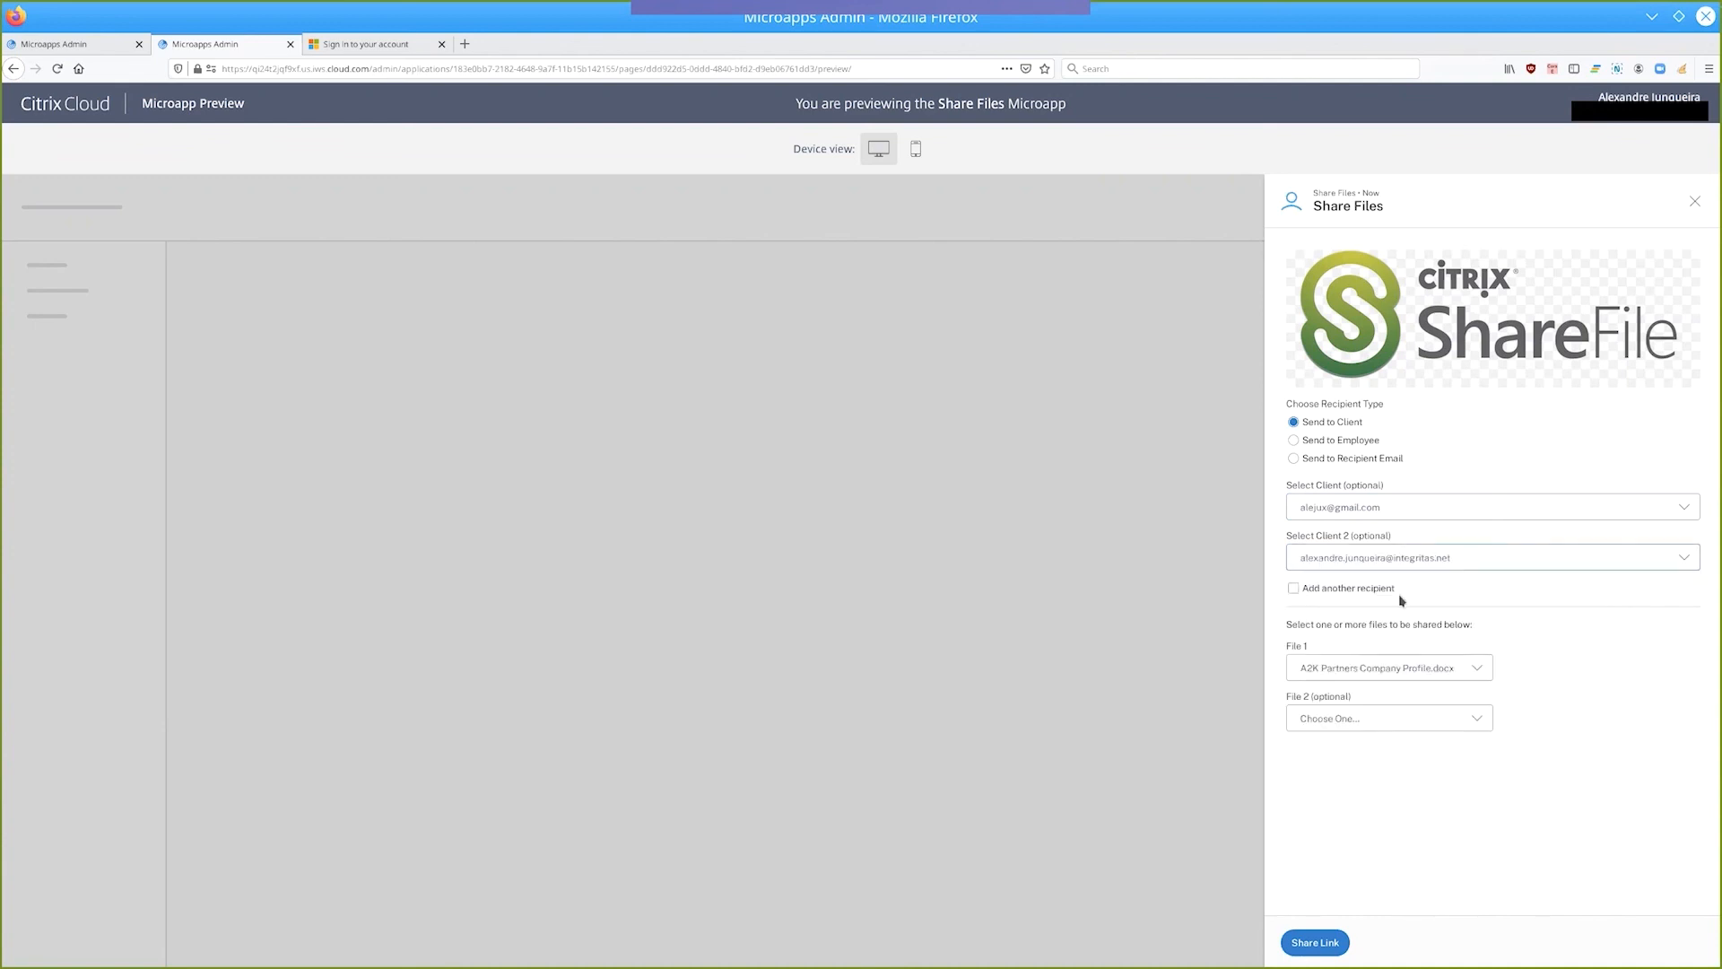
click(1293, 590)
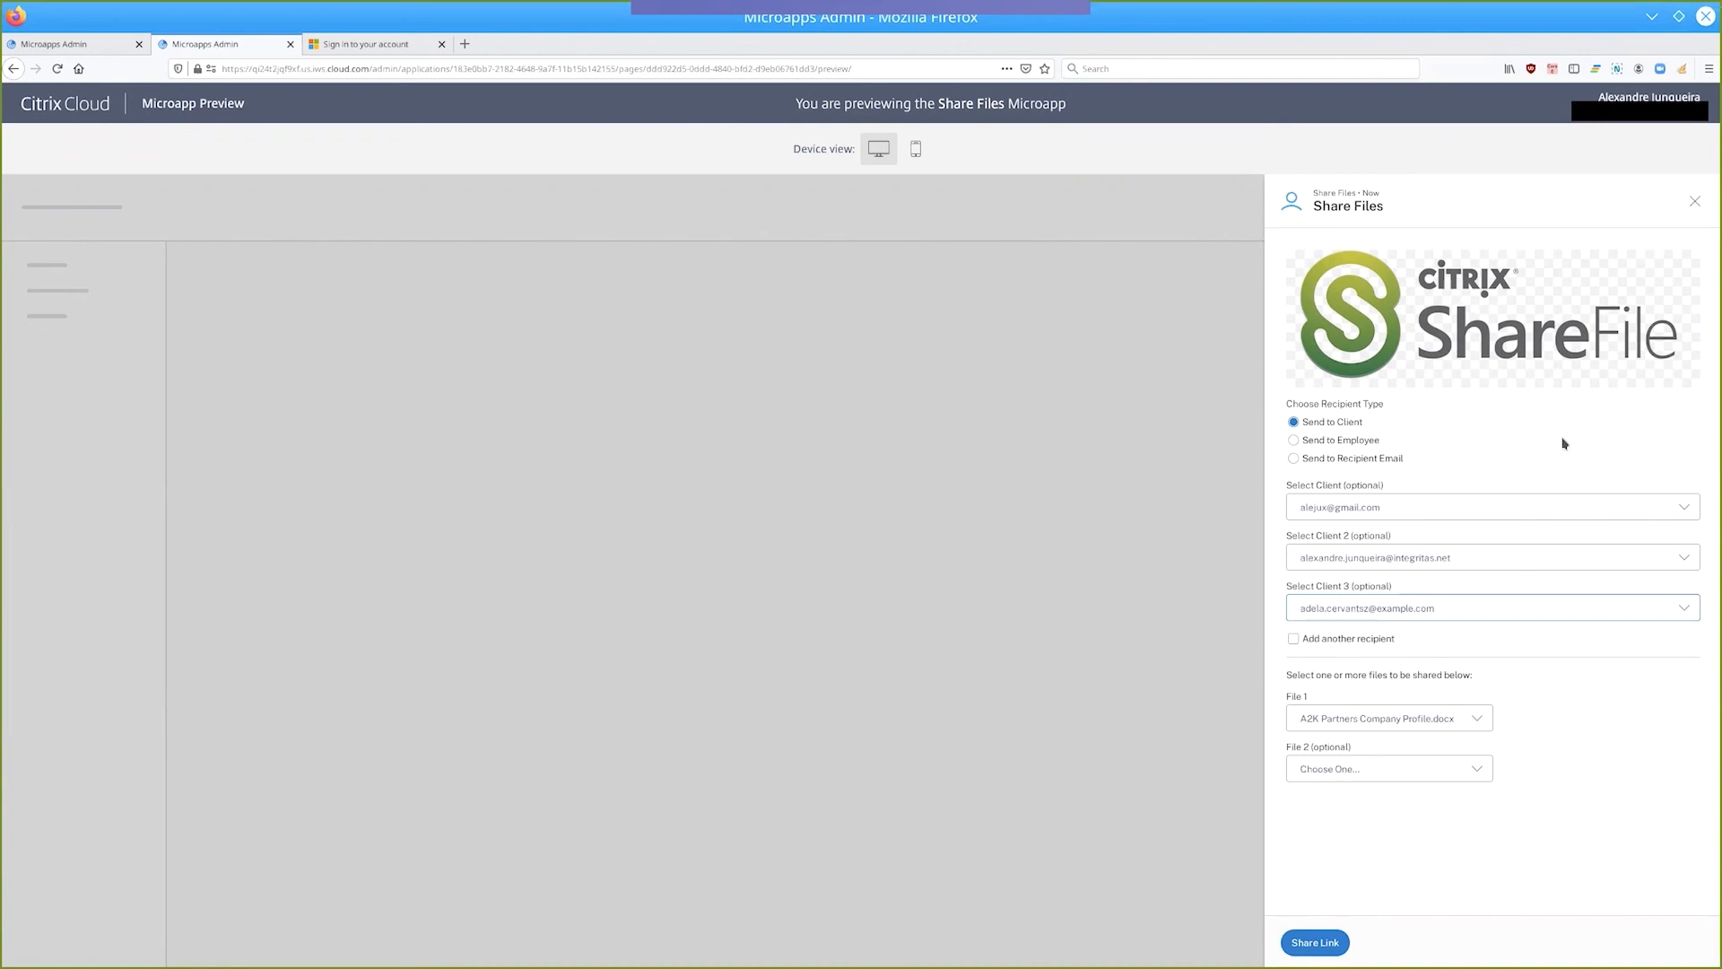
Return to the Share Files page editor, examine all its logic rules, and close them.
click(141, 45)
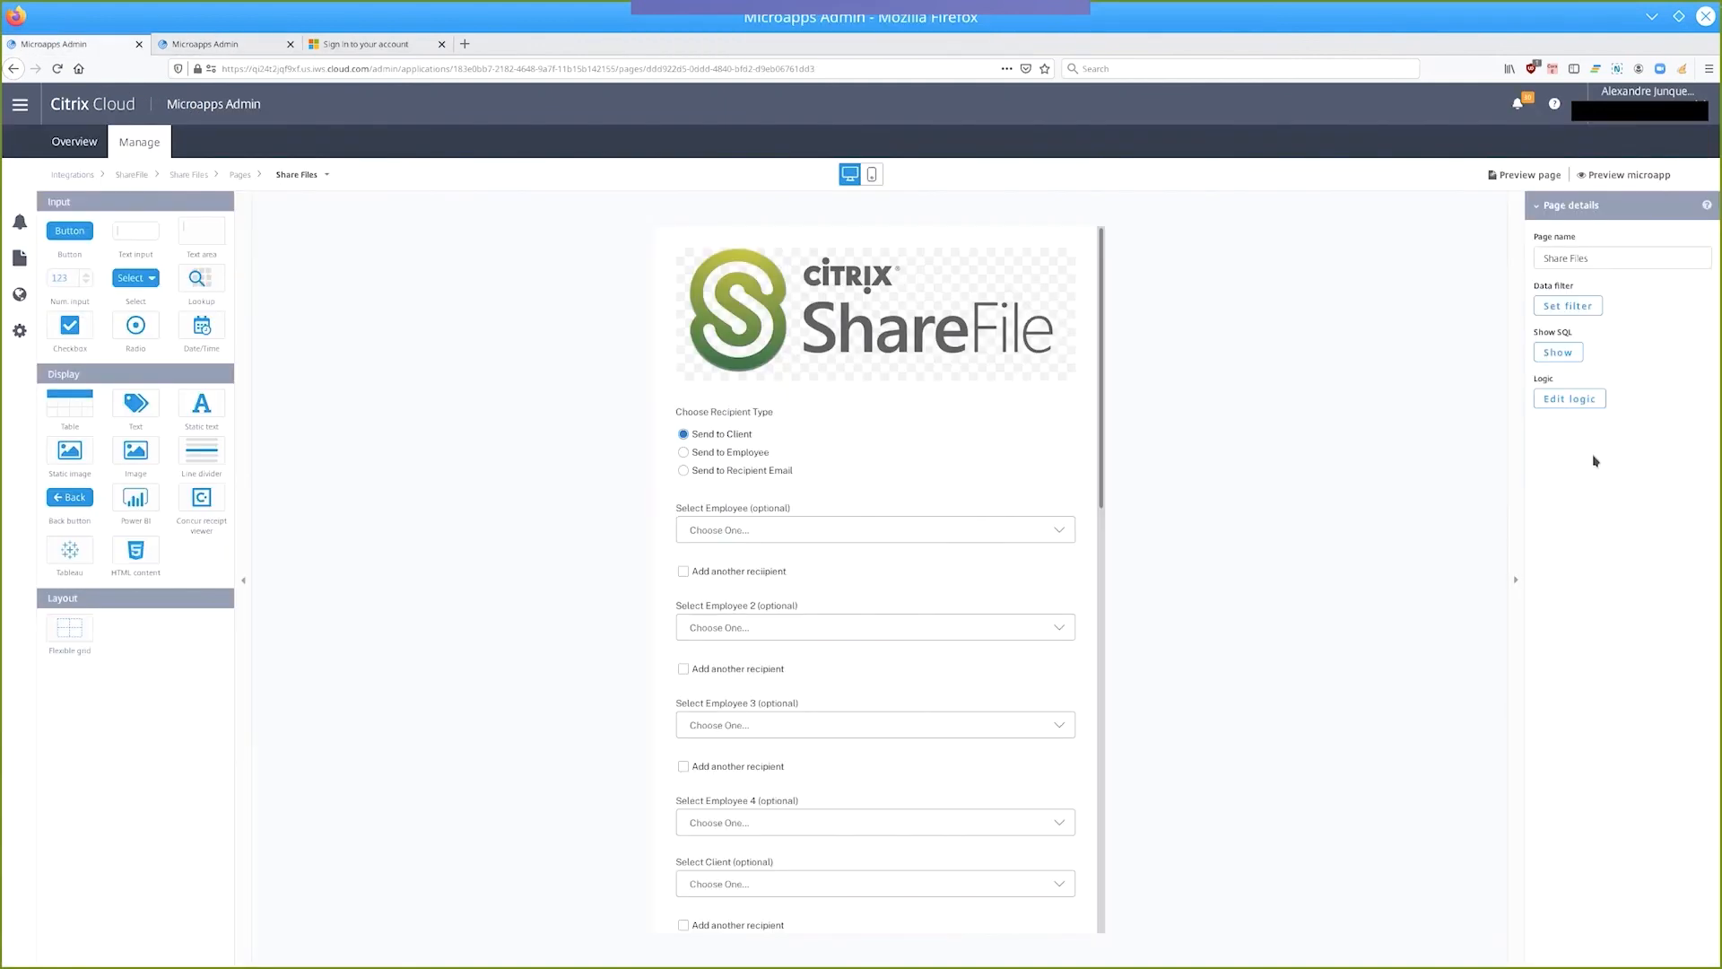
click(1579, 405)
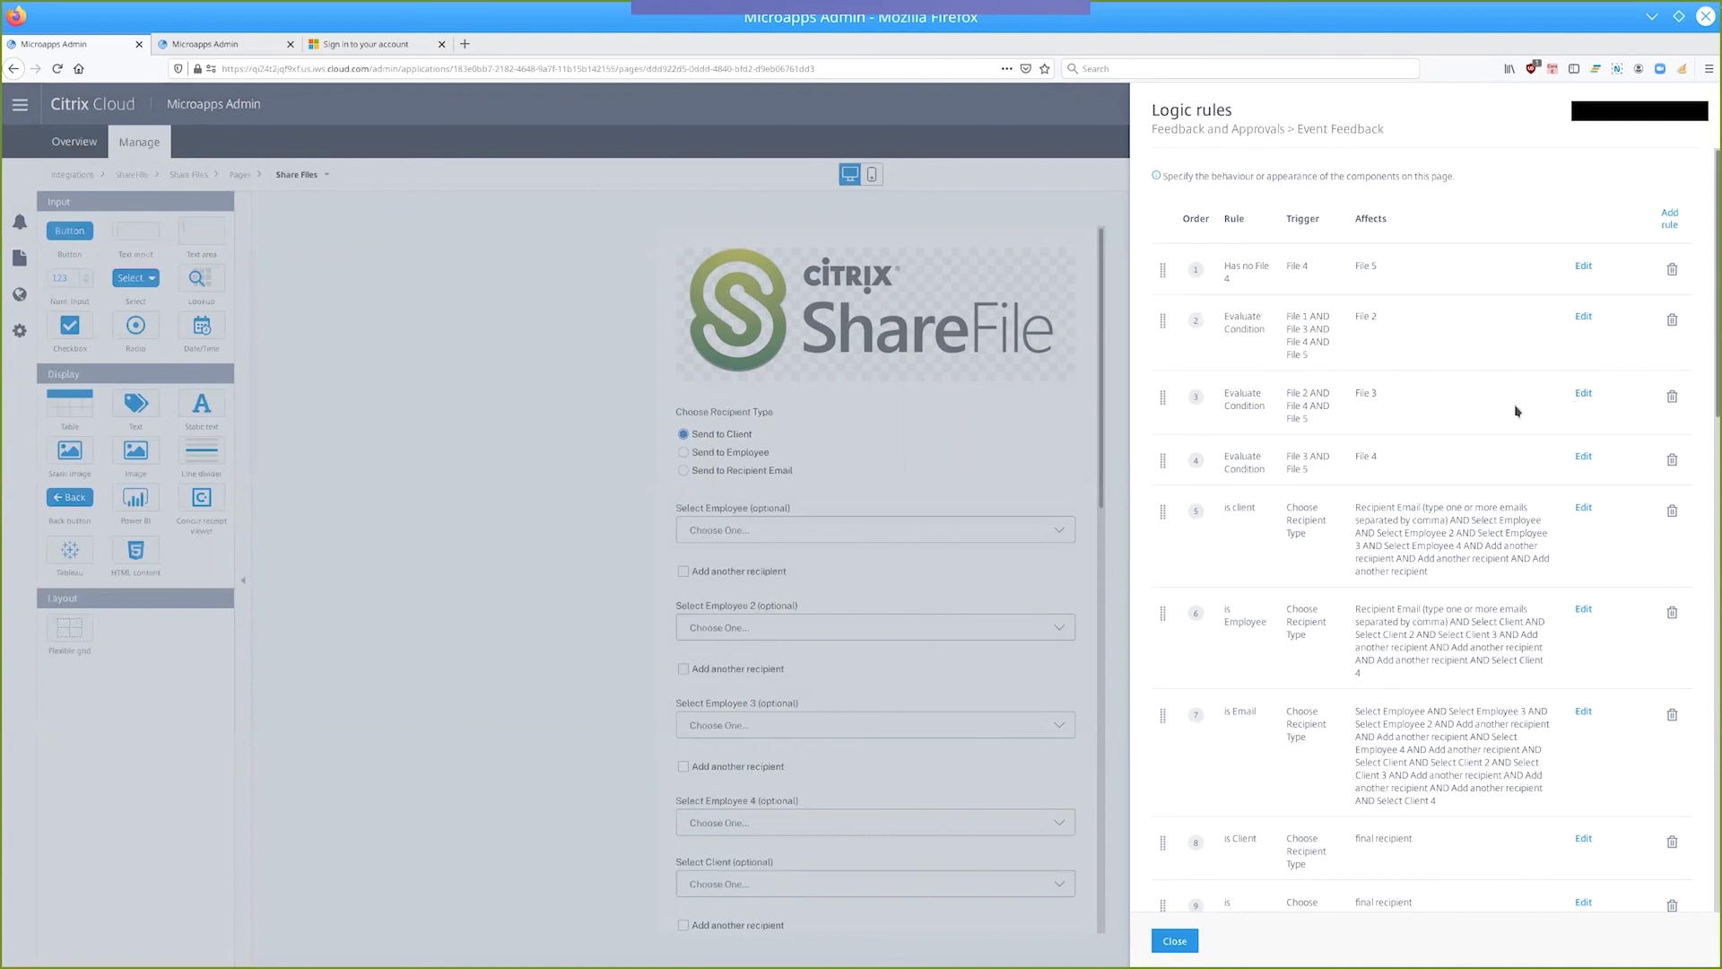
scroll(1492, 425, down, 2)
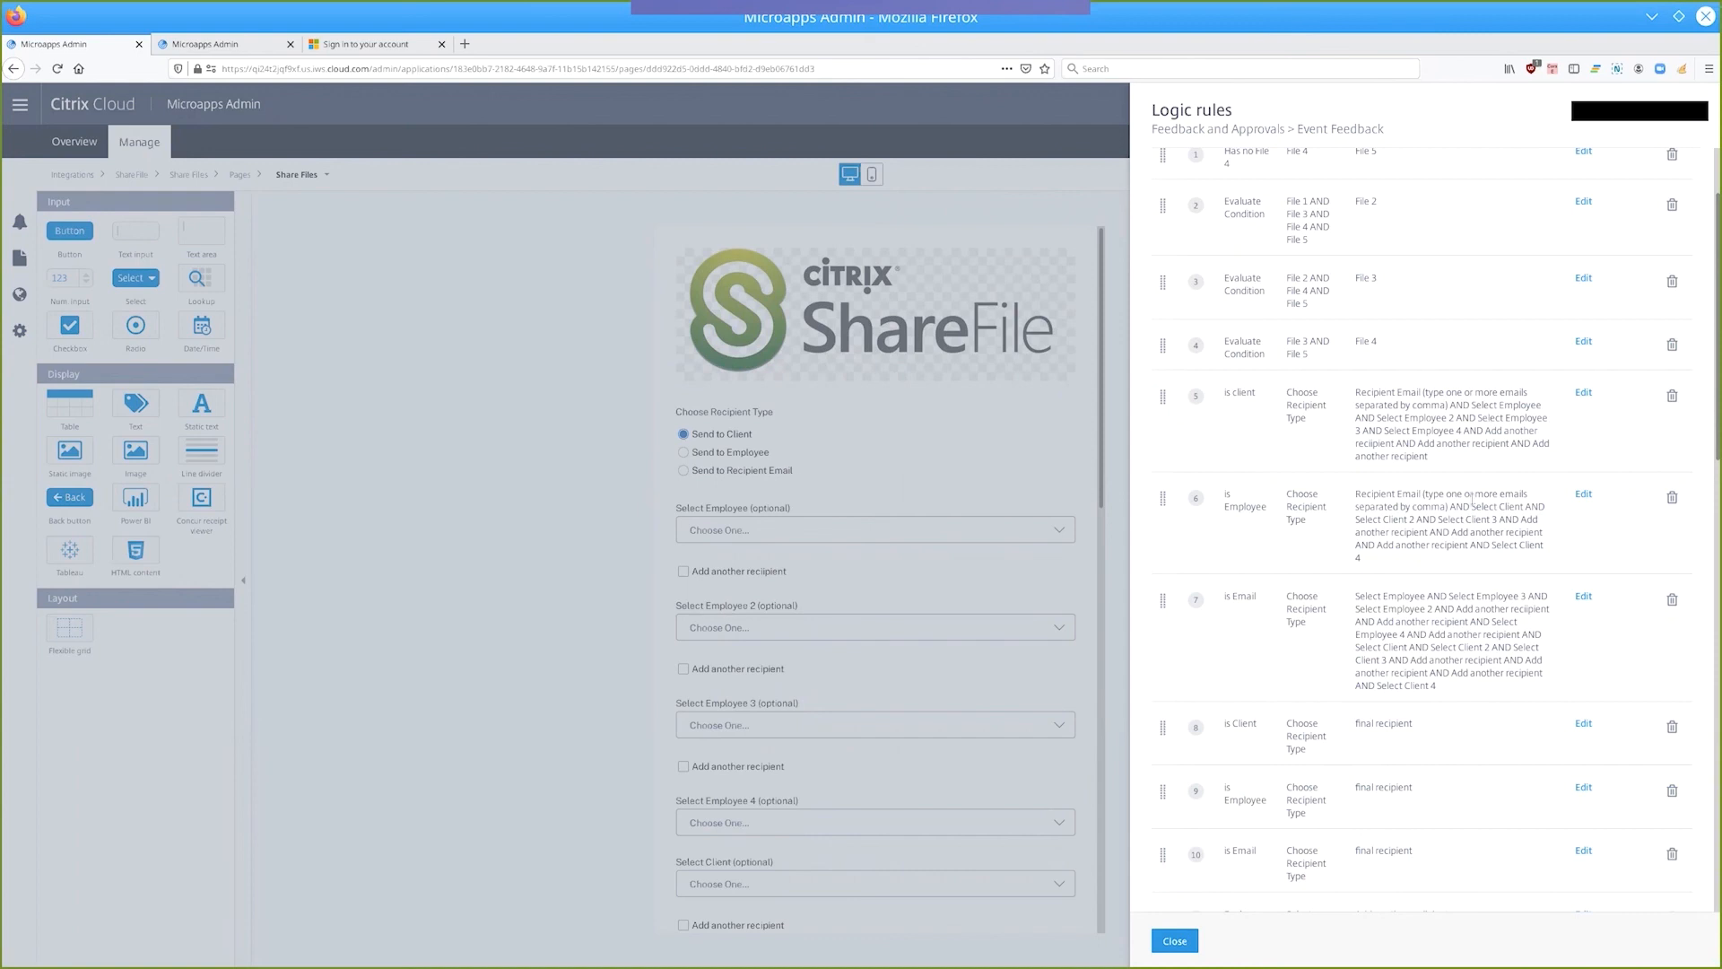
scroll(1472, 500, down, 6)
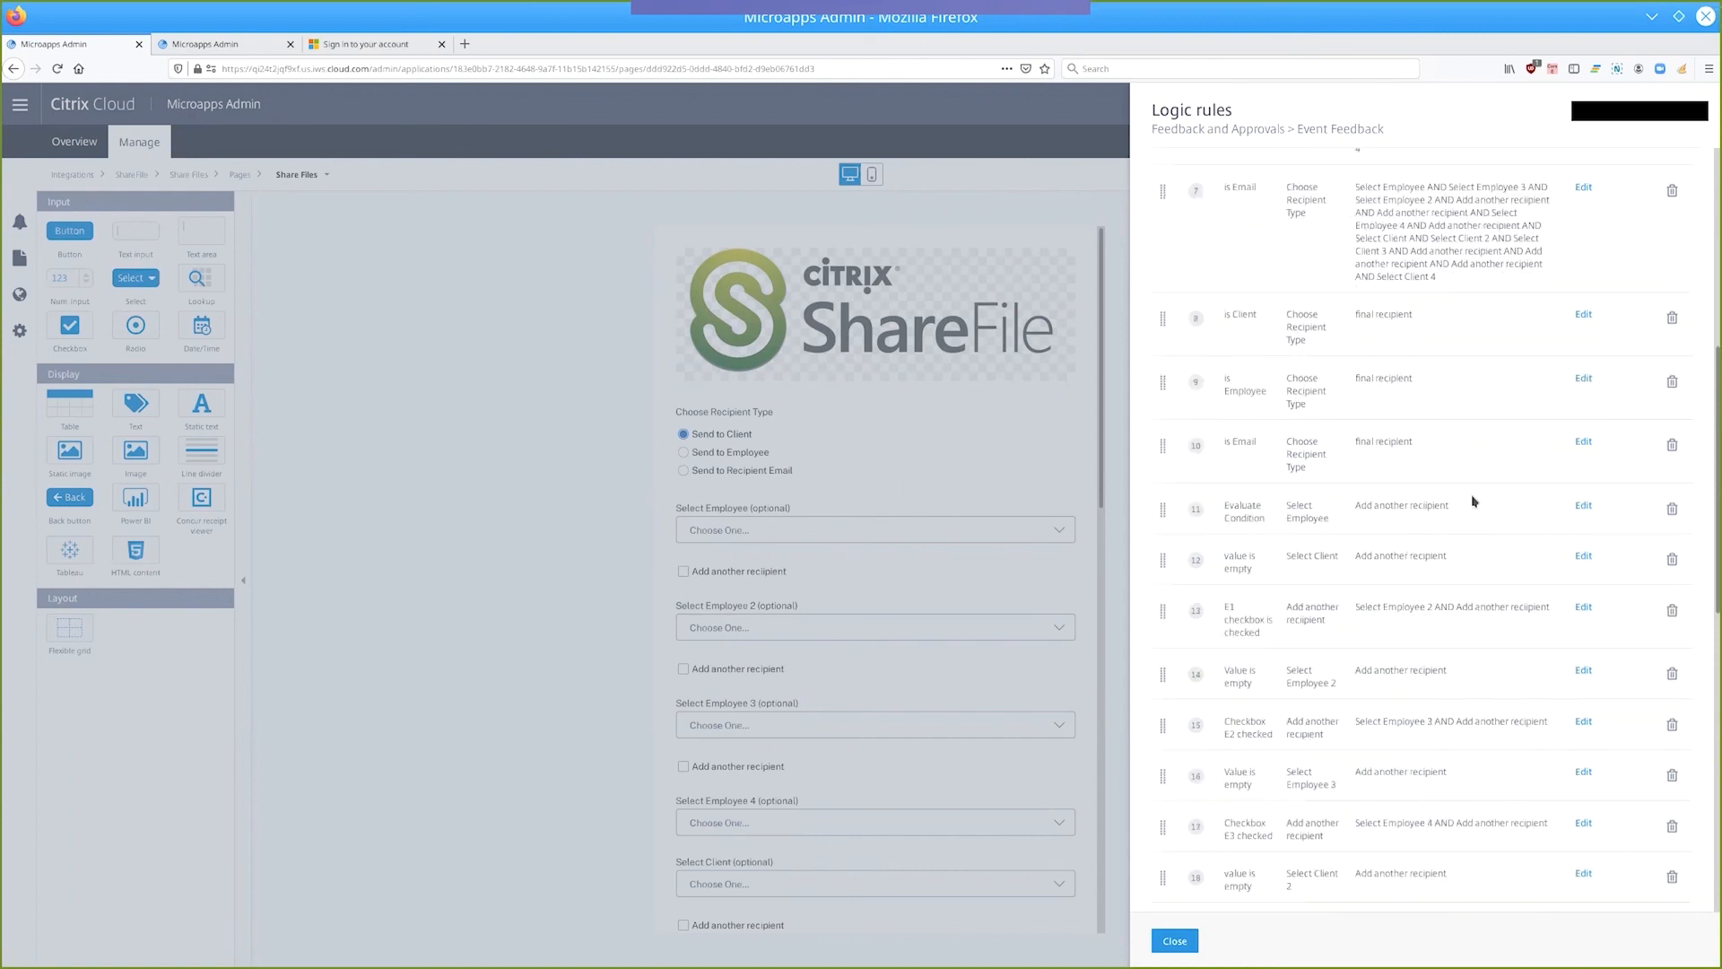
scroll(1472, 500, down, 2)
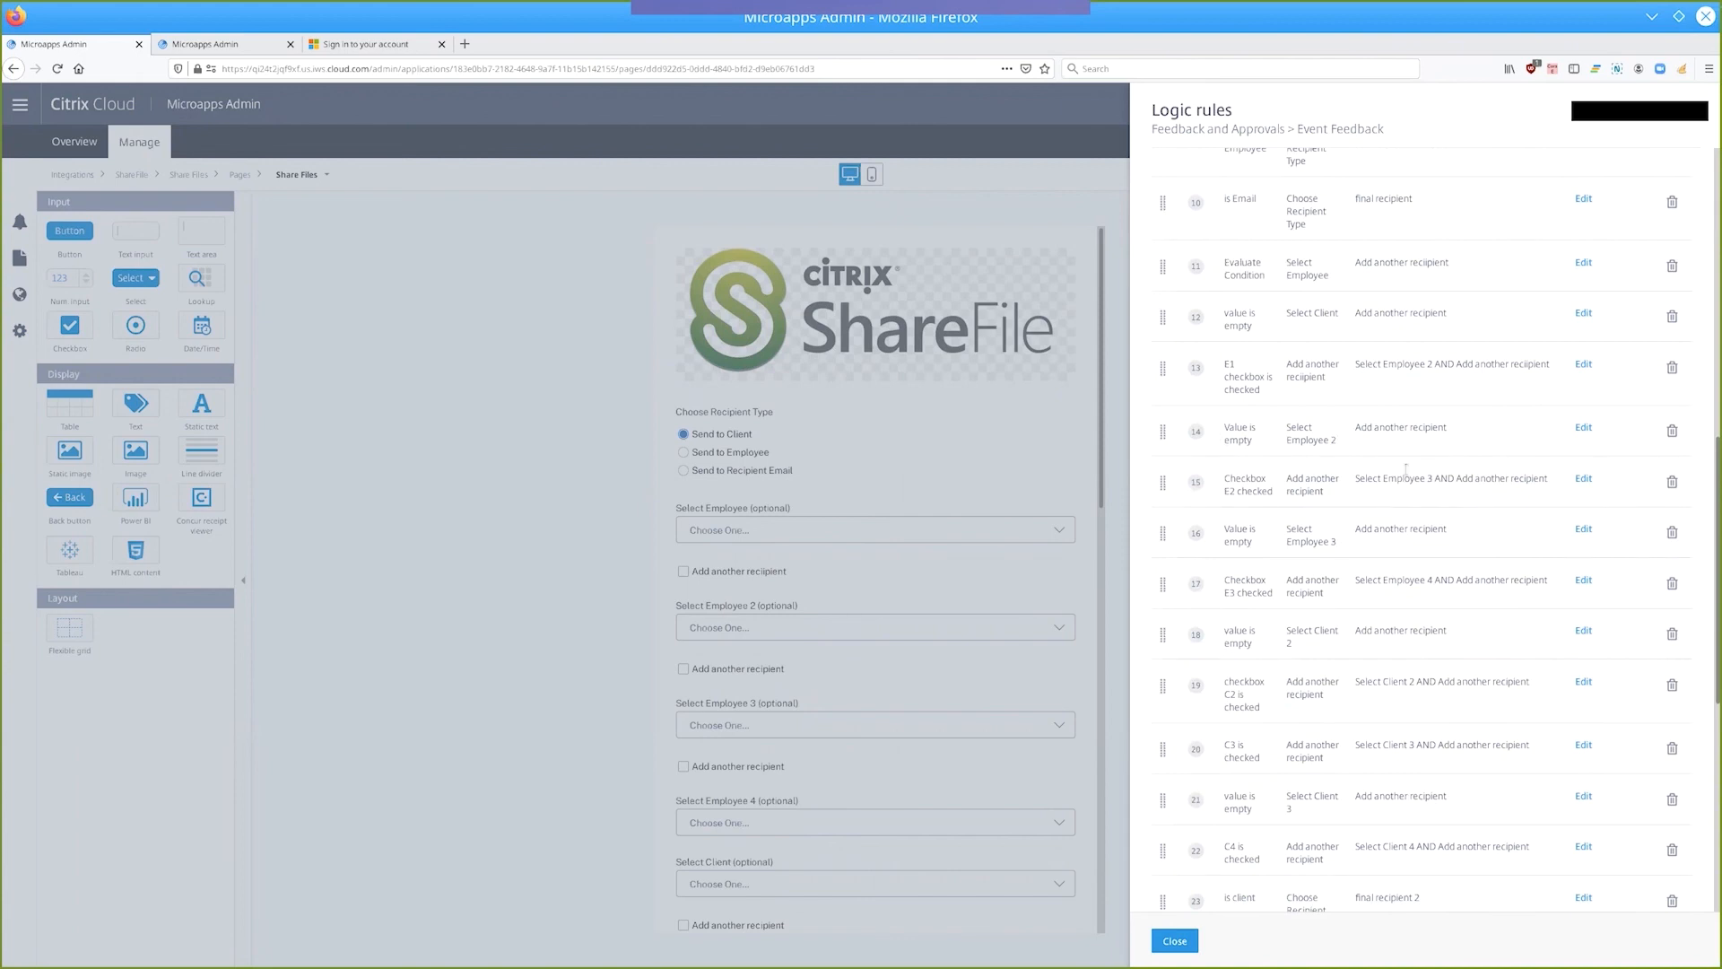
scroll(1435, 868, down, 1)
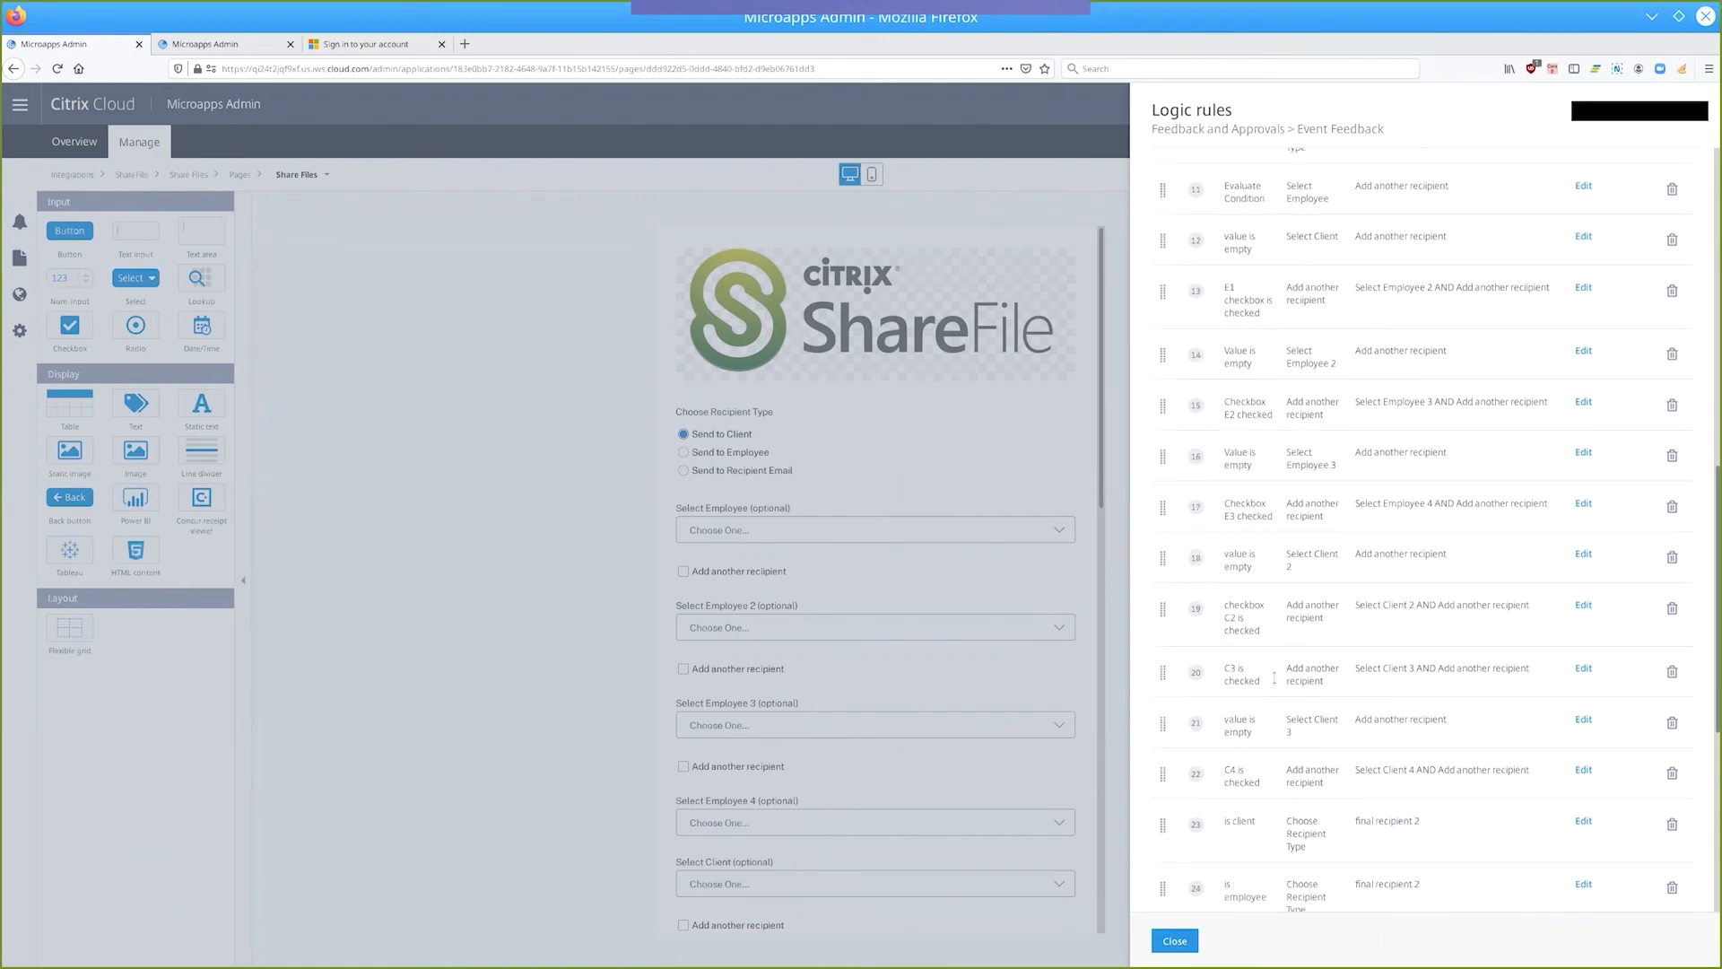
scroll(1445, 720, down, 5)
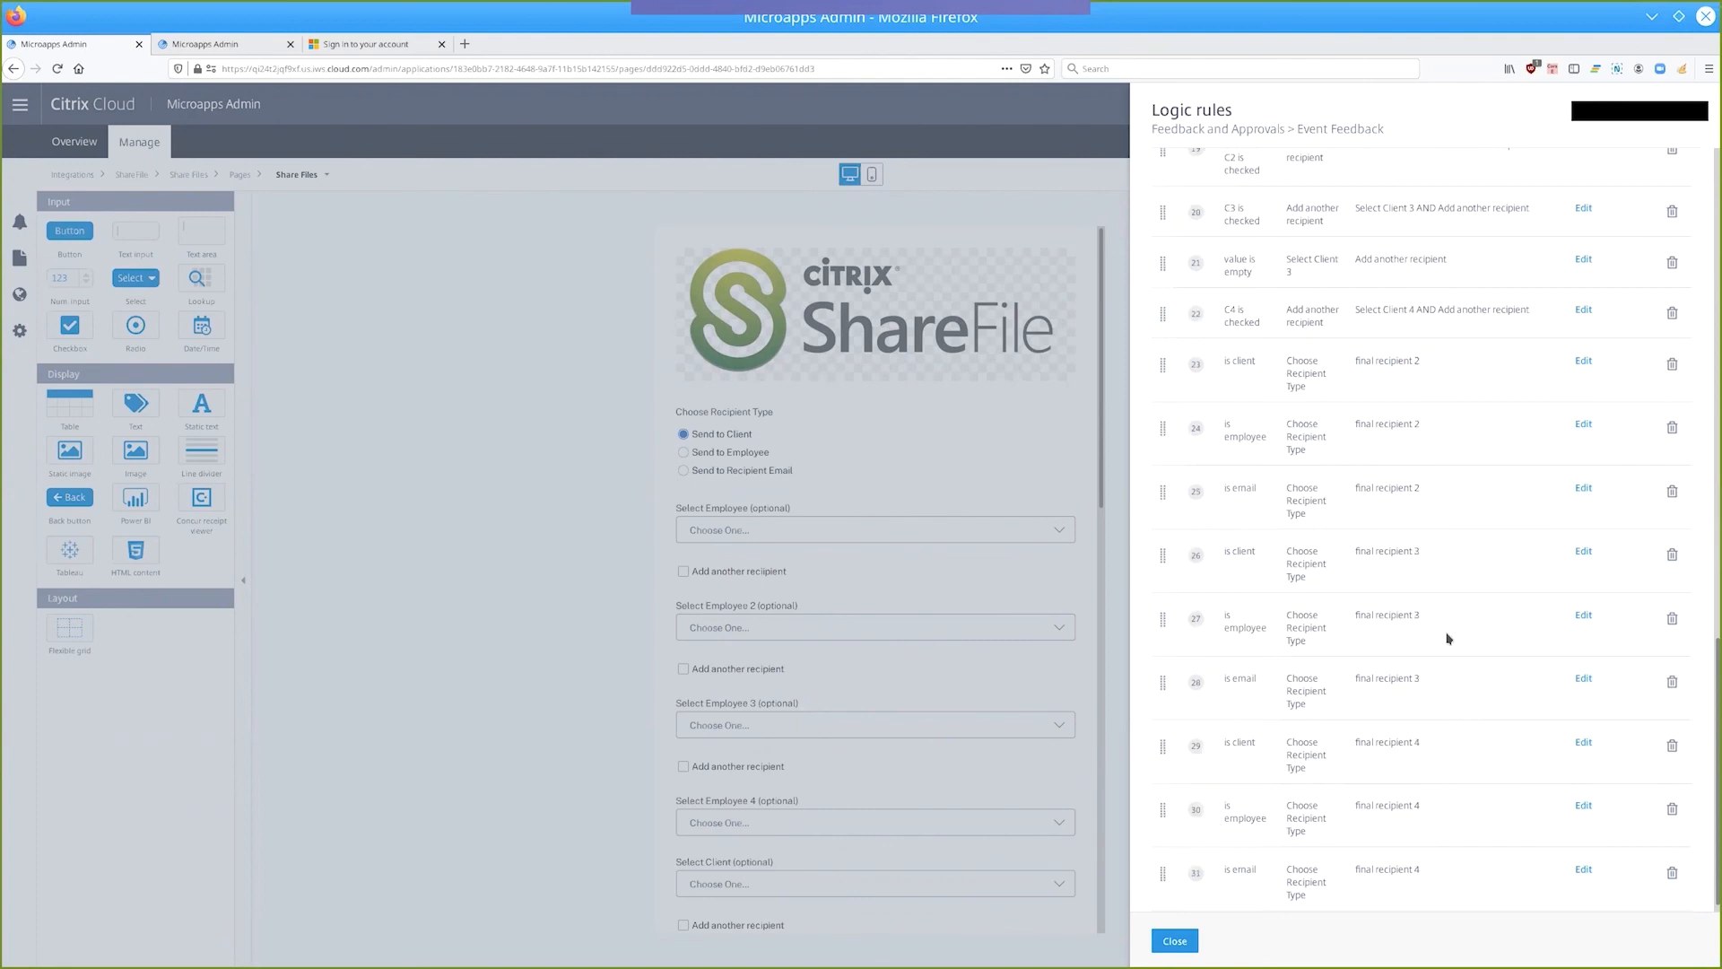
click(1174, 941)
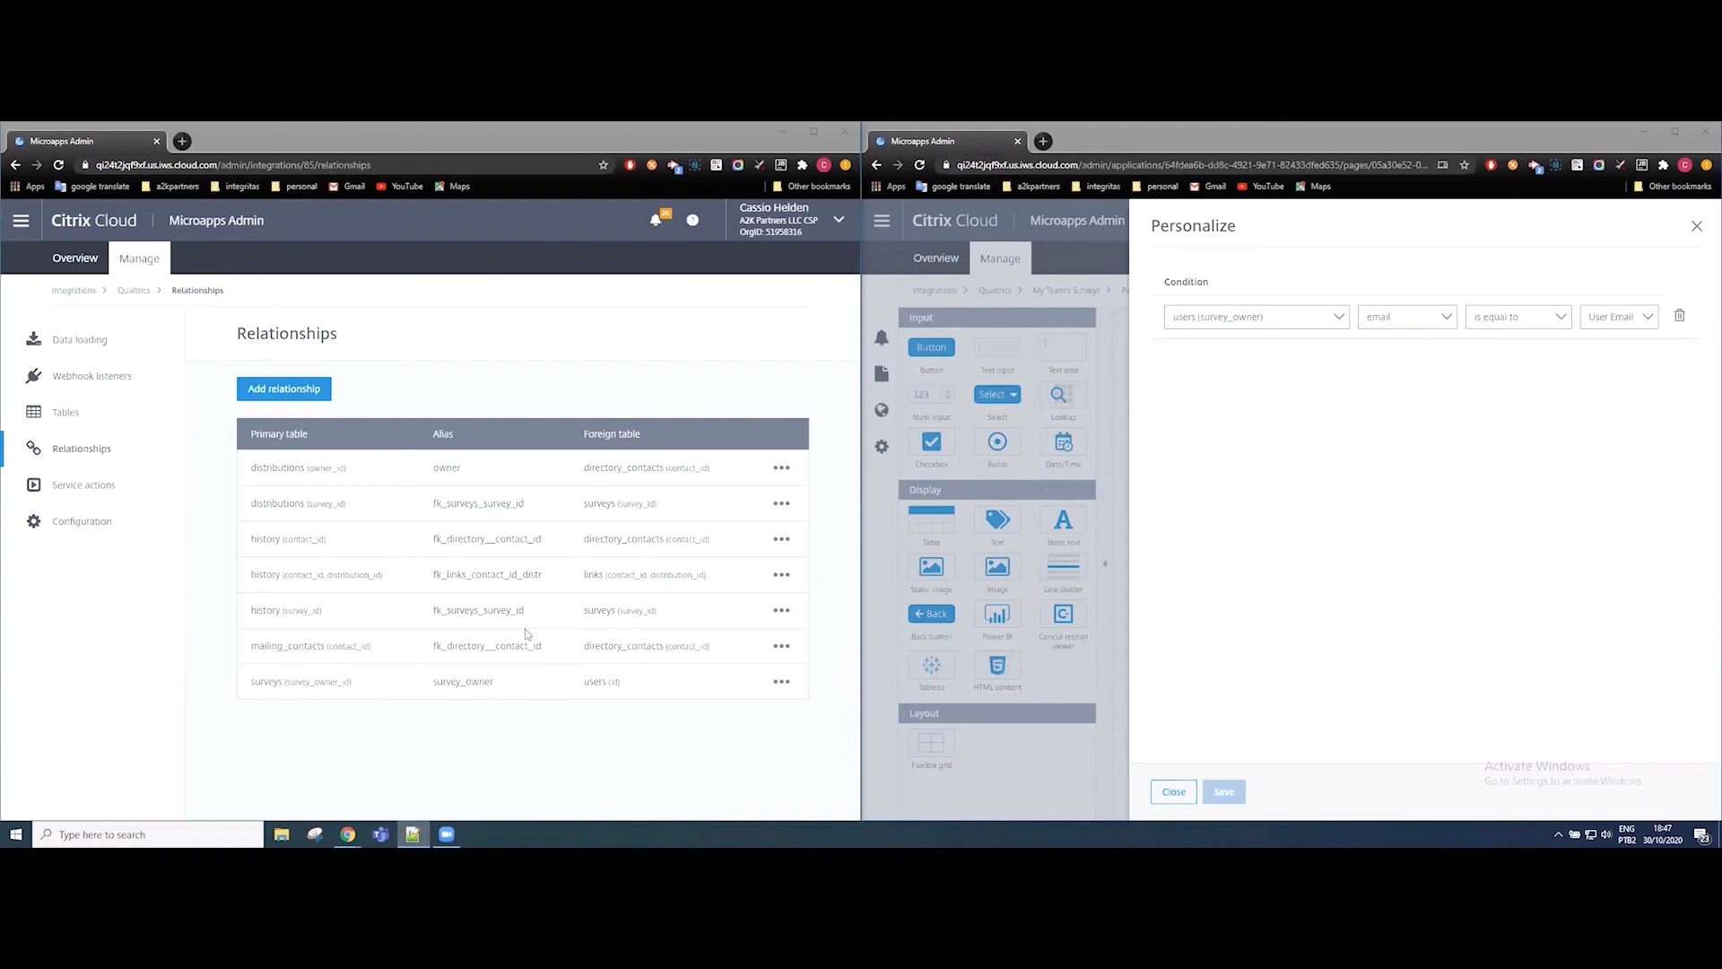
Examine the survey_owner relationship between the surveys and users tables in the Qualtrics integration.
click(231, 687)
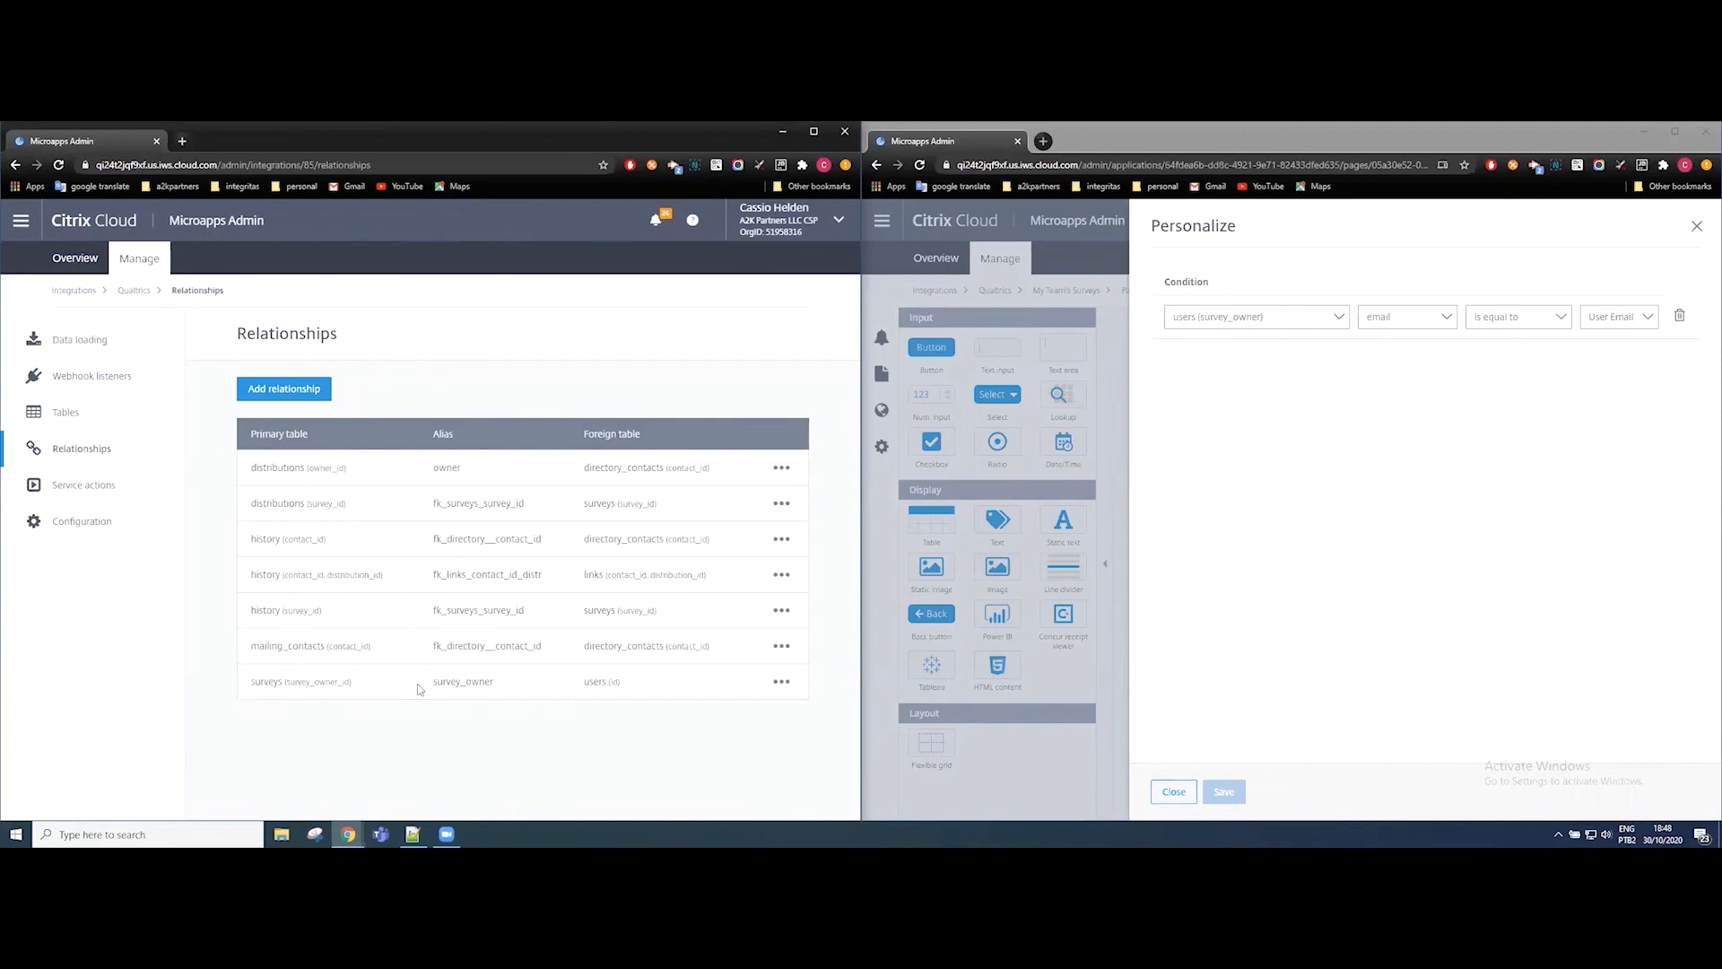
triple_click(592, 682)
drag(252, 686, 287, 689)
click(404, 697)
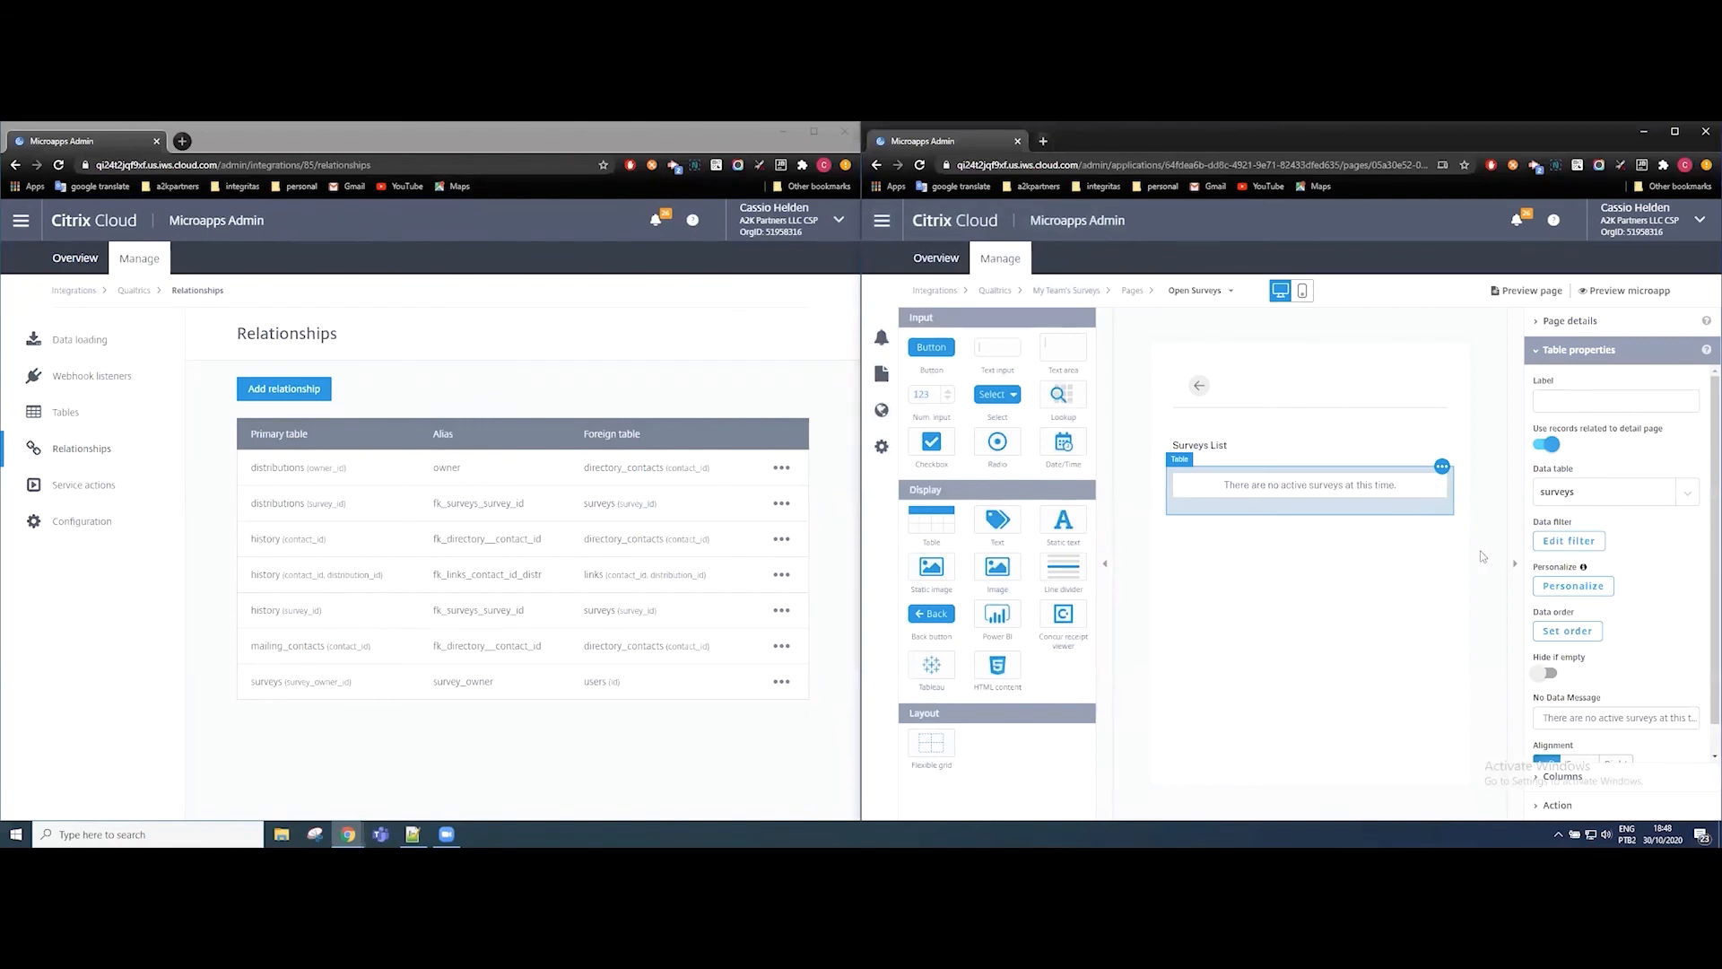
Examine the Surveys List table's personalization condition against the survey_owner relationship in Qualtrics, and close it unchanged.
click(1570, 592)
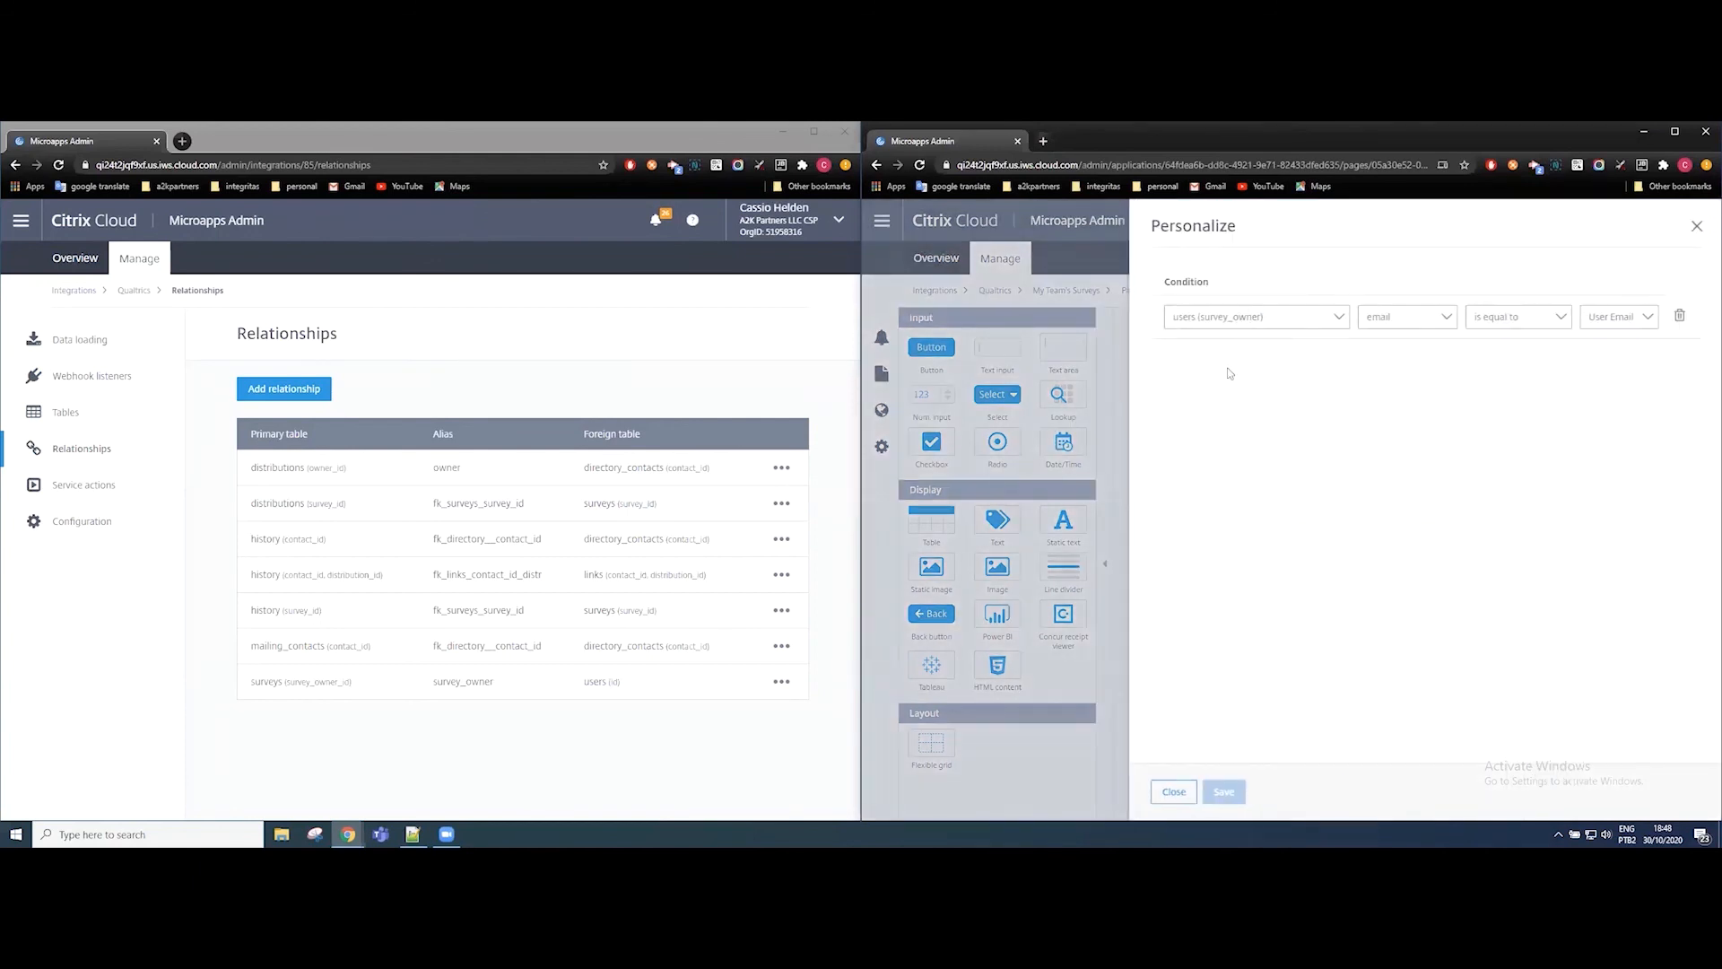
click(471, 683)
double_click(474, 684)
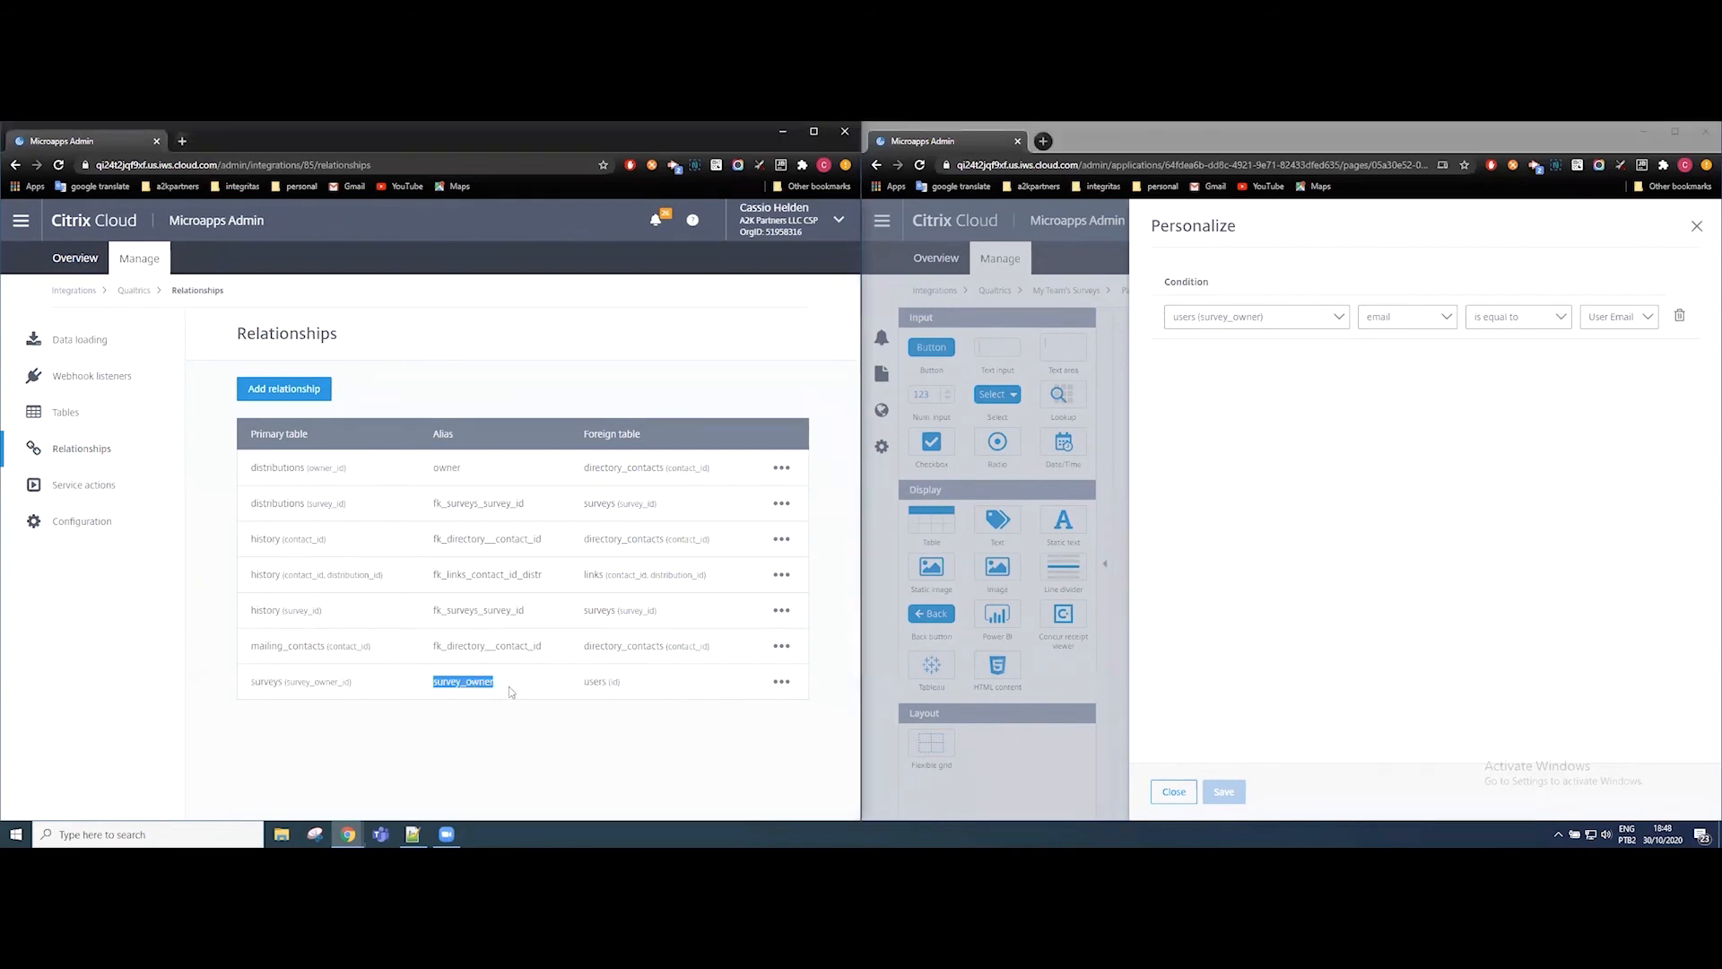
click(510, 689)
click(1485, 376)
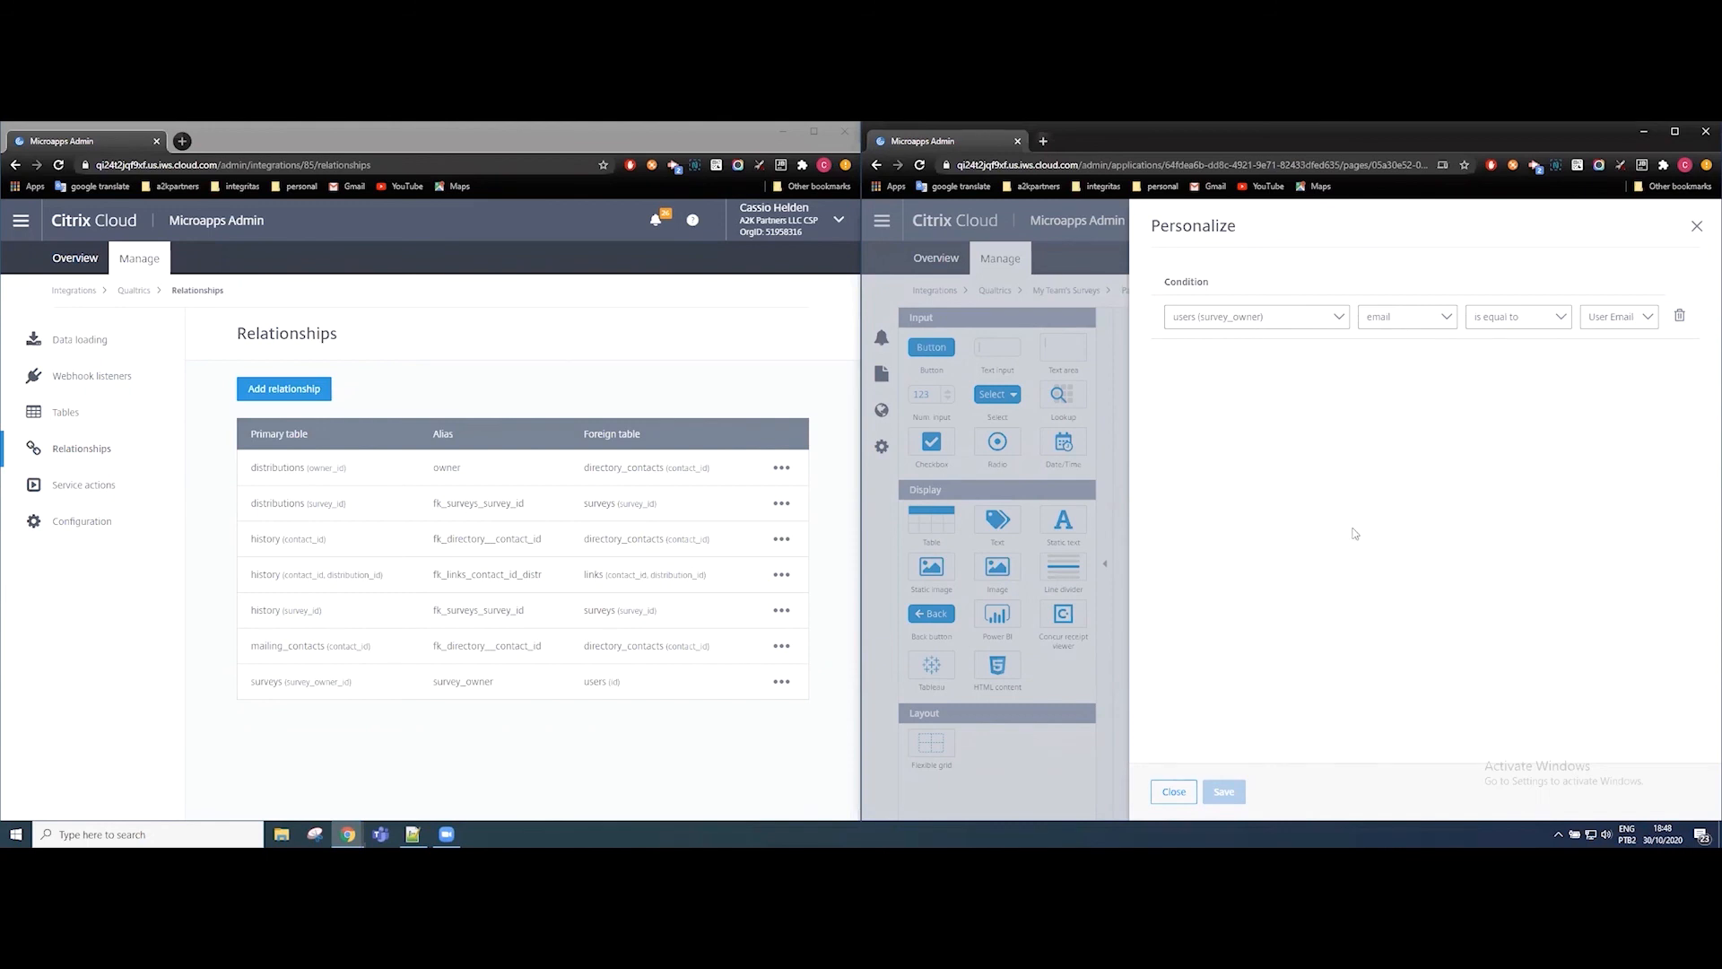
click(1182, 795)
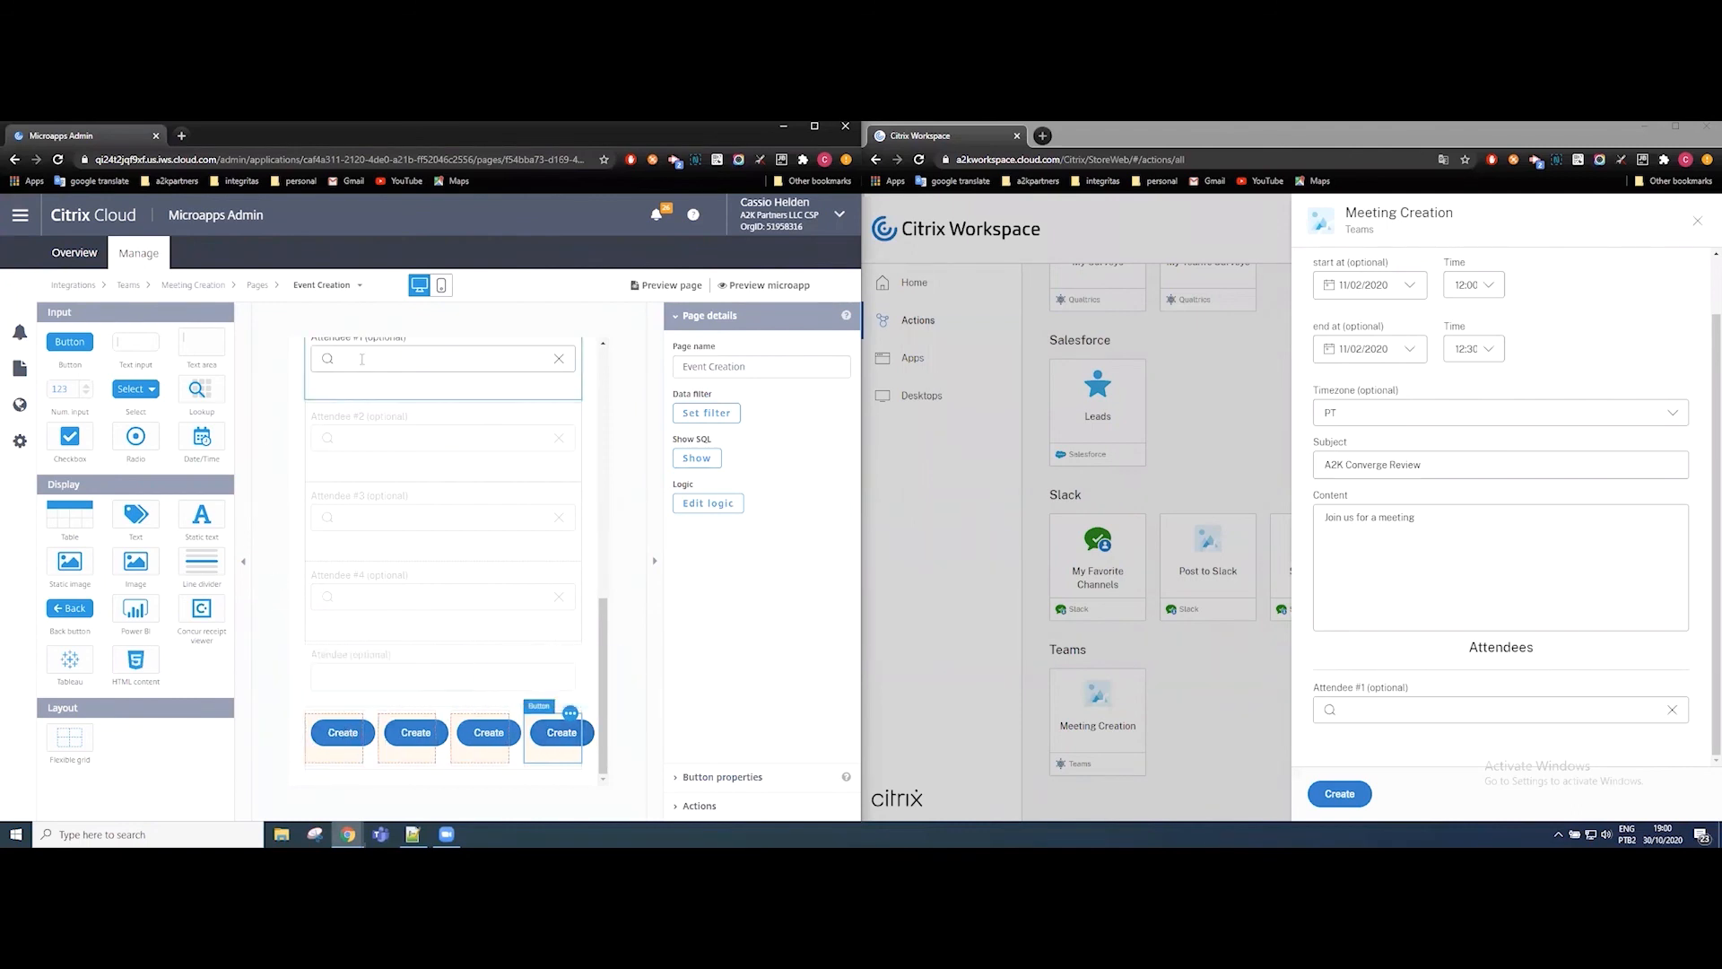
Review the attendee lookup fields on the Event Creation page and the matching Teams Meeting Creation form in Citrix Workspace.
drag(601, 610, 601, 595)
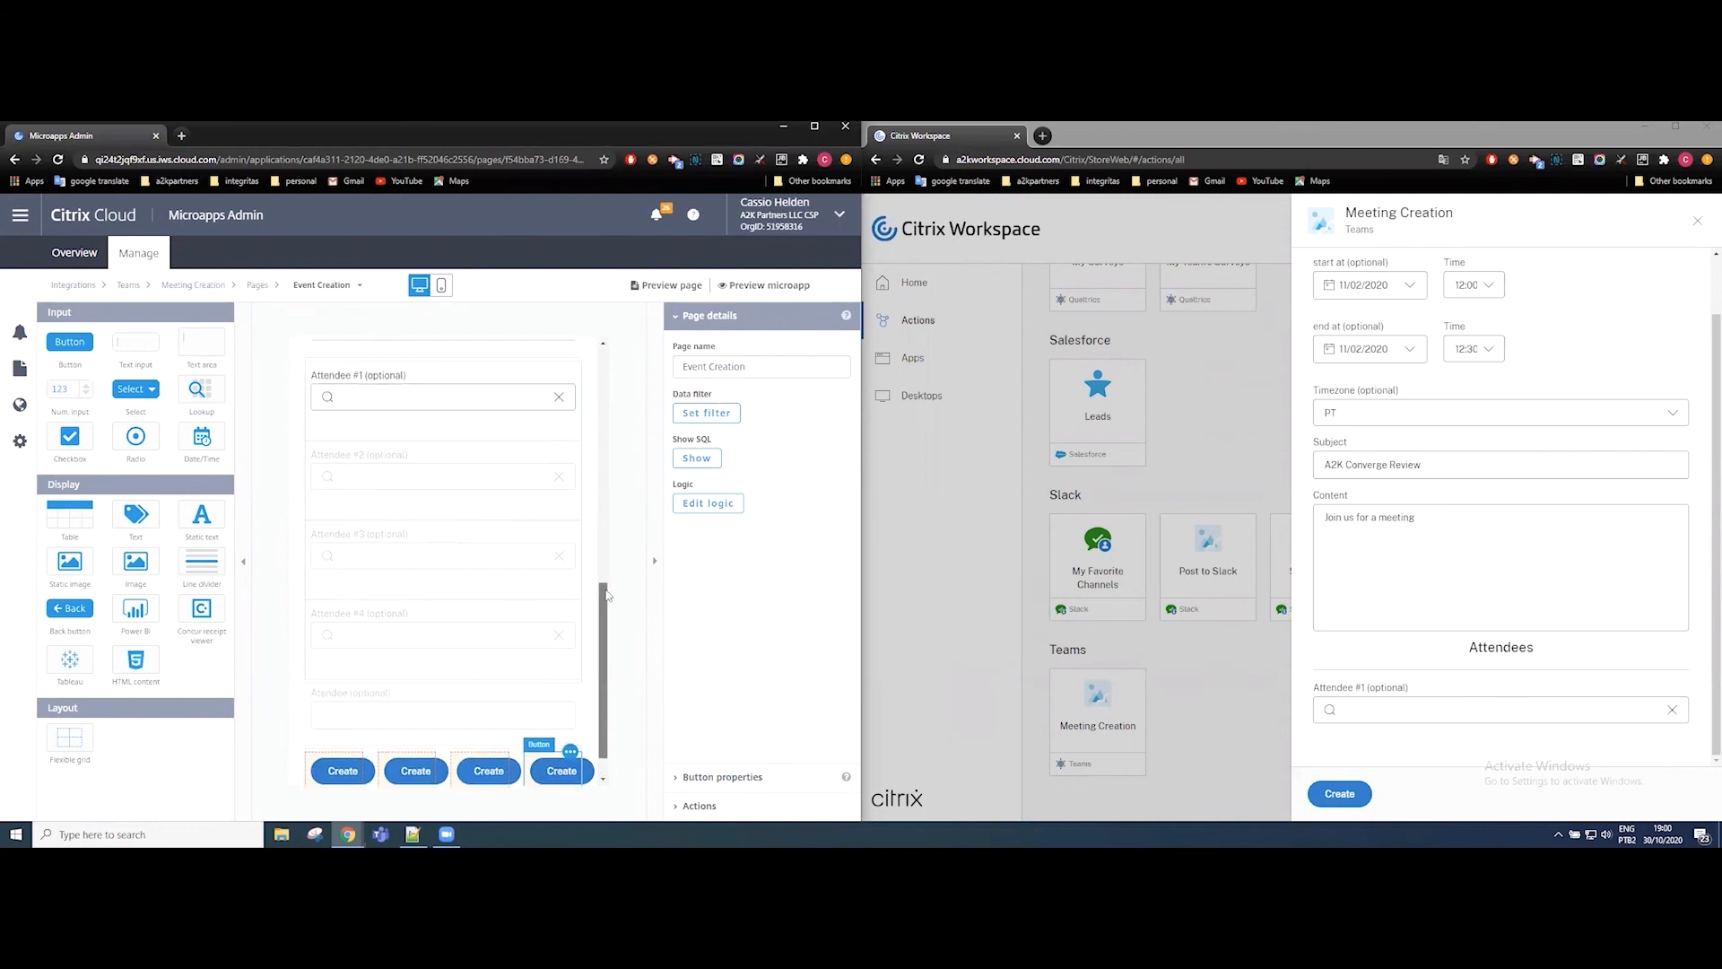
click(357, 398)
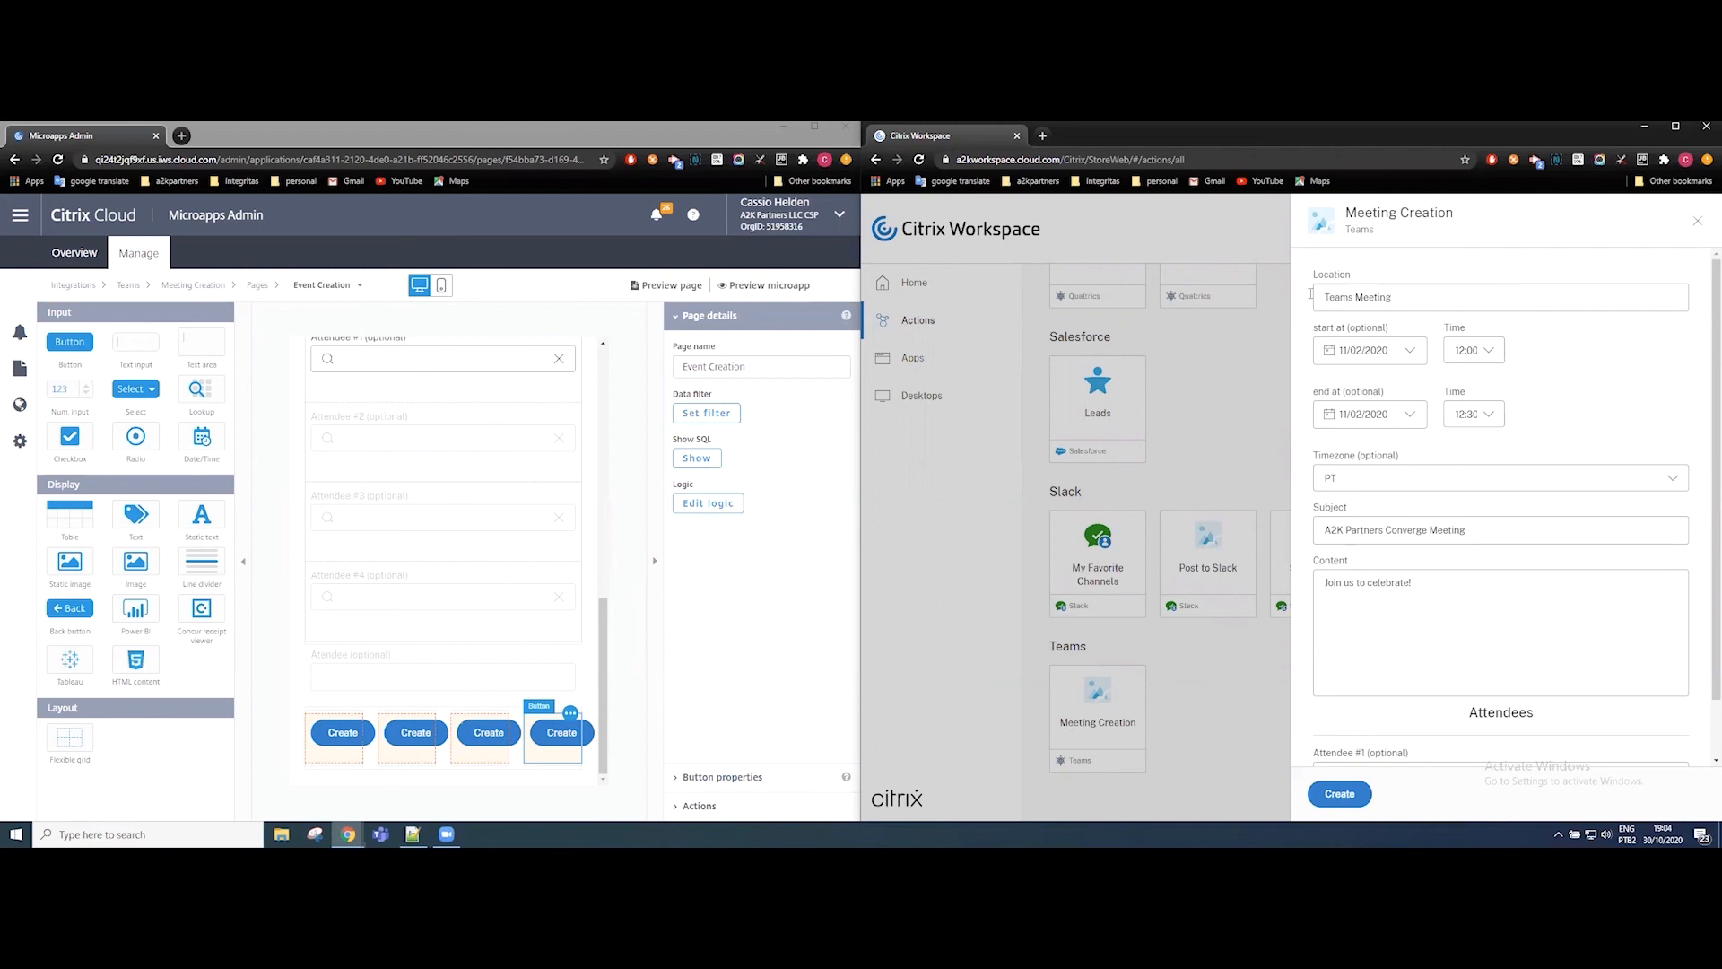
scroll(1389, 414, down, 1)
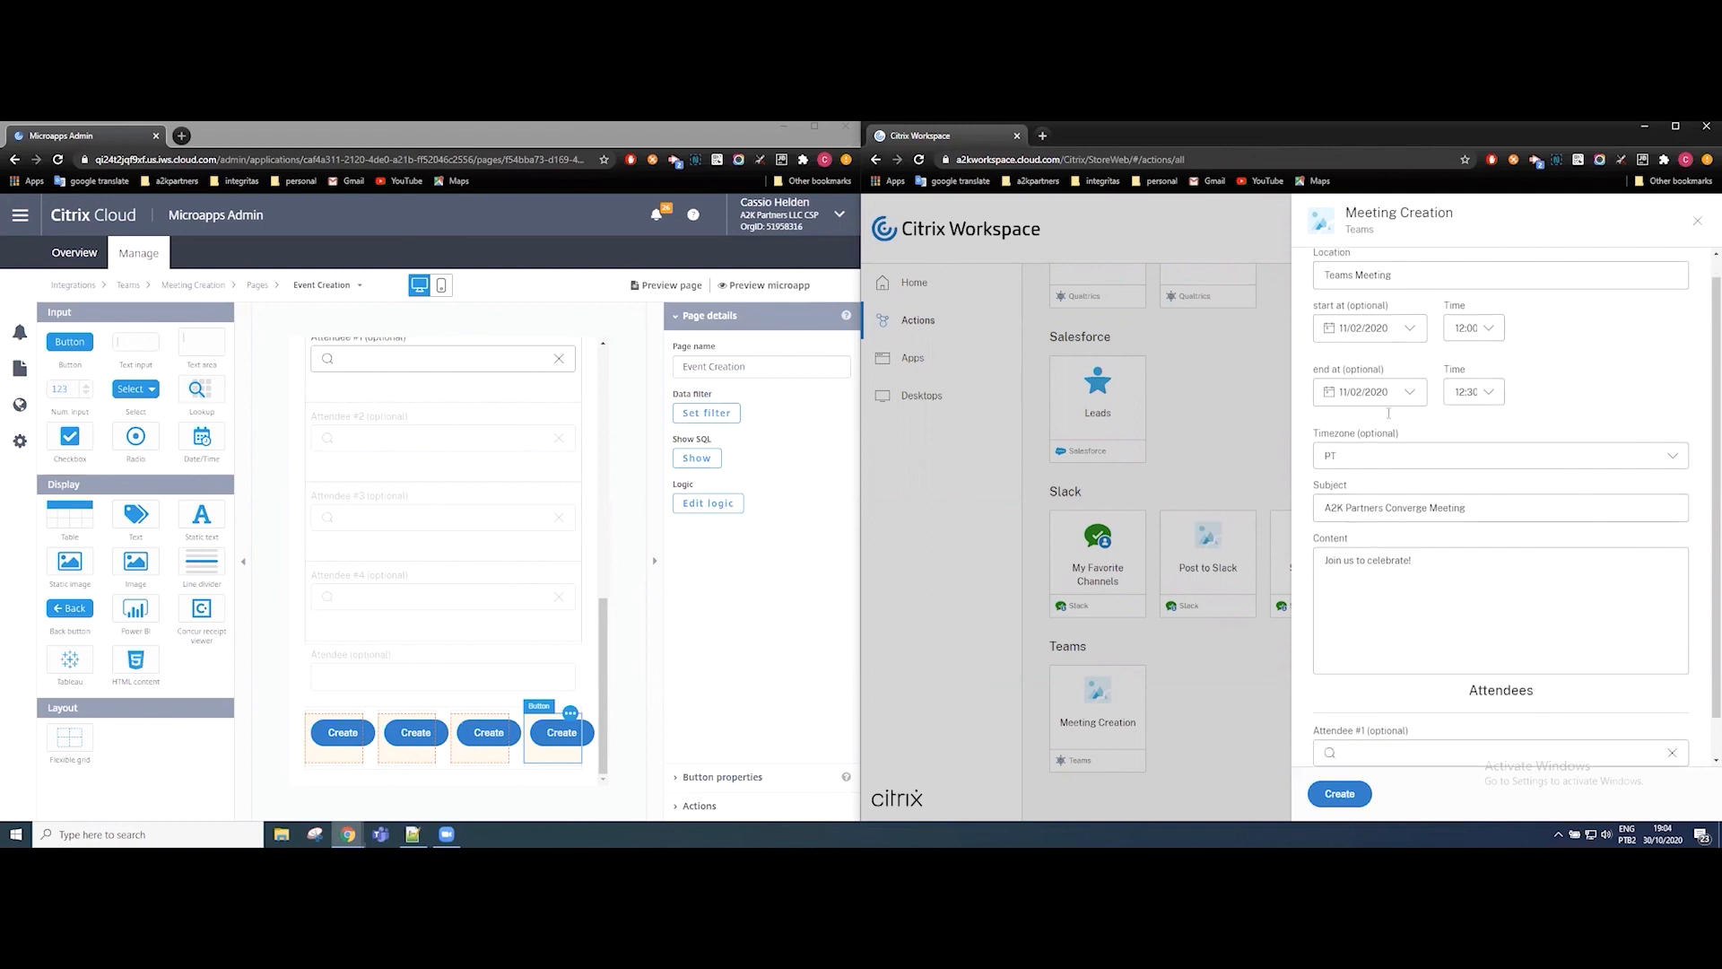
scroll(1389, 413, down, 1)
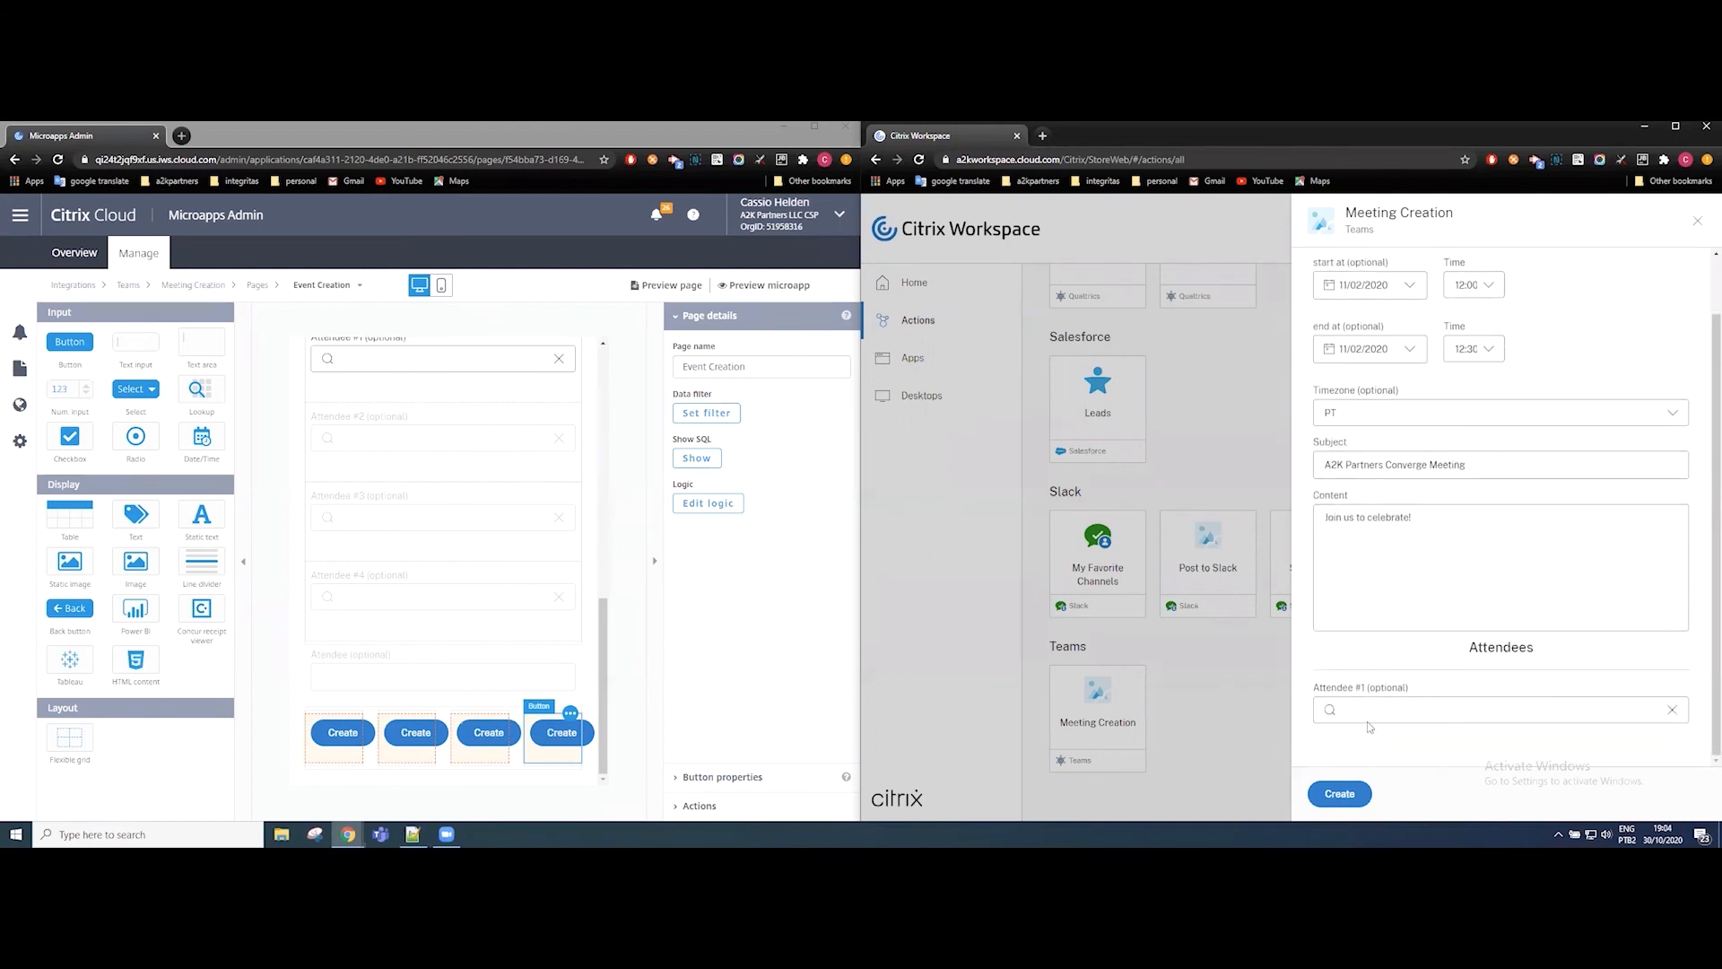
Search Attendee #1 by the colleague's first name and select their a2kpartners.com e-mail.
click(1375, 713)
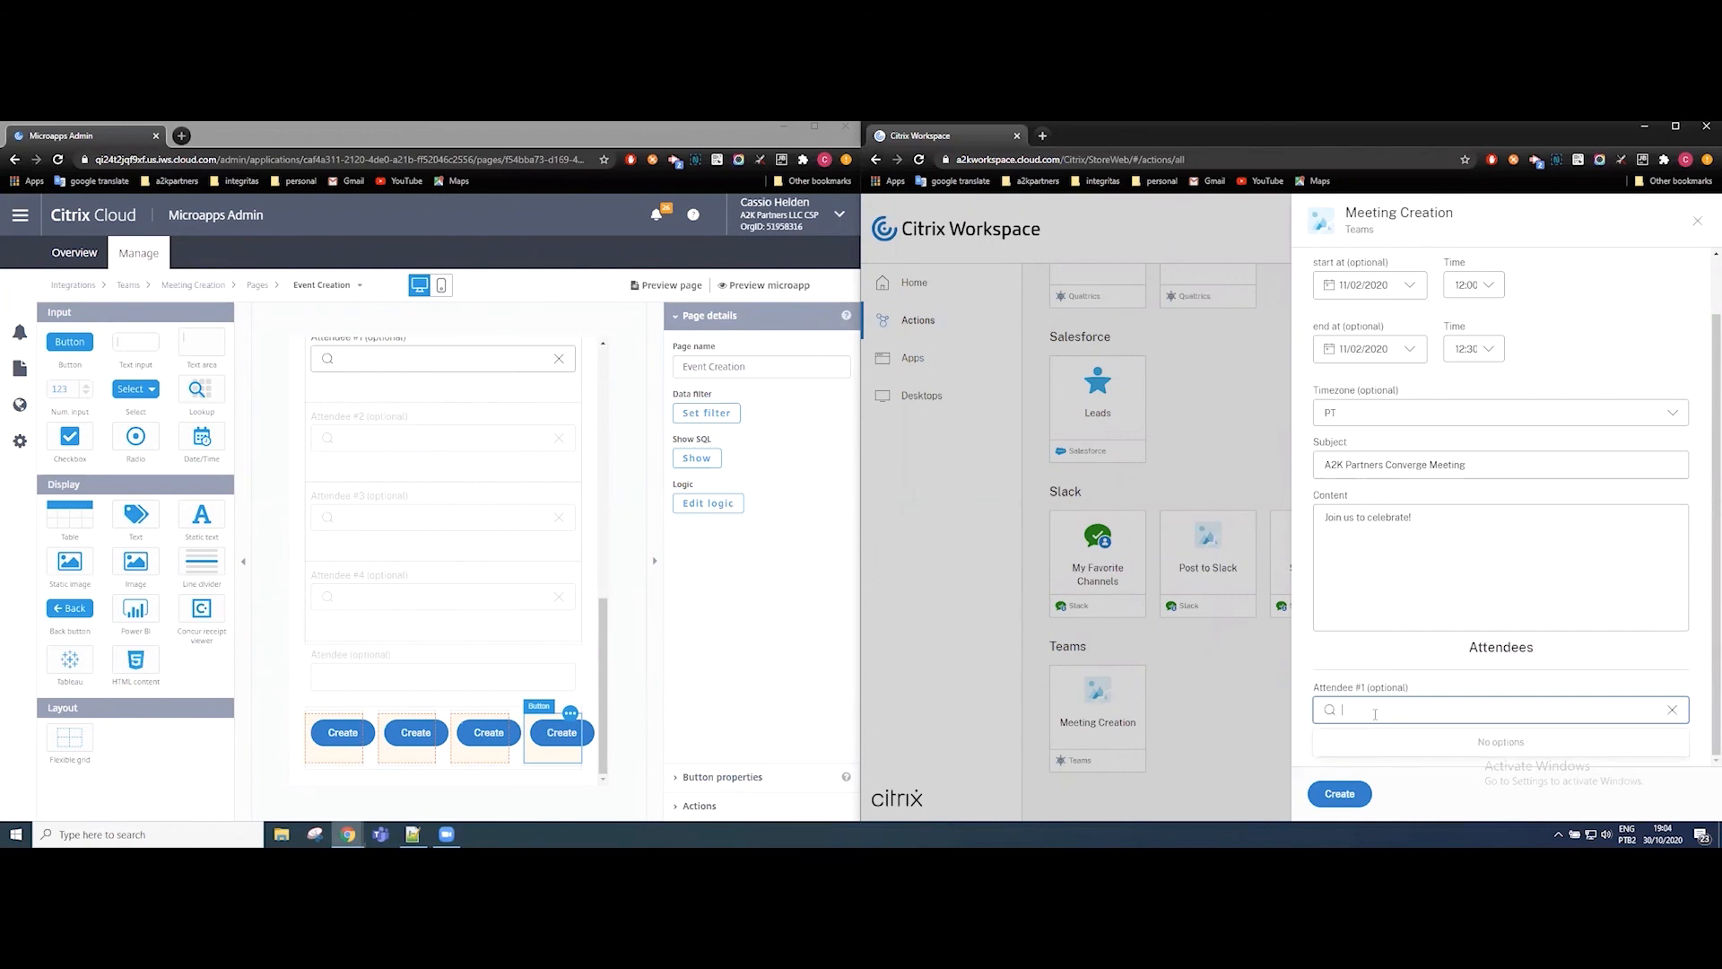
text(cassio)
key(BackSpace)
key(BackSpace)
key(BackSpace)
key(BackSpace)
key(BackSpace)
key(BackSpace)
text(cassio)
click(1396, 752)
Search Attendee #2 by a second colleague's first name and select their a2kpartners.com e-mail.
scroll(1398, 689, down, 1)
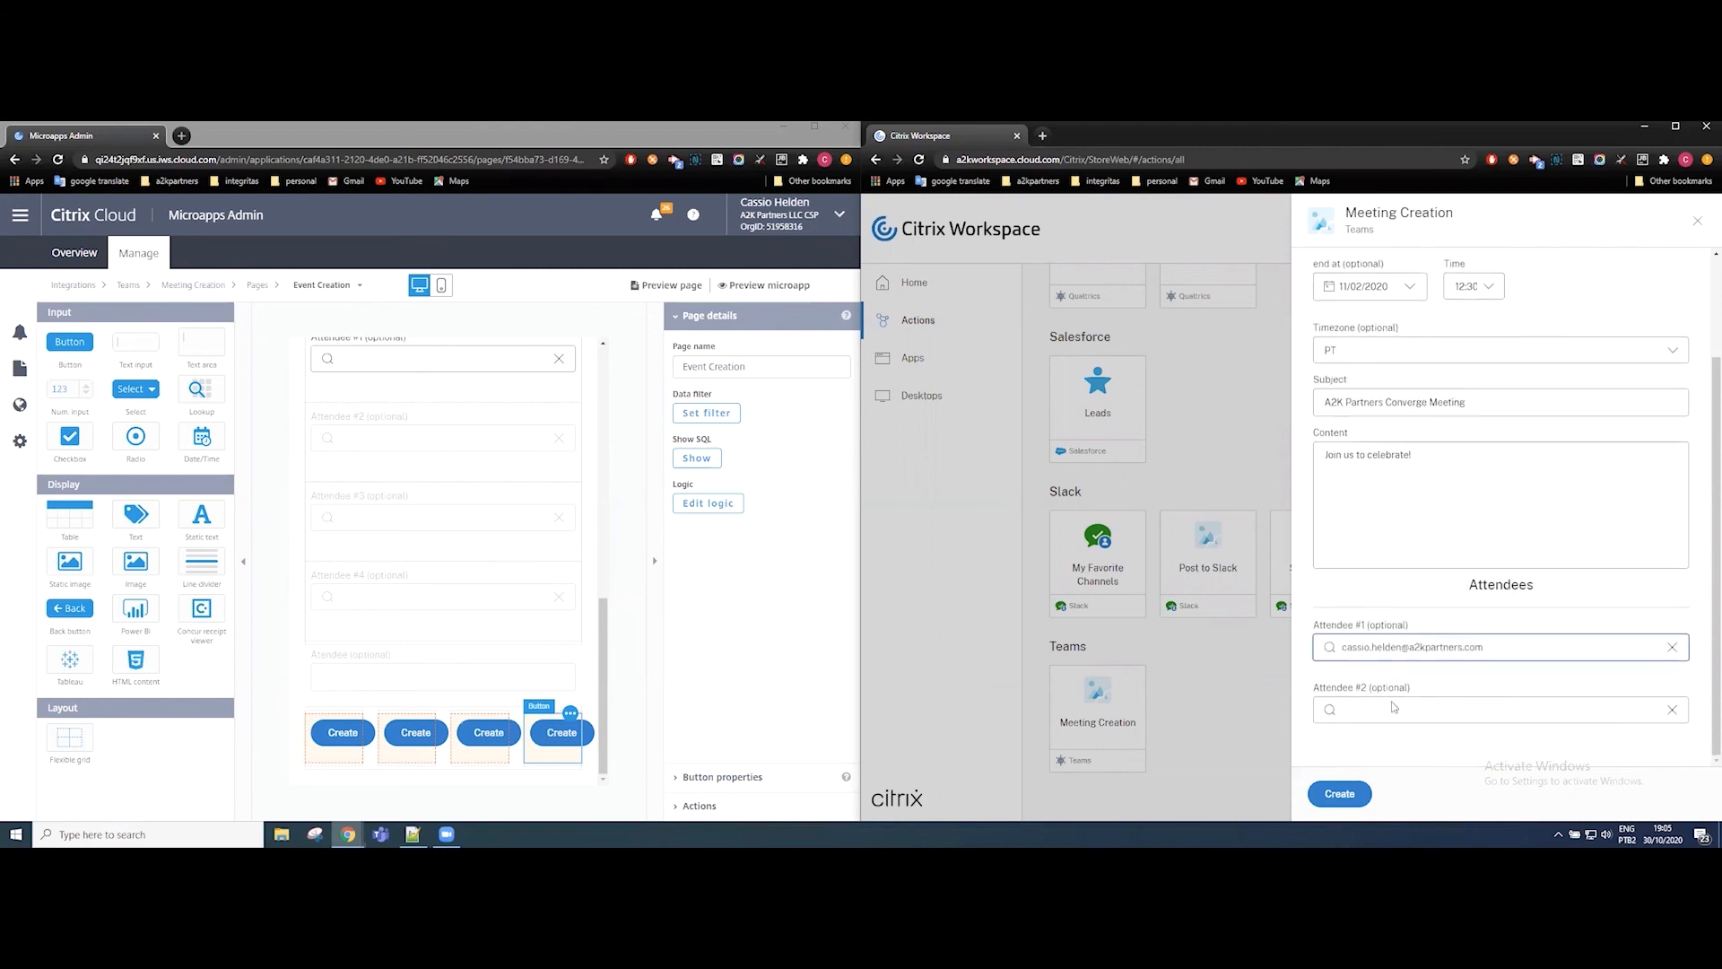
click(1394, 709)
text(alex)
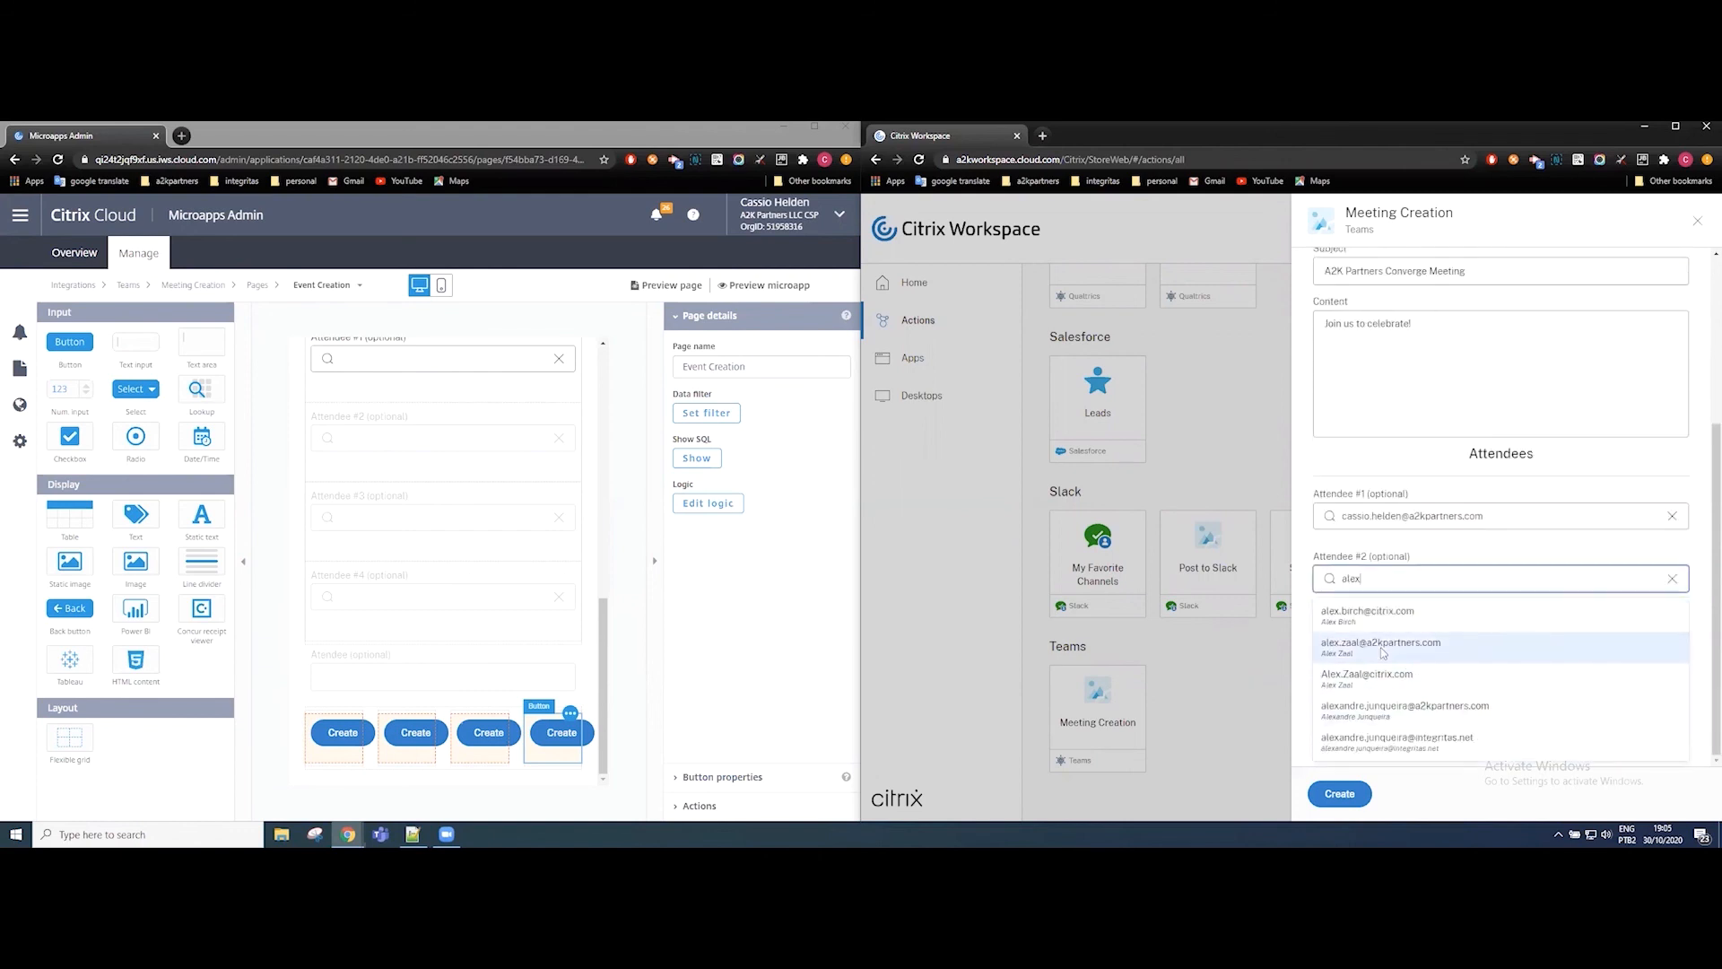
click(1381, 648)
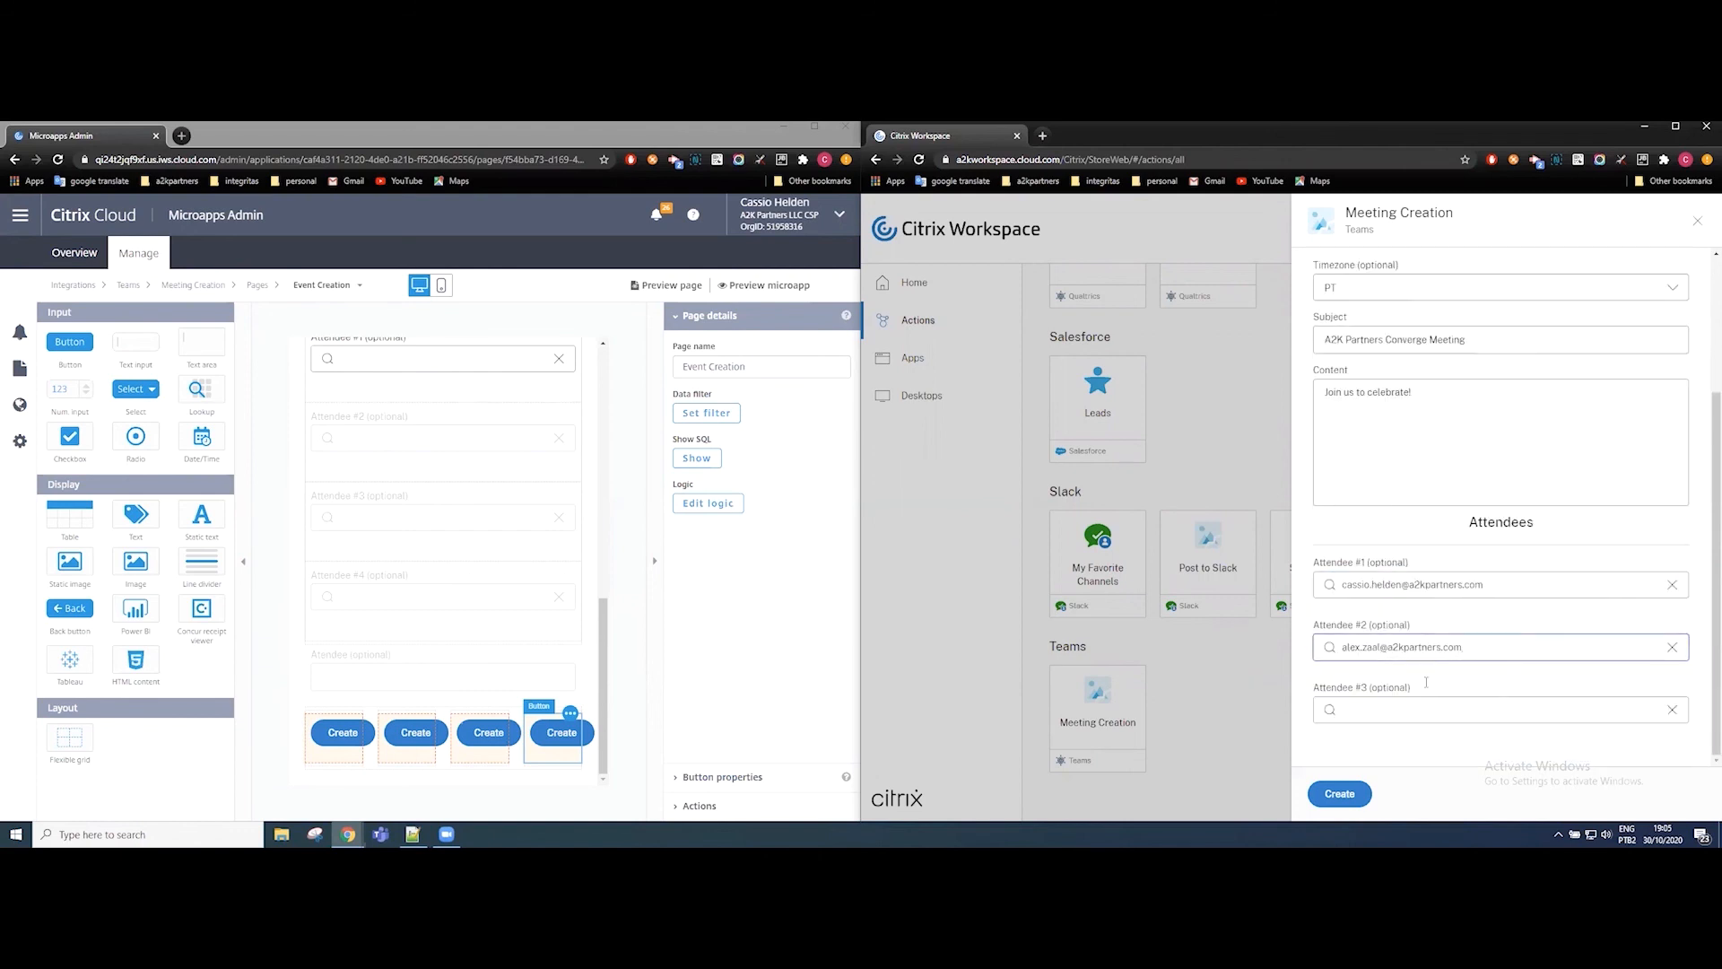
Select a third colleague's a2kpartners.com e-mail for Attendee #3, and clear the Attendee #1 field.
click(1418, 711)
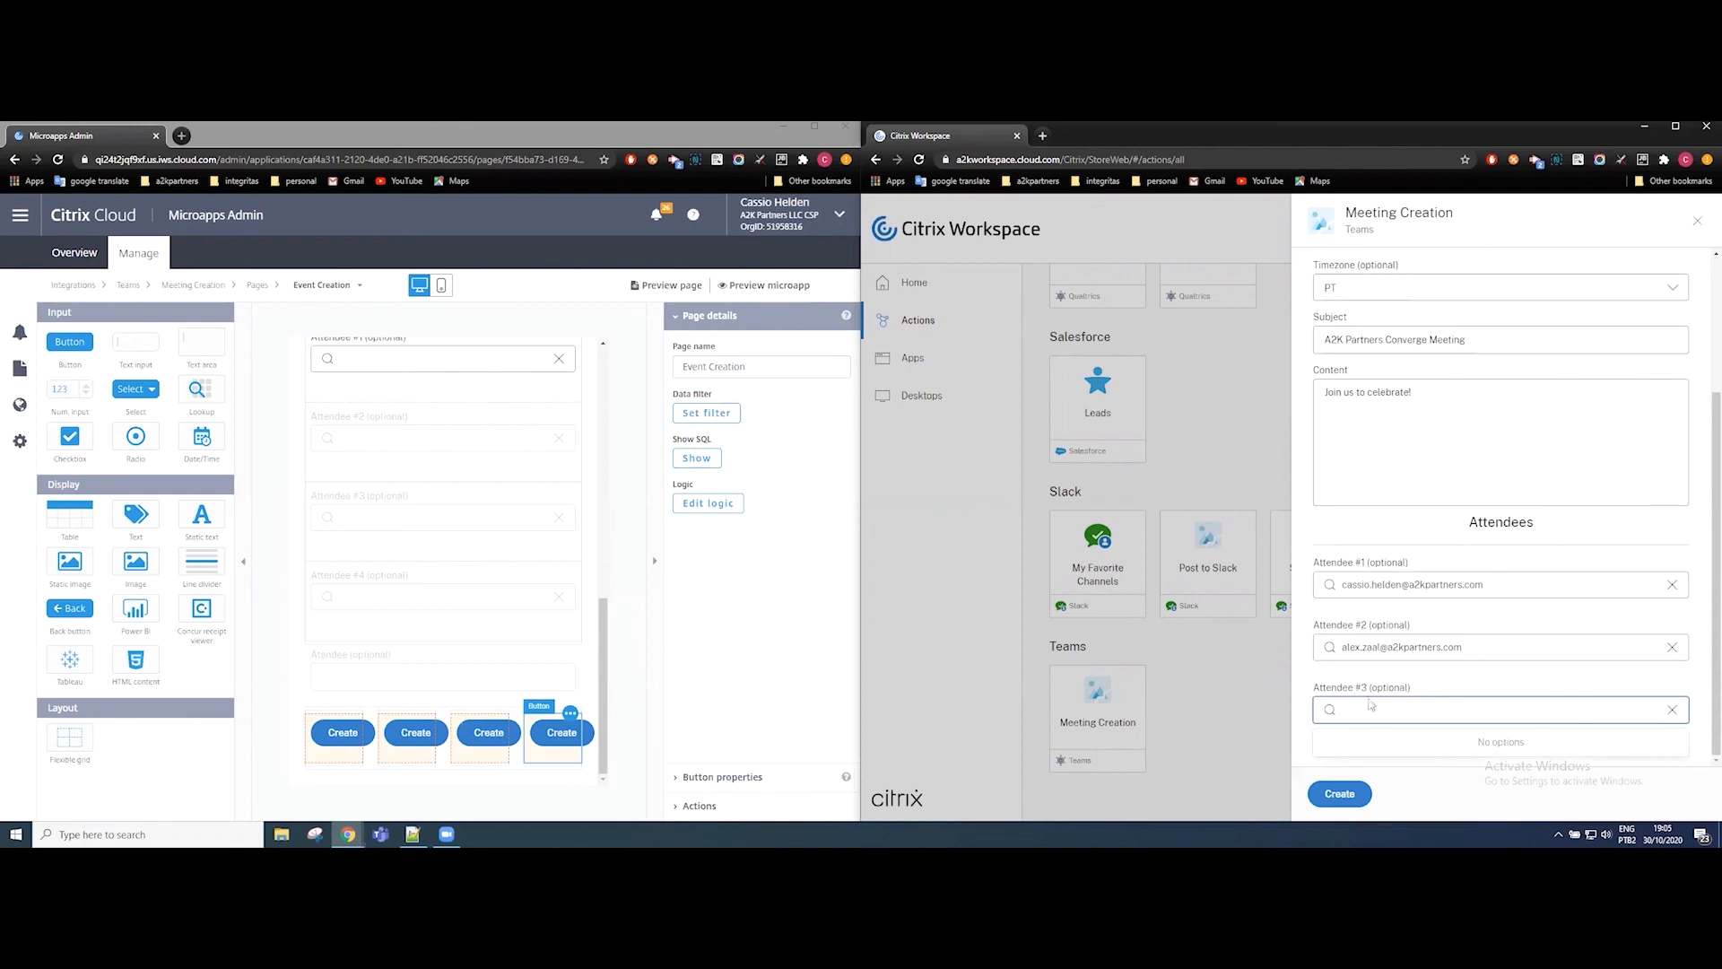
click(1299, 601)
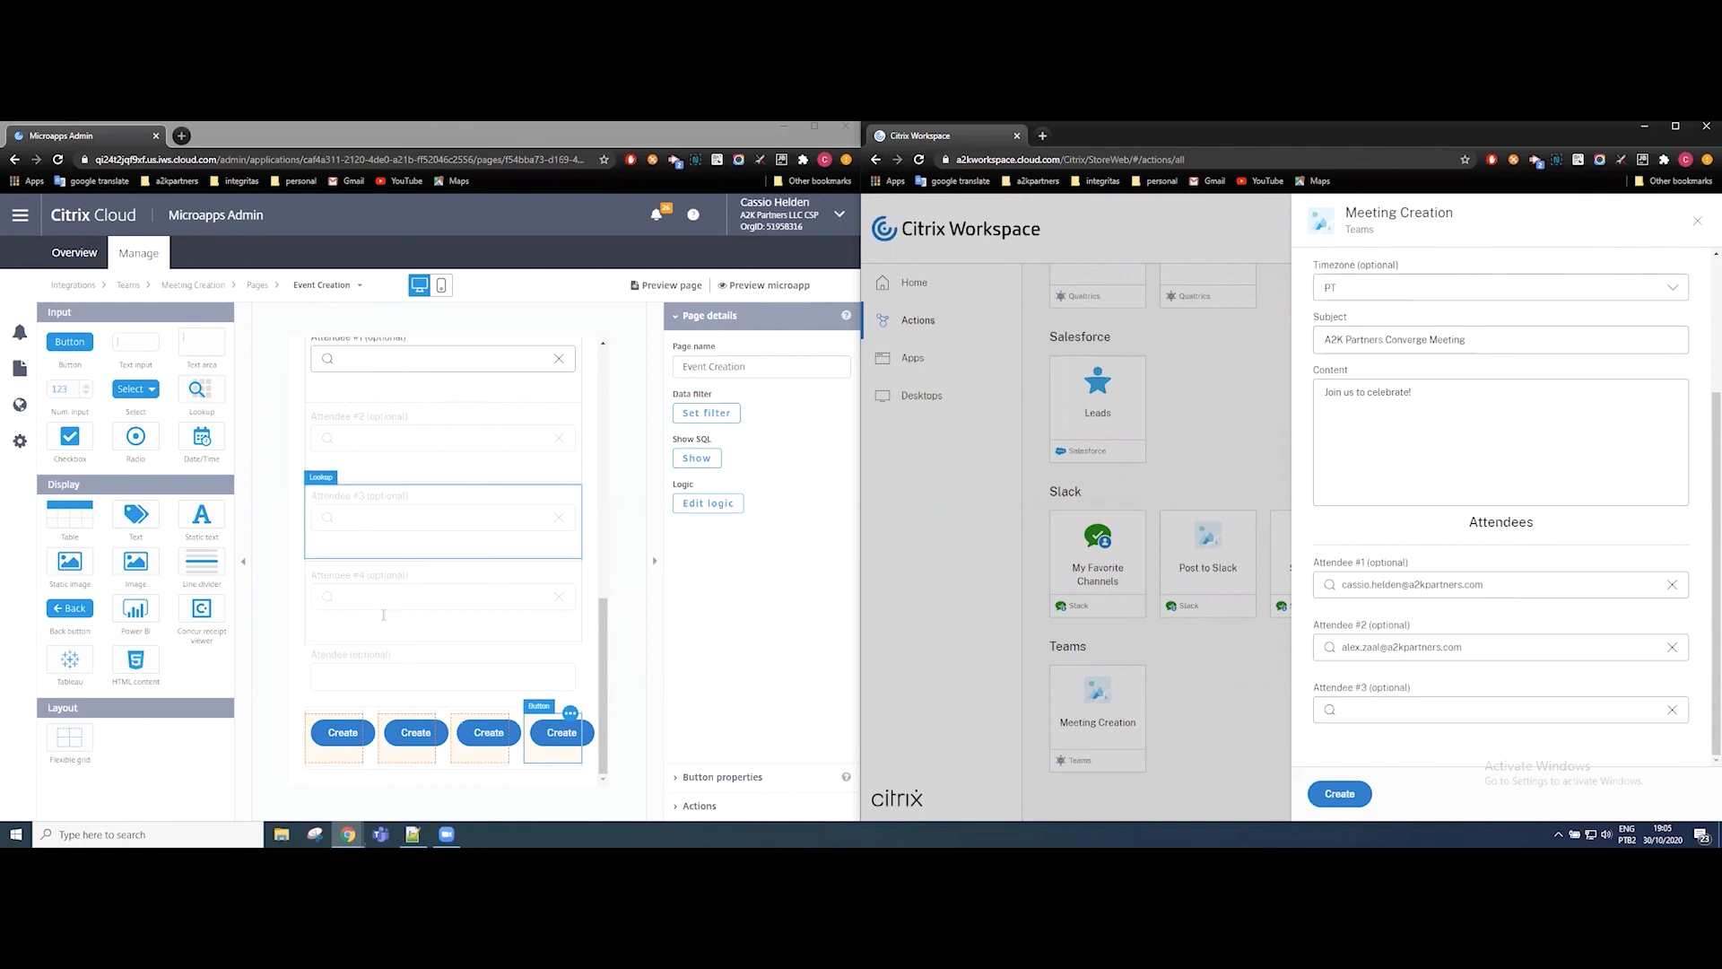
click(1428, 701)
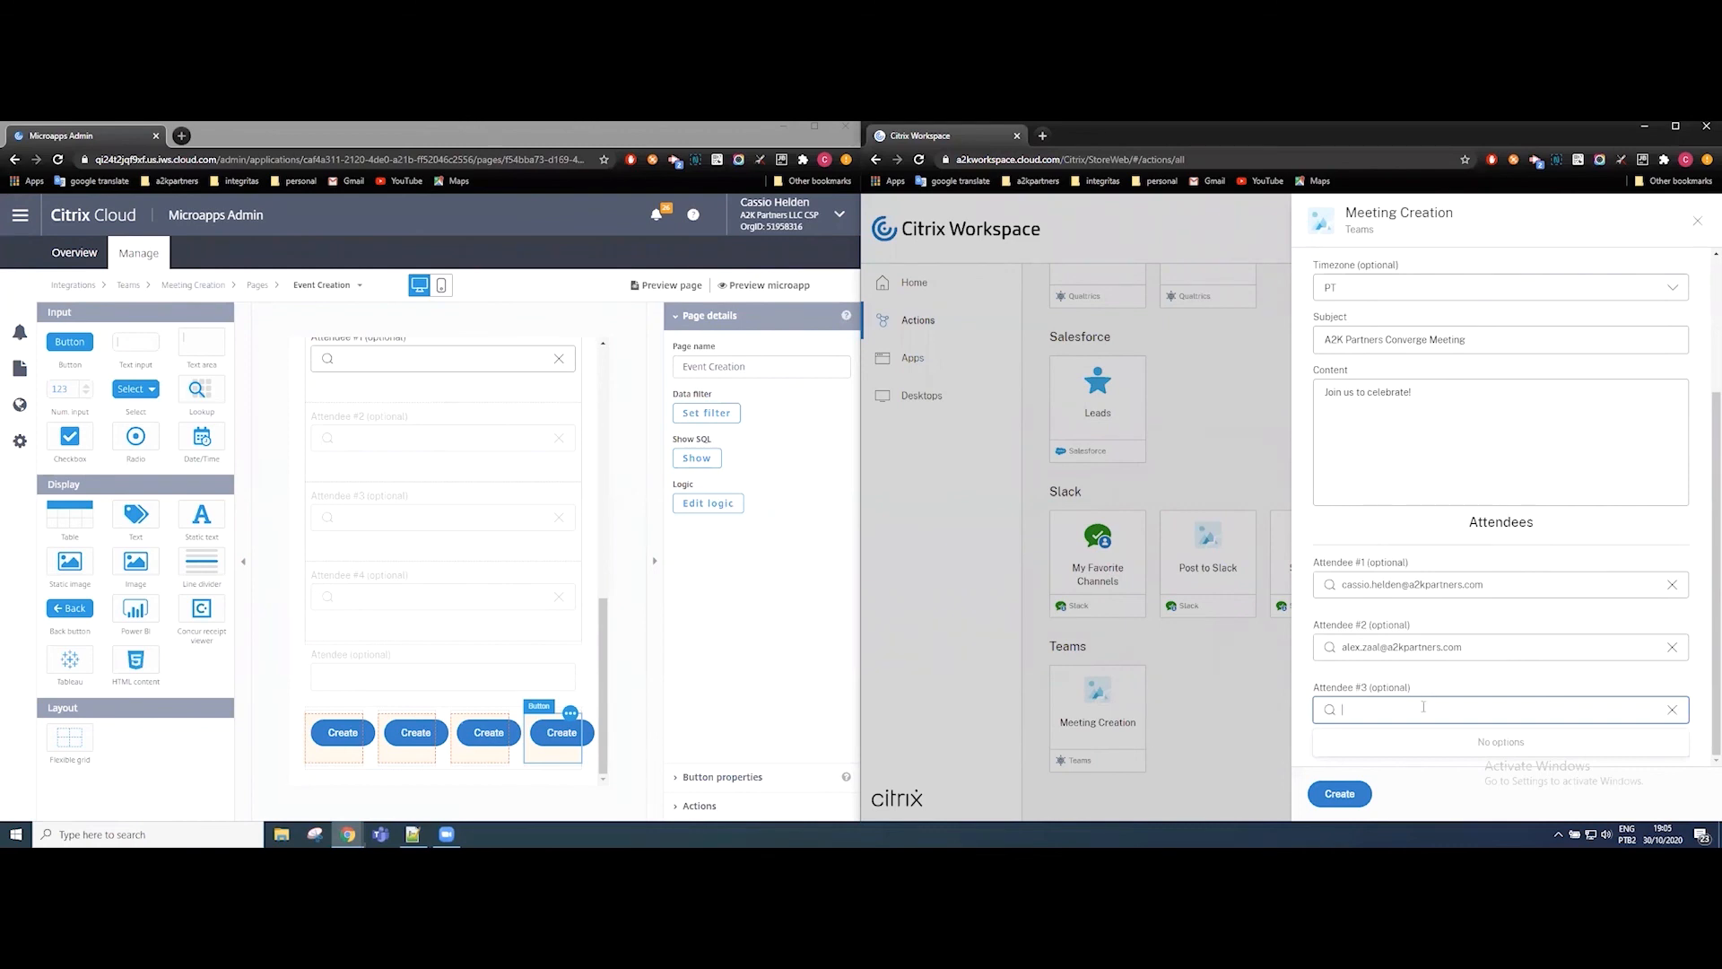
text(alex)
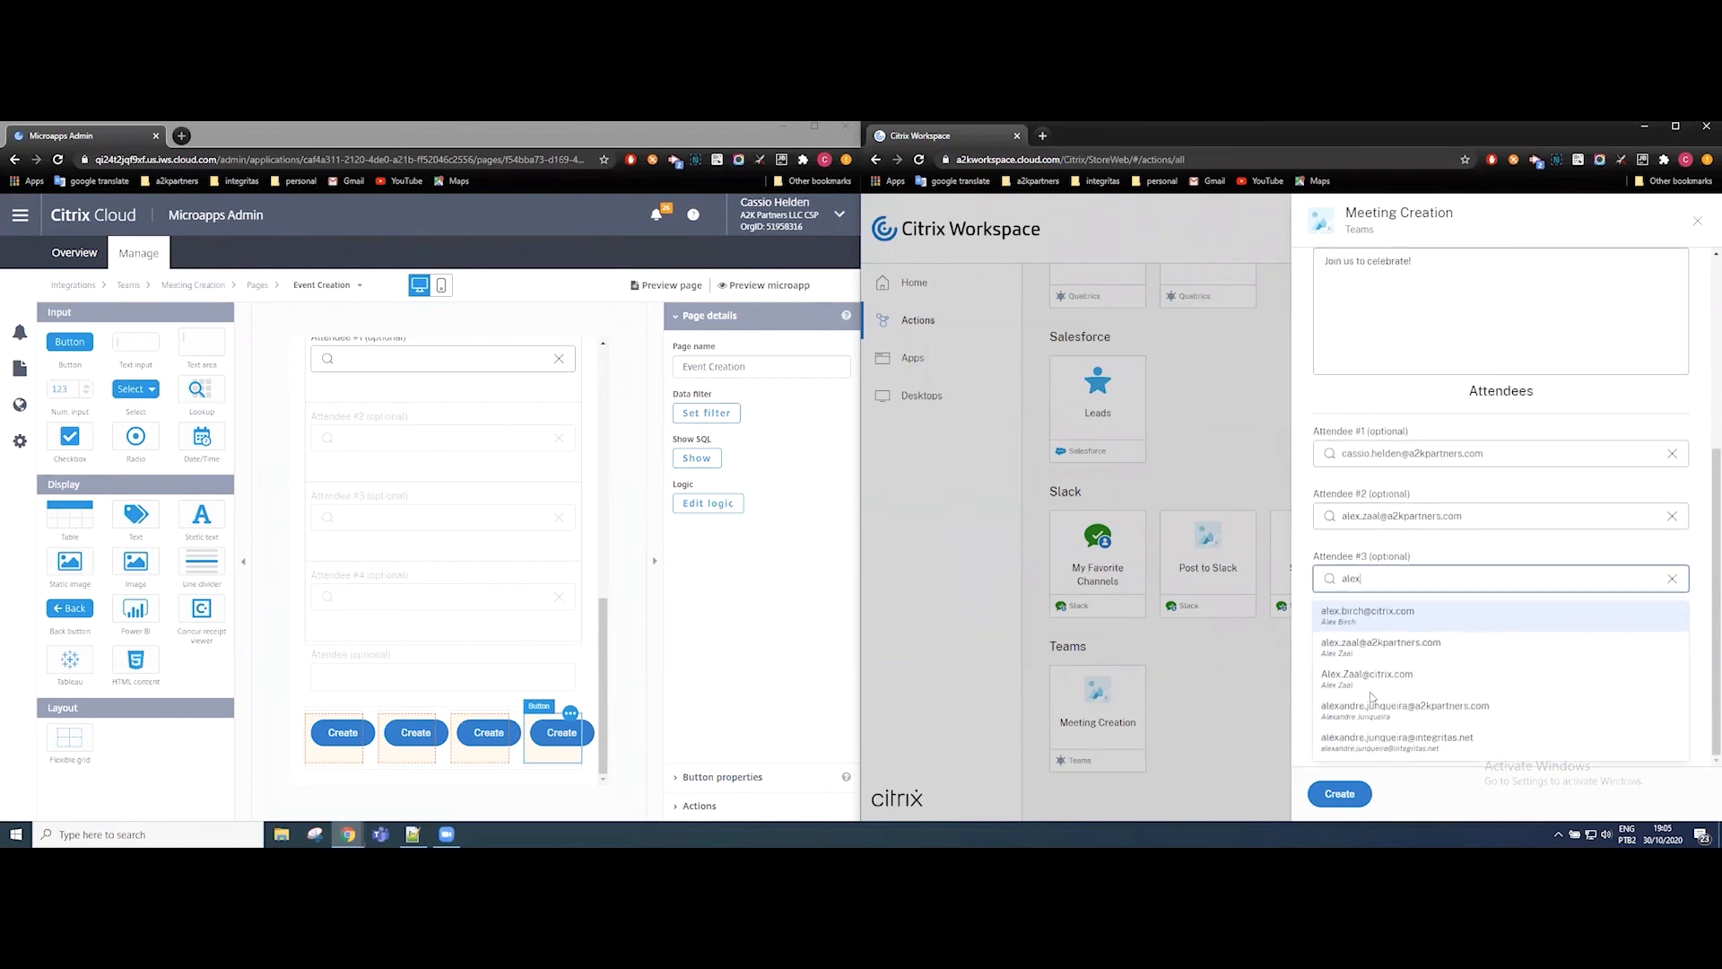
click(1326, 702)
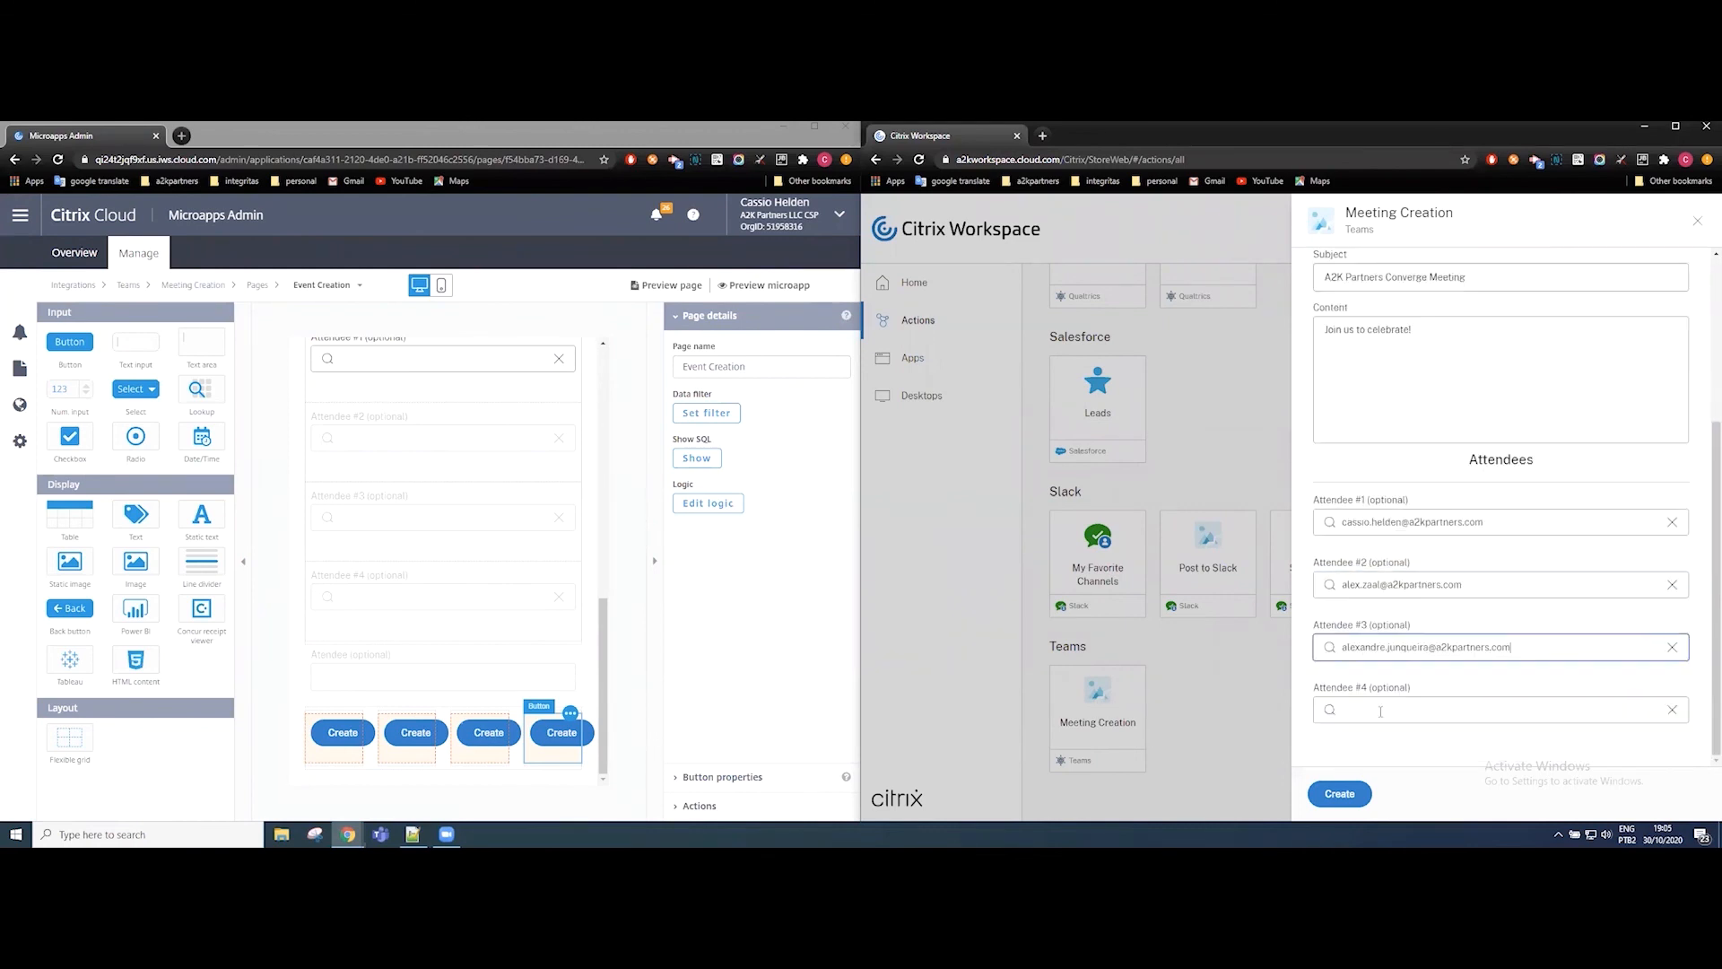
click(1303, 650)
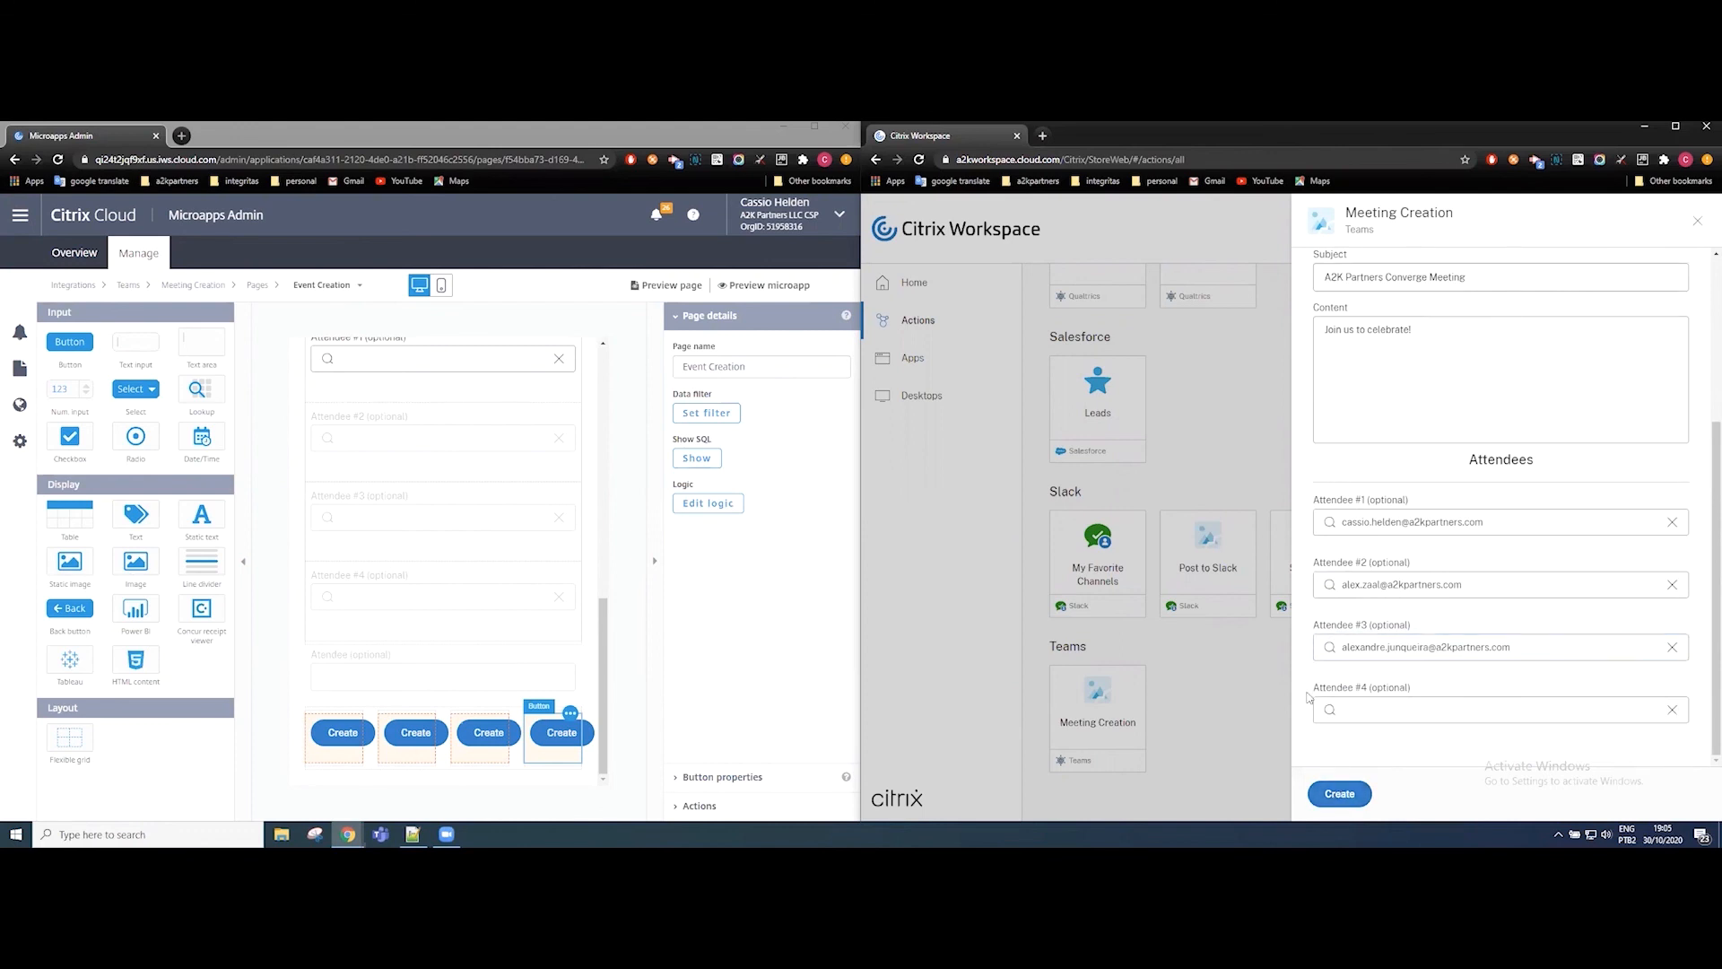
click(1672, 523)
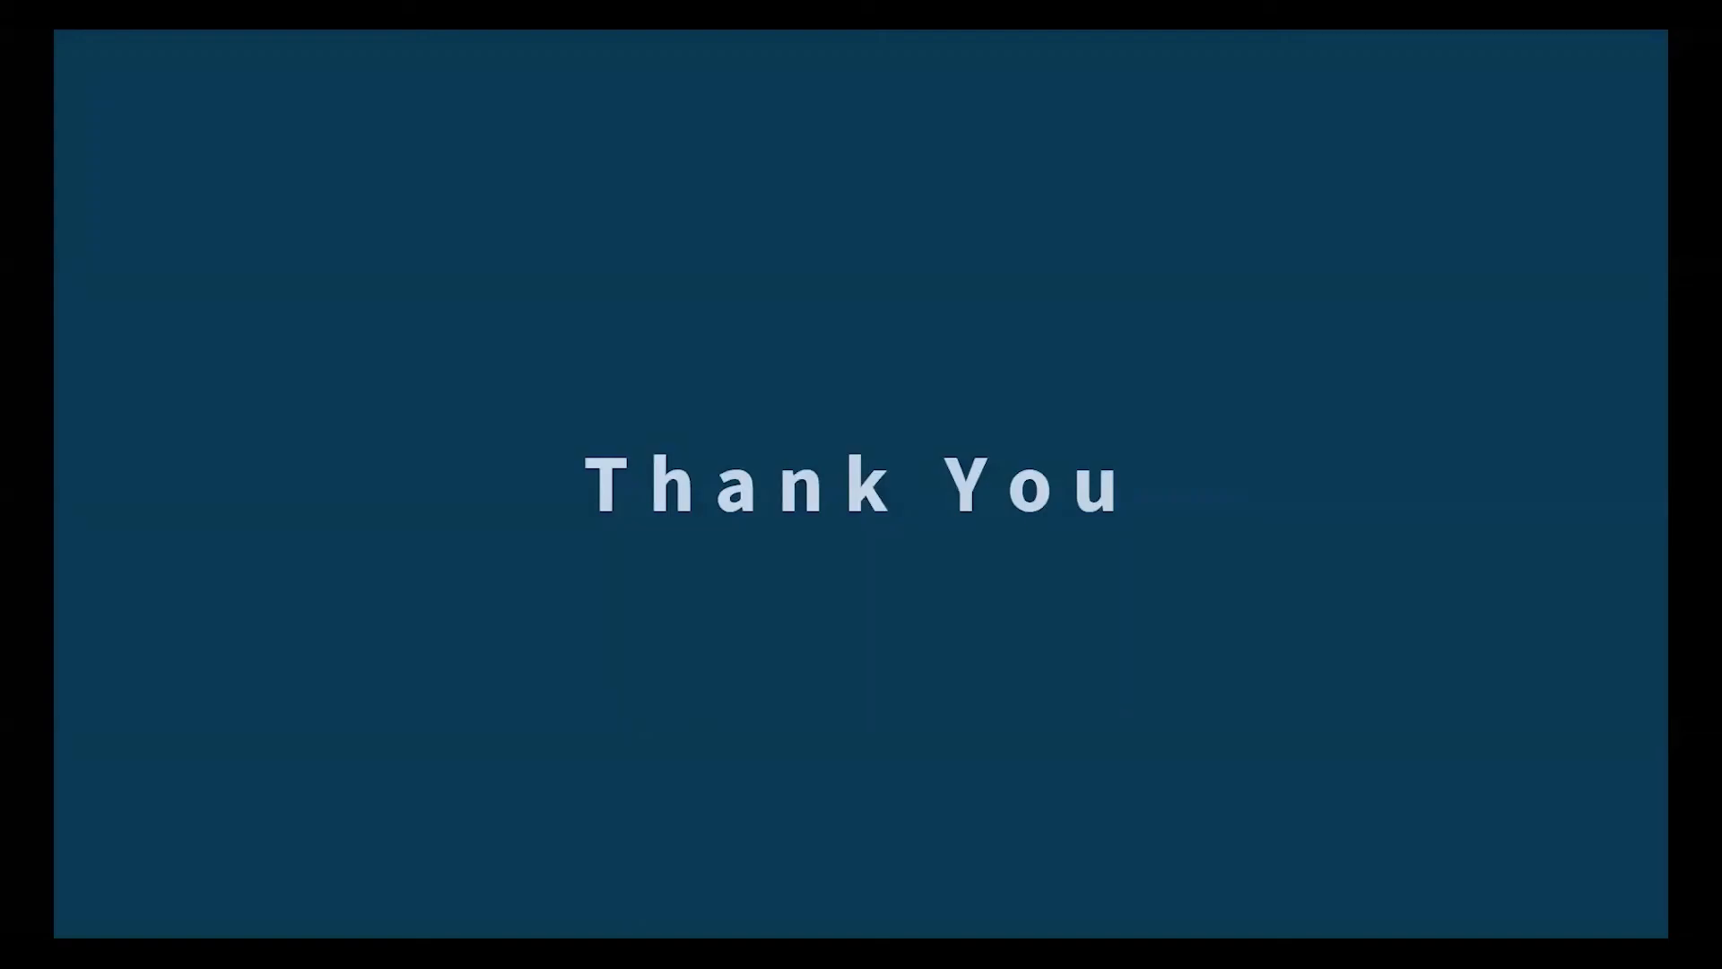